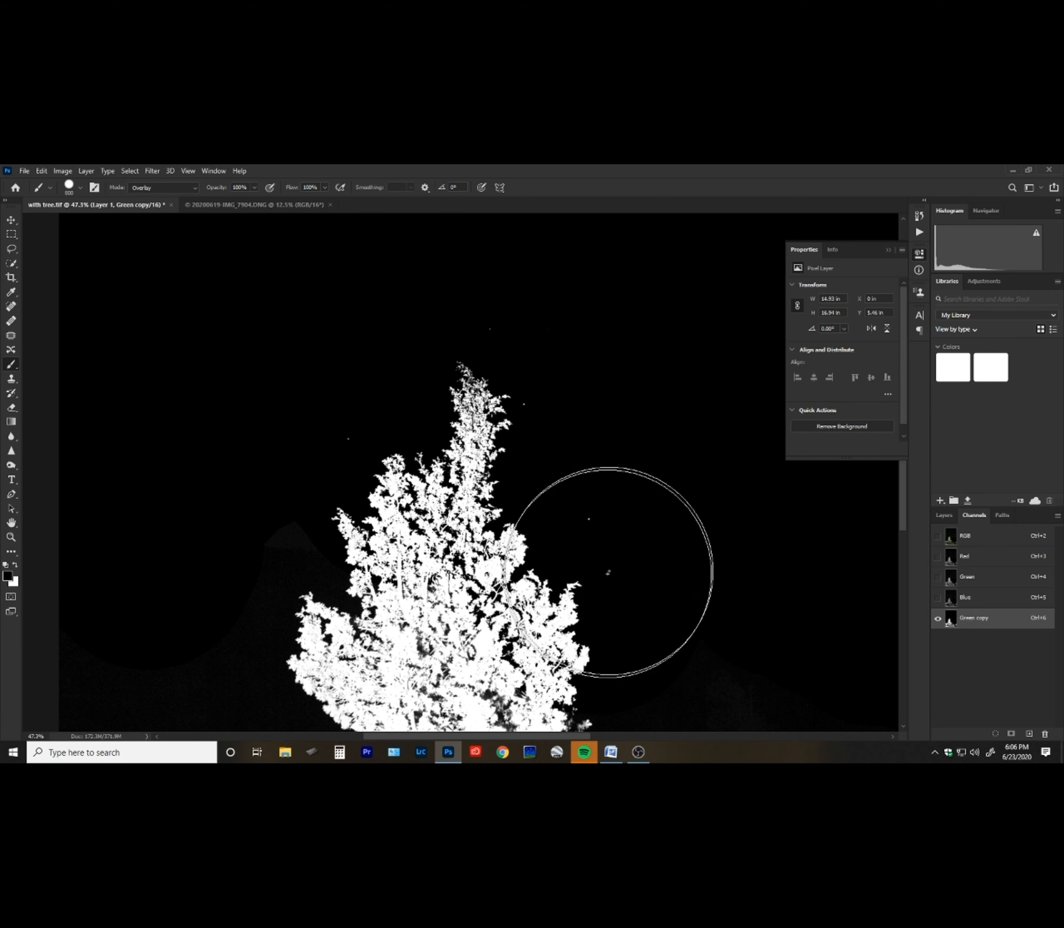
# Undo the last four brush strokes painted around the tree on the Green copy channel.
pyautogui.moveTo(545, 512)
pyautogui.mouseDown()
pyautogui.moveTo(540, 585)
pyautogui.moveTo(573, 599)
pyautogui.moveTo(576, 590)
pyautogui.moveTo(453, 482)
pyautogui.moveTo(481, 457)
pyautogui.mouseUp()
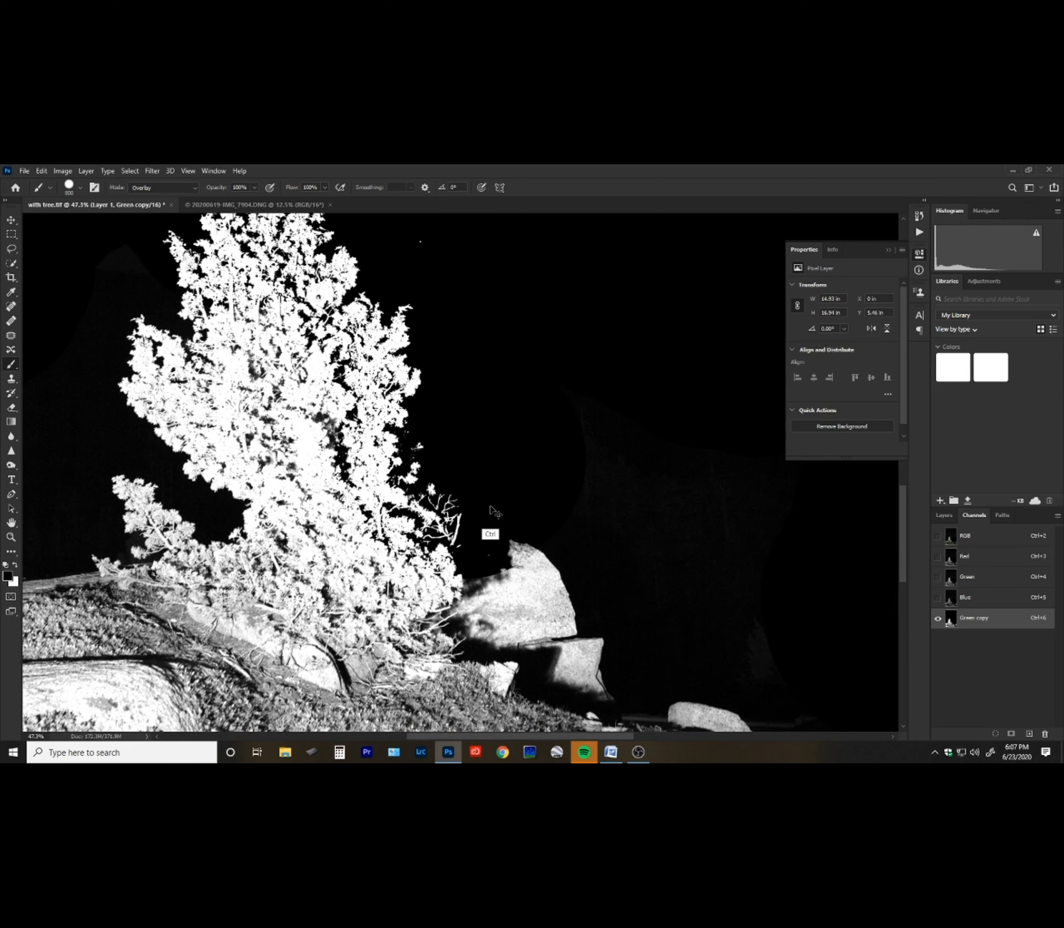
pyautogui.hotkey('ctrl', 'z')
pyautogui.hotkey('ctrl', 'z')
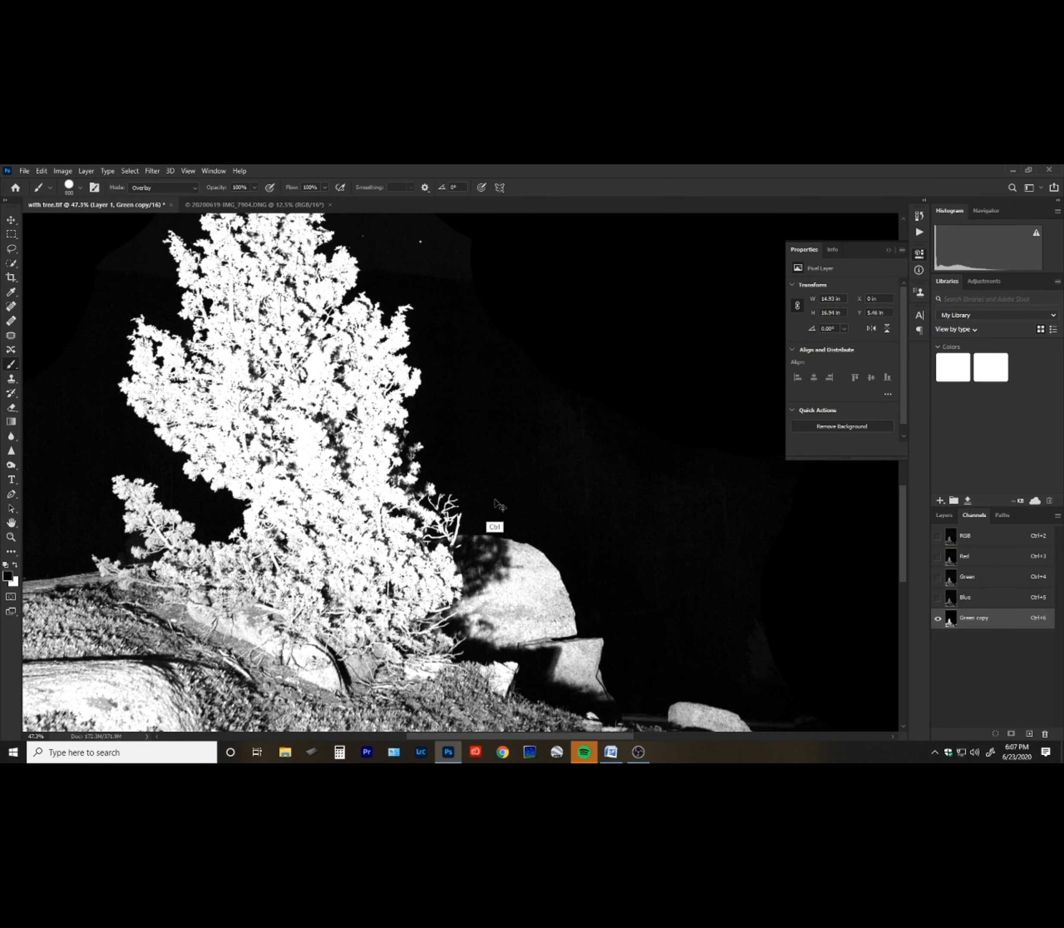
pyautogui.hotkey('ctrl', 'z')
pyautogui.hotkey('ctrl', 'z')
# Set the brush blending mode to Normal.
pyautogui.moveTo(383, 444)
pyautogui.mouseDown()
pyautogui.moveTo(414, 548)
pyautogui.moveTo(356, 655)
pyautogui.moveTo(349, 647)
pyautogui.mouseUp()
pyautogui.press('z')
pyautogui.moveTo(445, 419)
pyautogui.mouseDown()
pyautogui.moveTo(383, 475)
pyautogui.moveTo(408, 415)
pyautogui.moveTo(423, 506)
pyautogui.mouseUp()
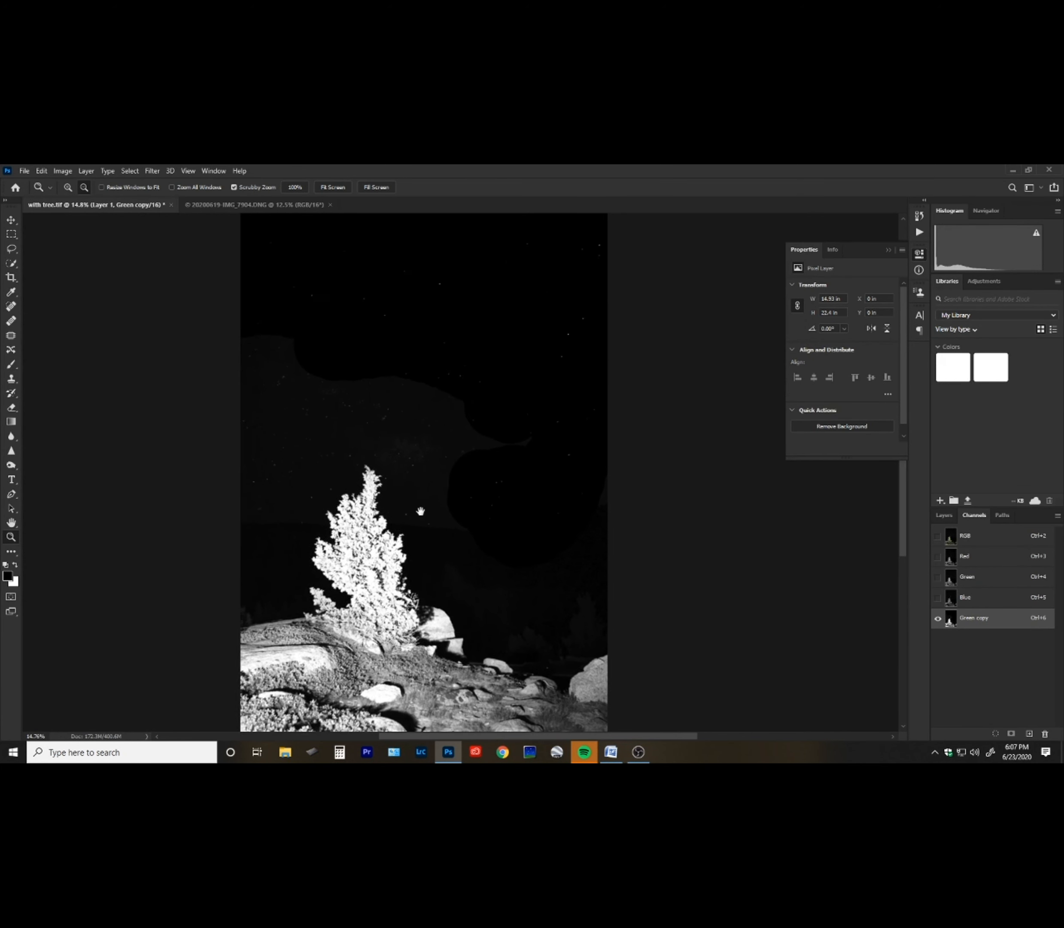
pyautogui.press('b')
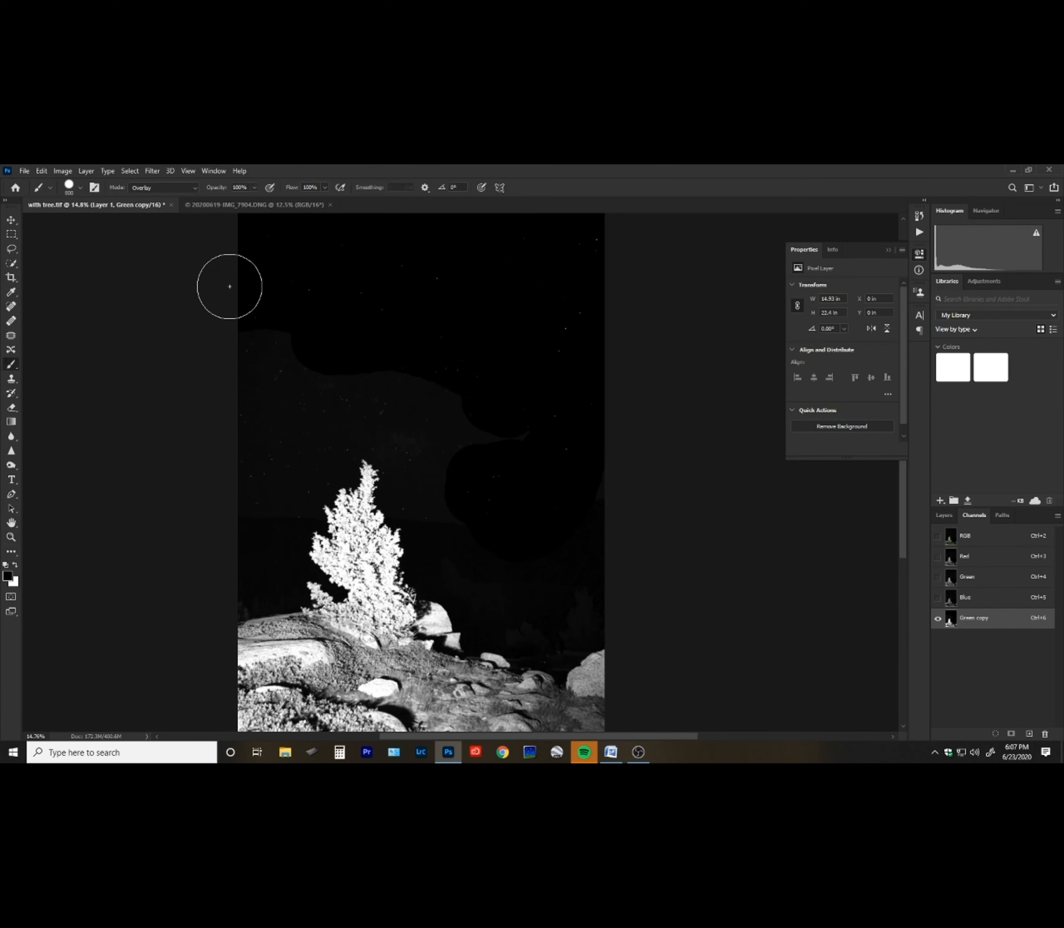
pyautogui.click(196, 188)
pyautogui.click(188, 200)
# Paint black over the grey sky area surrounding the tree.
pyautogui.moveTo(225, 316)
pyautogui.mouseDown()
pyautogui.moveTo(250, 489)
pyautogui.moveTo(368, 389)
pyautogui.moveTo(466, 400)
pyautogui.moveTo(430, 484)
pyautogui.moveTo(594, 353)
pyautogui.mouseUp()
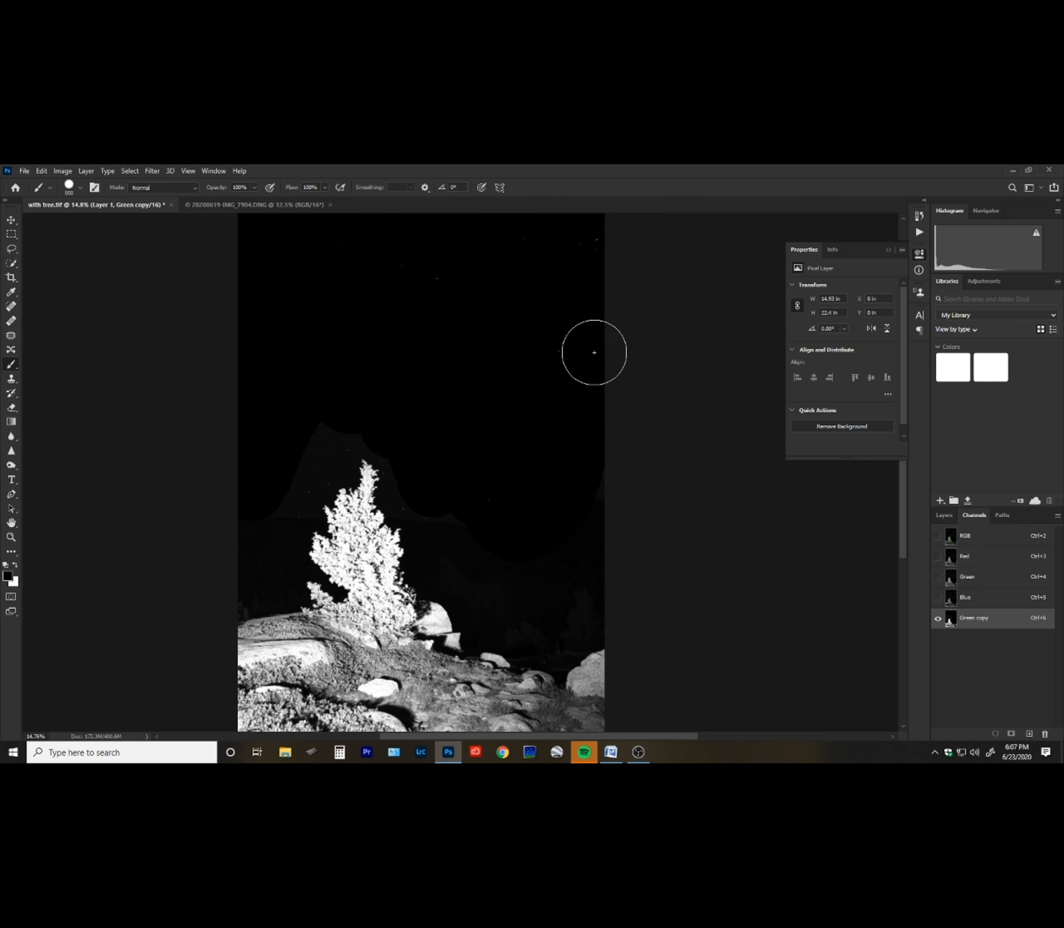
pyautogui.moveTo(262, 400)
pyautogui.mouseDown()
pyautogui.moveTo(272, 477)
pyautogui.moveTo(257, 577)
pyautogui.moveTo(241, 587)
pyautogui.moveTo(240, 550)
pyautogui.moveTo(285, 440)
pyautogui.moveTo(328, 418)
pyautogui.moveTo(392, 426)
pyautogui.moveTo(416, 453)
pyautogui.moveTo(420, 491)
pyautogui.mouseUp()
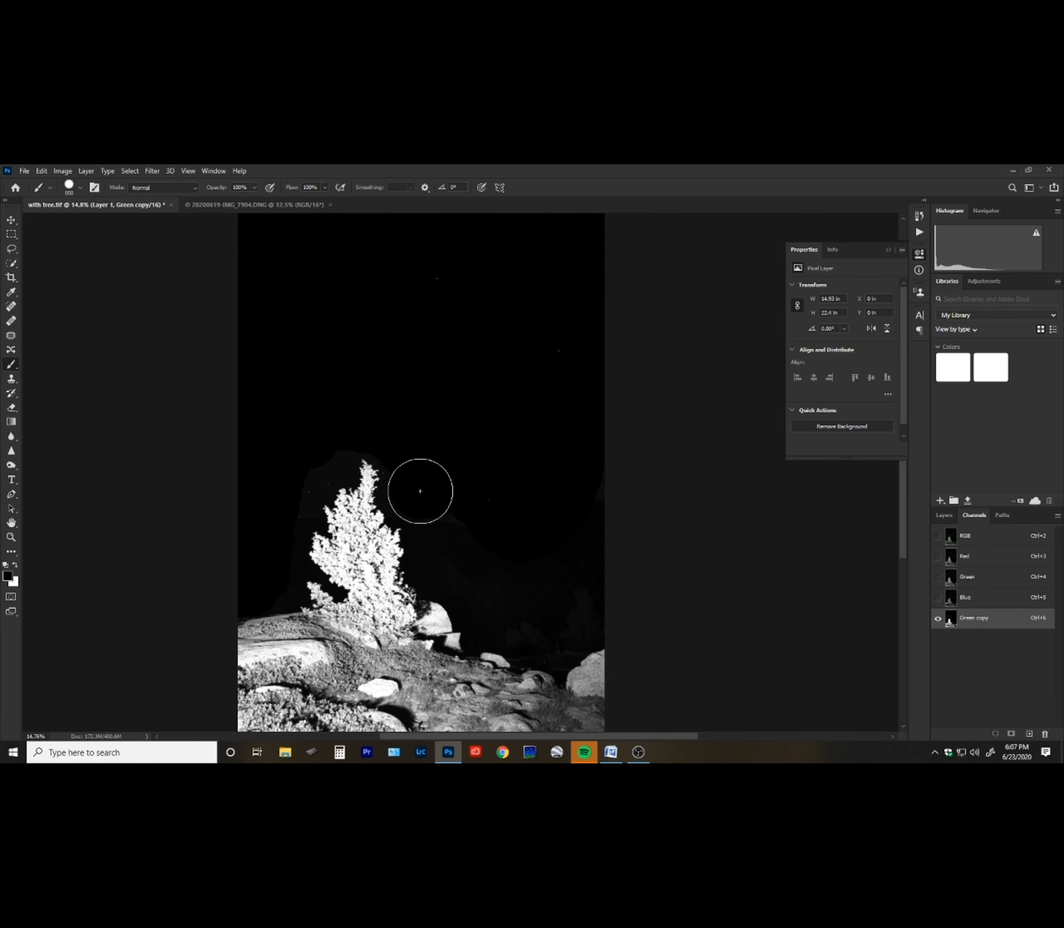
pyautogui.moveTo(330, 419); pyautogui.dragTo(262, 545)
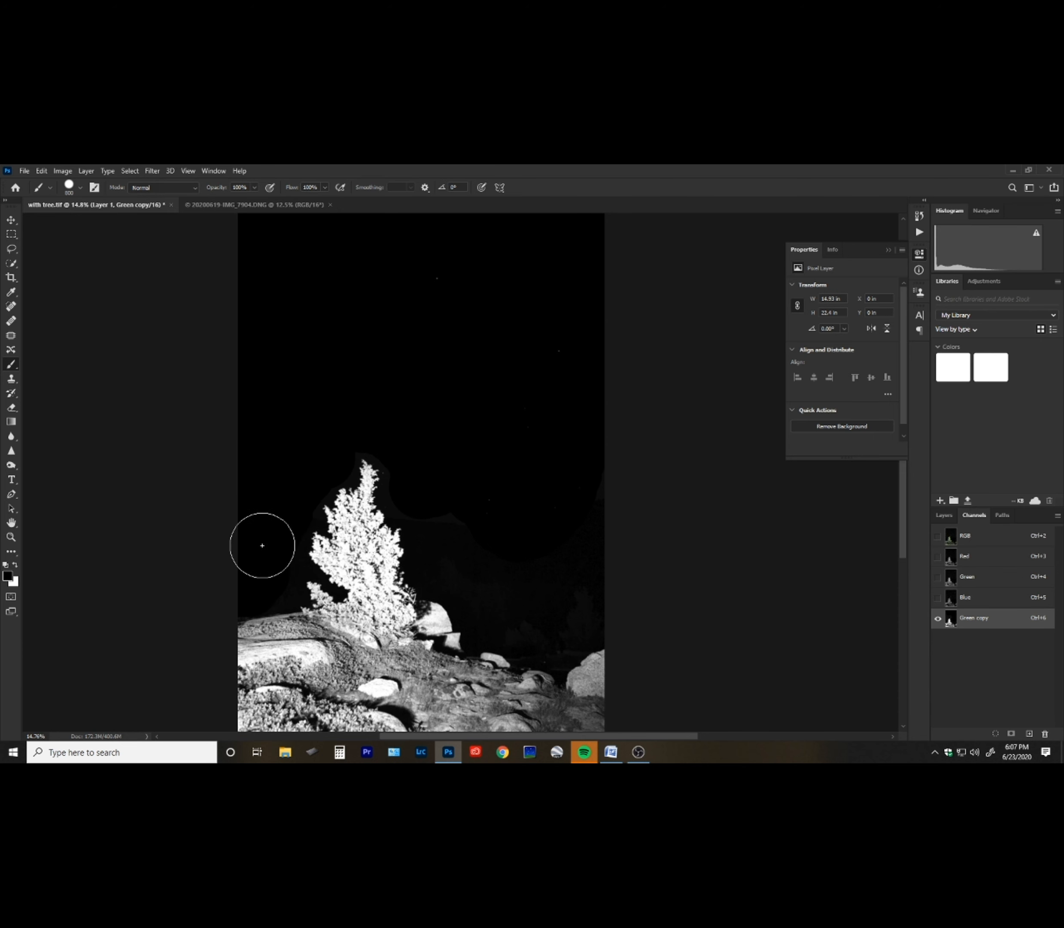
pyautogui.moveTo(458, 484)
pyautogui.mouseDown()
pyautogui.moveTo(455, 565)
pyautogui.moveTo(489, 569)
pyautogui.moveTo(555, 614)
pyautogui.moveTo(553, 634)
pyautogui.moveTo(578, 614)
pyautogui.mouseUp()
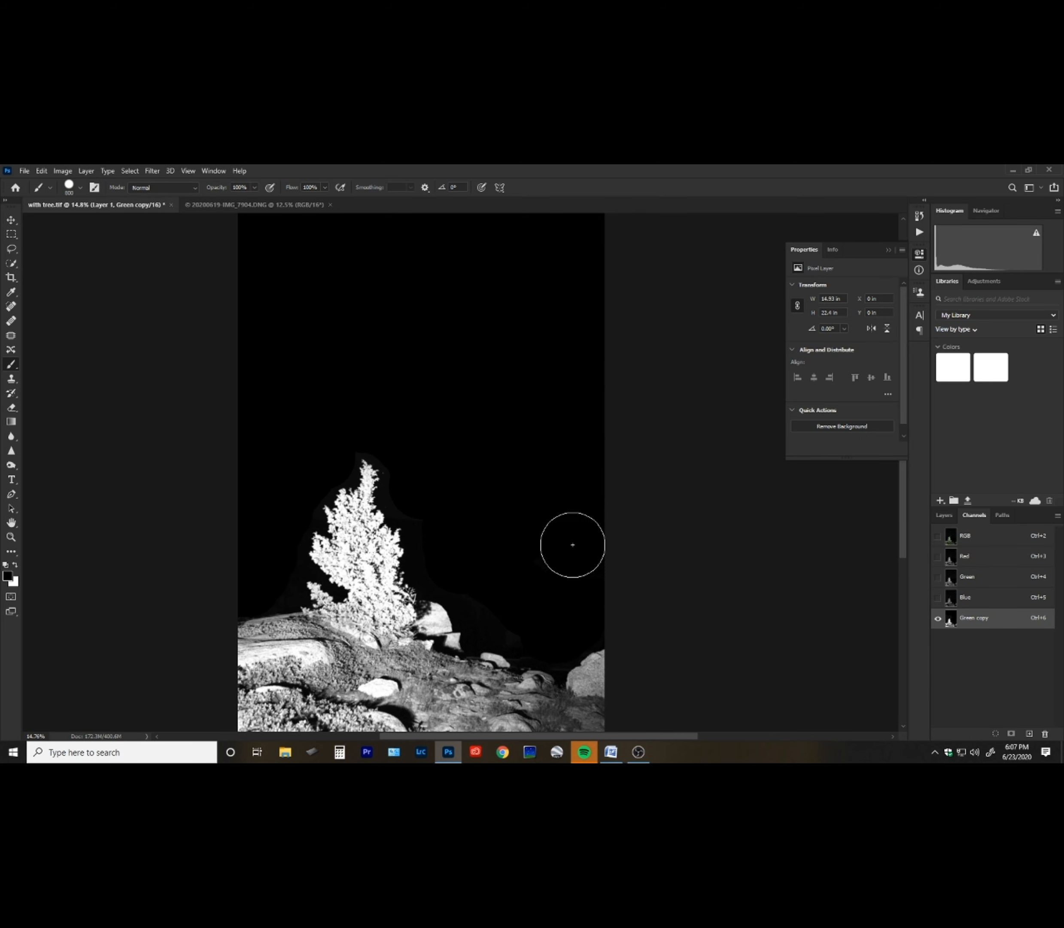
# Swap to white, reduce the brush size and brush along the sky boundary above the treetop.
pyautogui.press('x')
pyautogui.press('z')
pyautogui.moveTo(397, 502); pyautogui.dragTo(510, 372)
pyautogui.moveTo(334, 491); pyautogui.dragTo(472, 648)
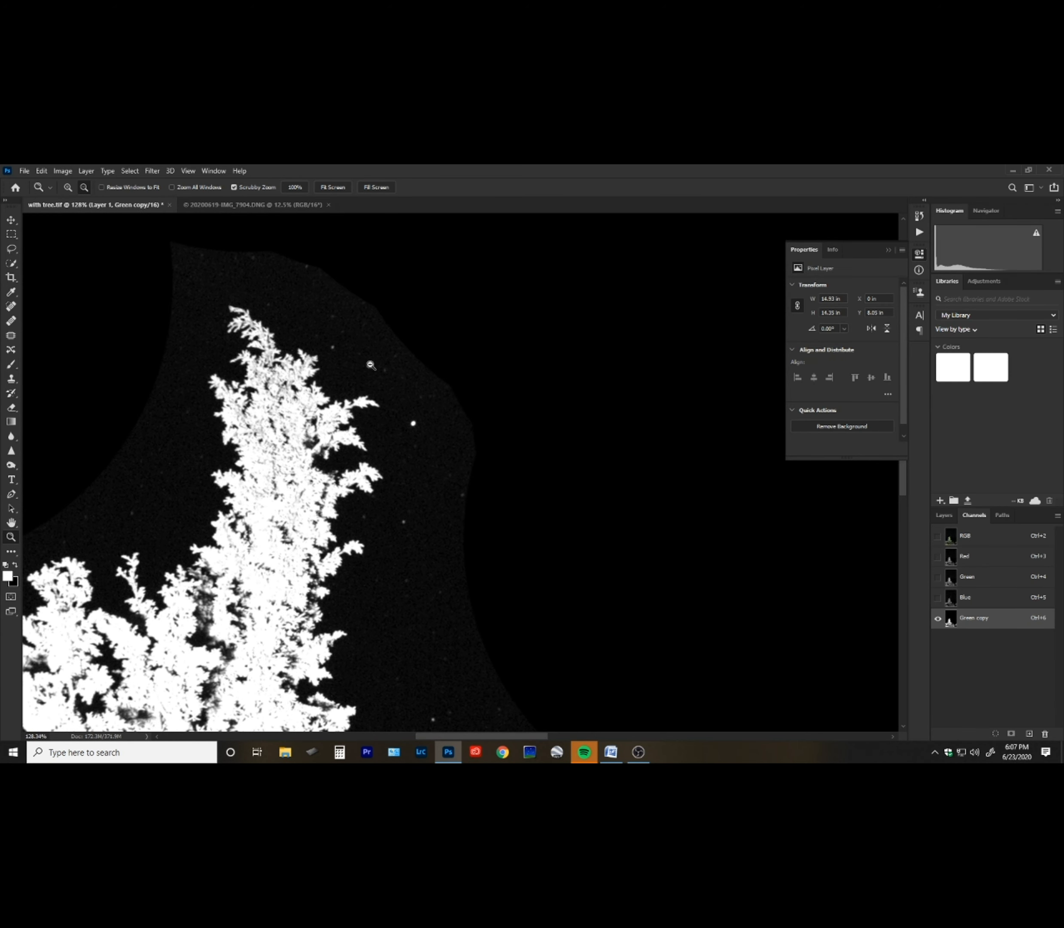
pyautogui.press('b')
pyautogui.press('[')
pyautogui.press('[')
pyautogui.press('[')
pyautogui.press('[')
pyautogui.press('[')
pyautogui.press('[')
pyautogui.press('[')
pyautogui.press('[')
pyautogui.press('[')
pyautogui.press('[')
pyautogui.press('[')
pyautogui.press('[')
pyautogui.moveTo(443, 378)
pyautogui.mouseDown()
pyautogui.moveTo(425, 414)
pyautogui.moveTo(426, 386)
pyautogui.moveTo(385, 341)
pyautogui.moveTo(342, 323)
pyautogui.moveTo(301, 272)
pyautogui.moveTo(245, 250)
pyautogui.moveTo(196, 246)
pyautogui.mouseUp()
# Apply Levels to the Green copy channel with the black input level set to 15.
pyautogui.press('x')
pyautogui.hotkey('ctrl', 'l')
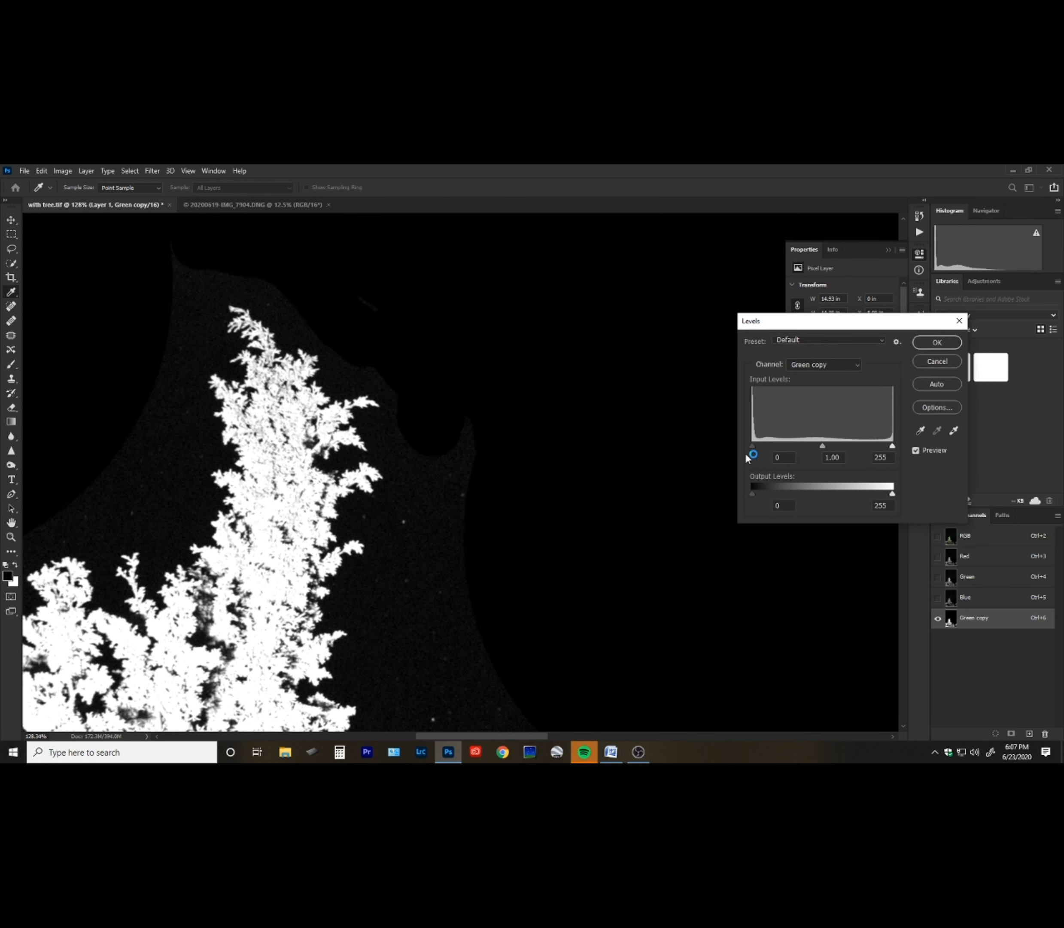
pyautogui.moveTo(752, 445); pyautogui.dragTo(762, 446)
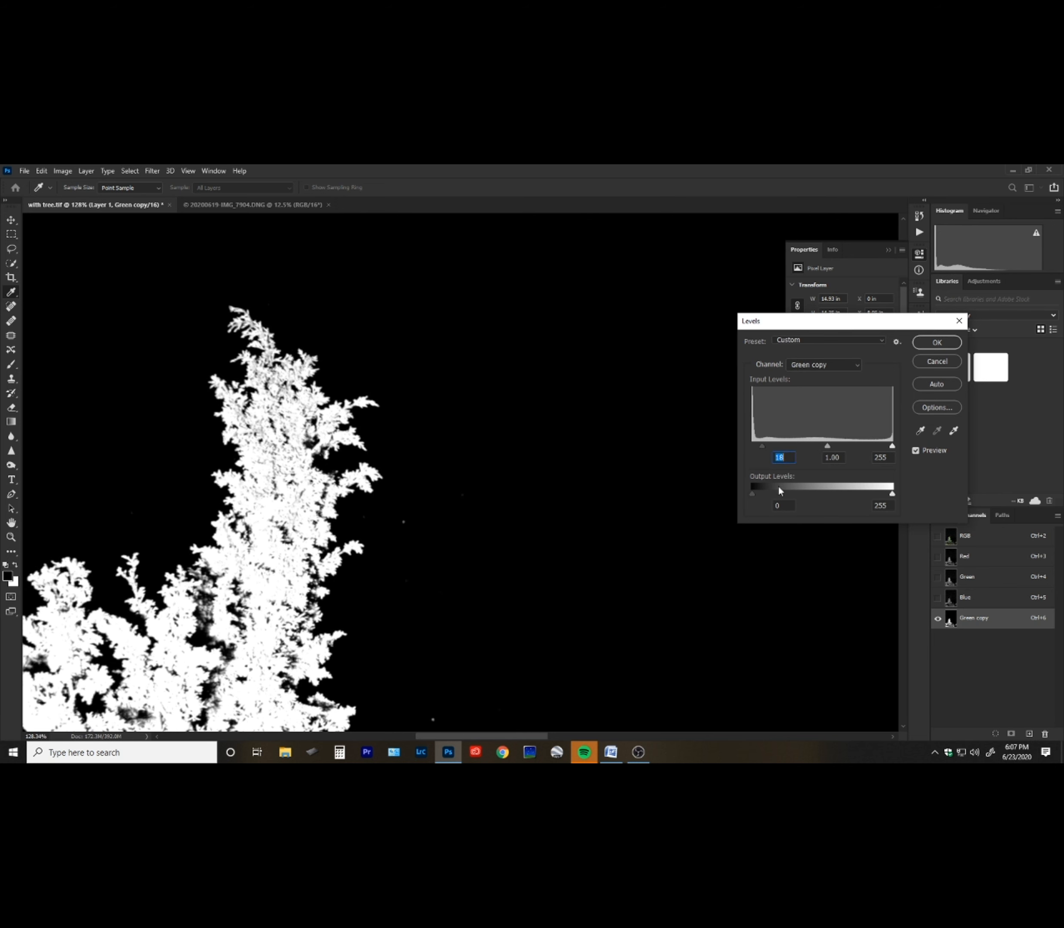
pyautogui.moveTo(762, 446); pyautogui.dragTo(747, 446)
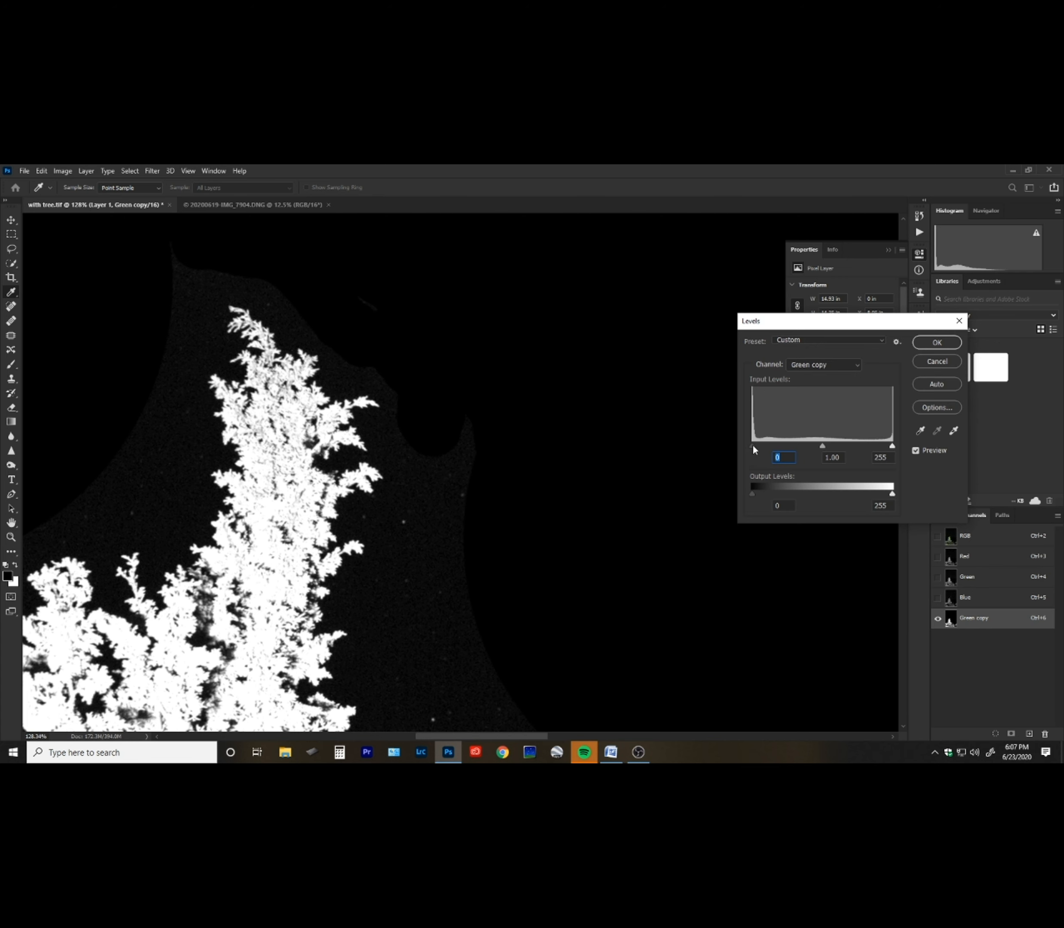
pyautogui.moveTo(753, 446); pyautogui.dragTo(766, 445)
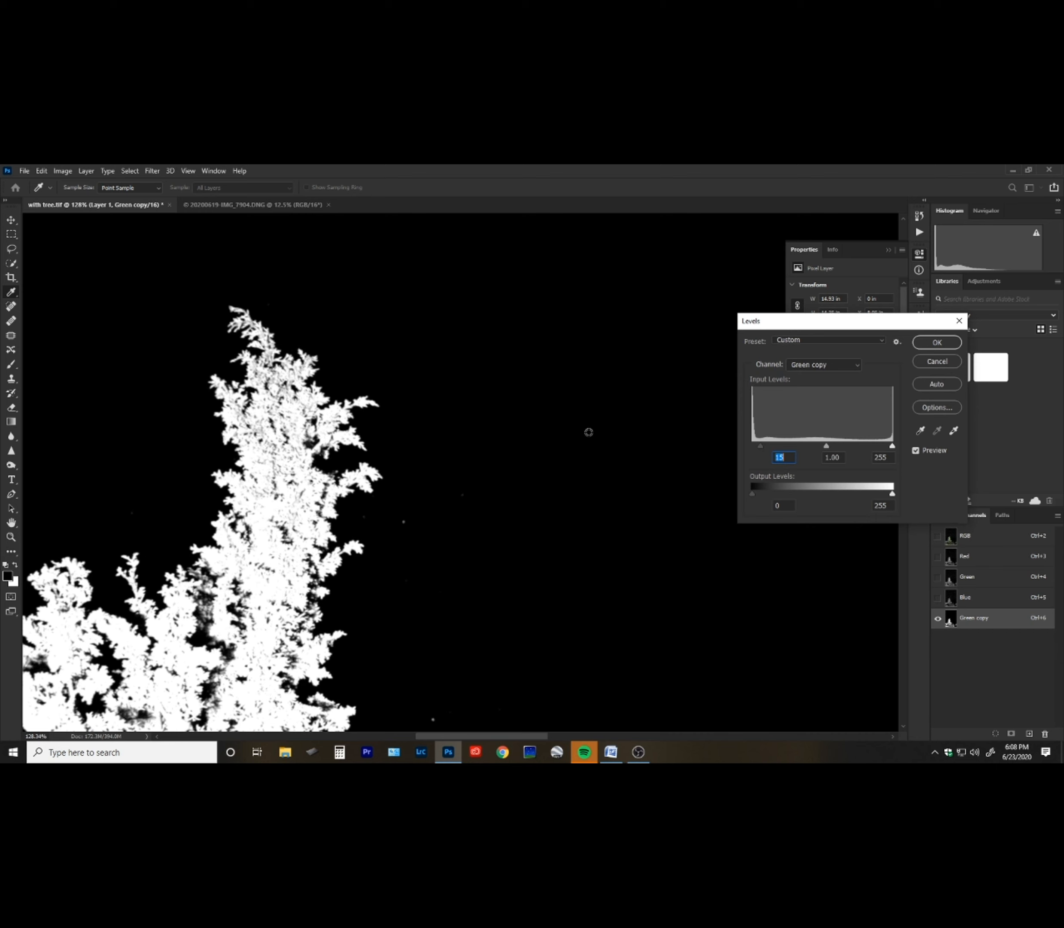
pyautogui.click(936, 343)
# Paint black over stray sky specks beside the treetop.
pyautogui.press('b')
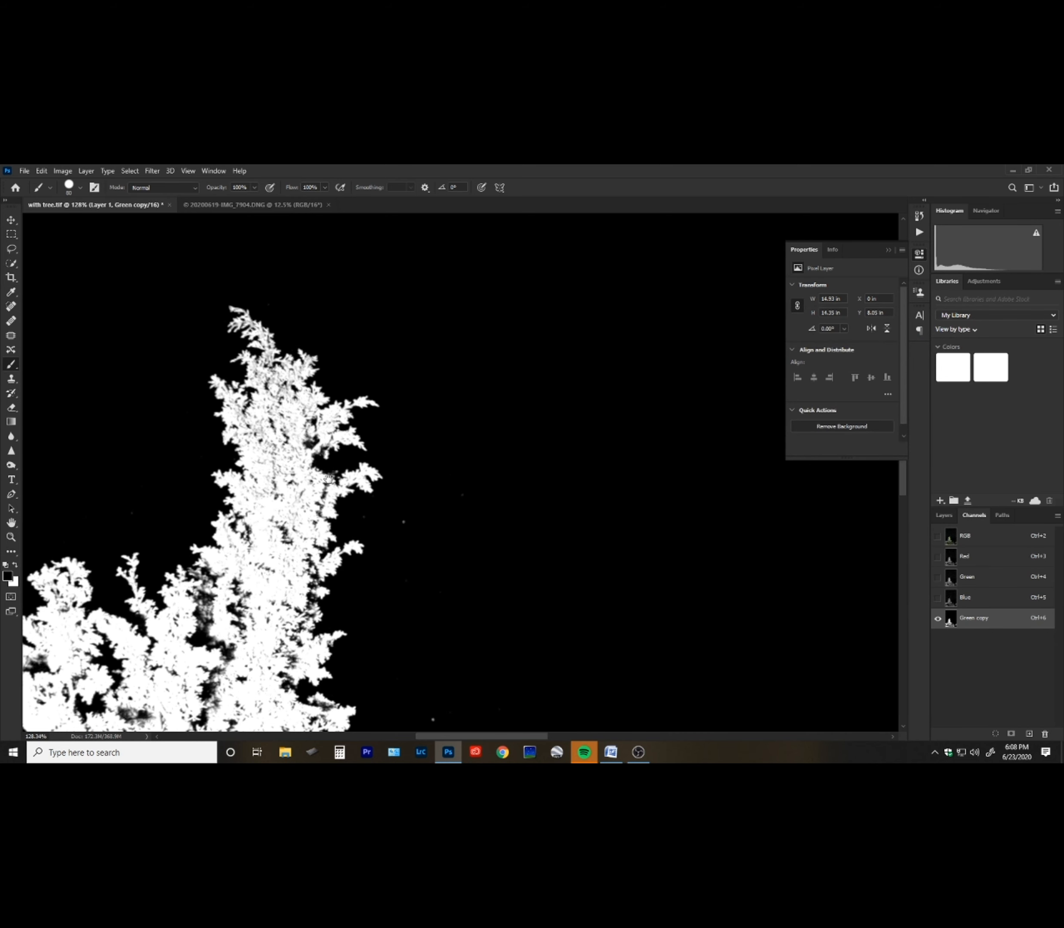
pyautogui.moveTo(329, 478); pyautogui.dragTo(368, 411)
pyautogui.press('z')
pyautogui.scroll(-4, 478, 574)
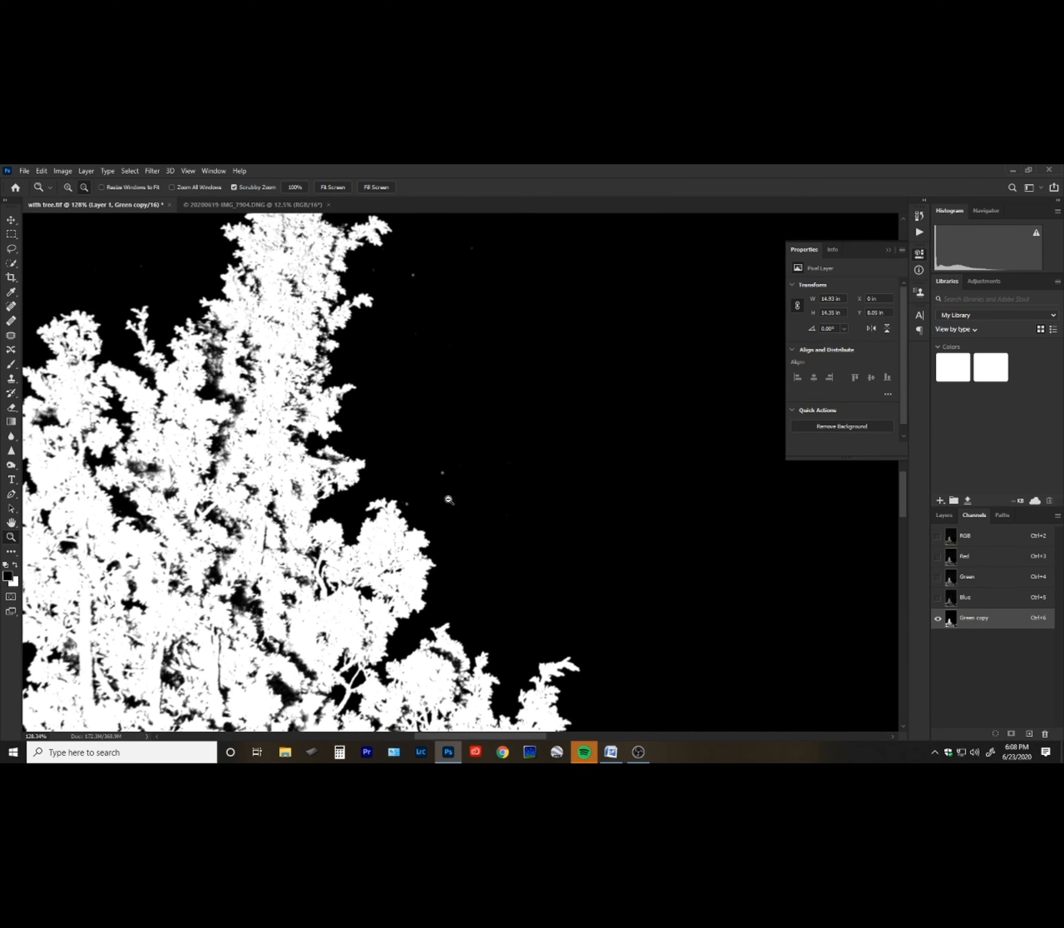
pyautogui.hotkey('ctrl', 'l')
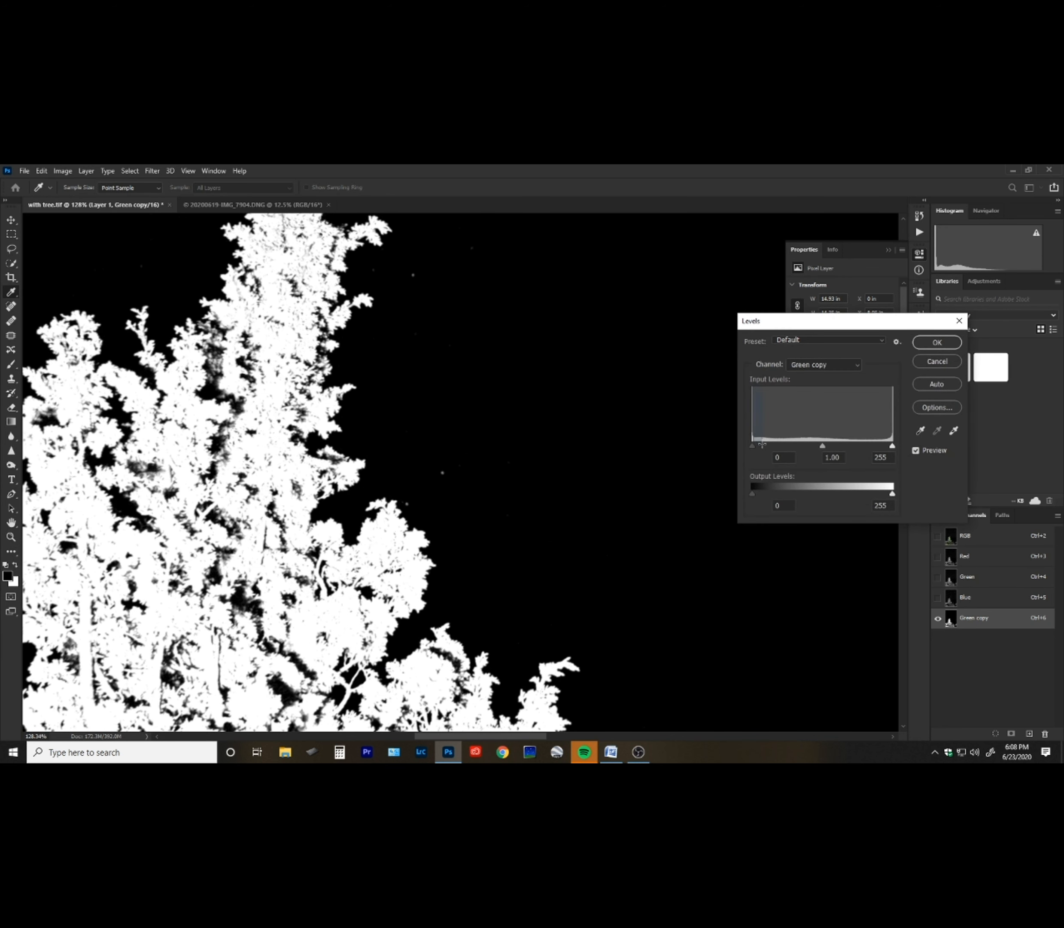
pyautogui.click(936, 343)
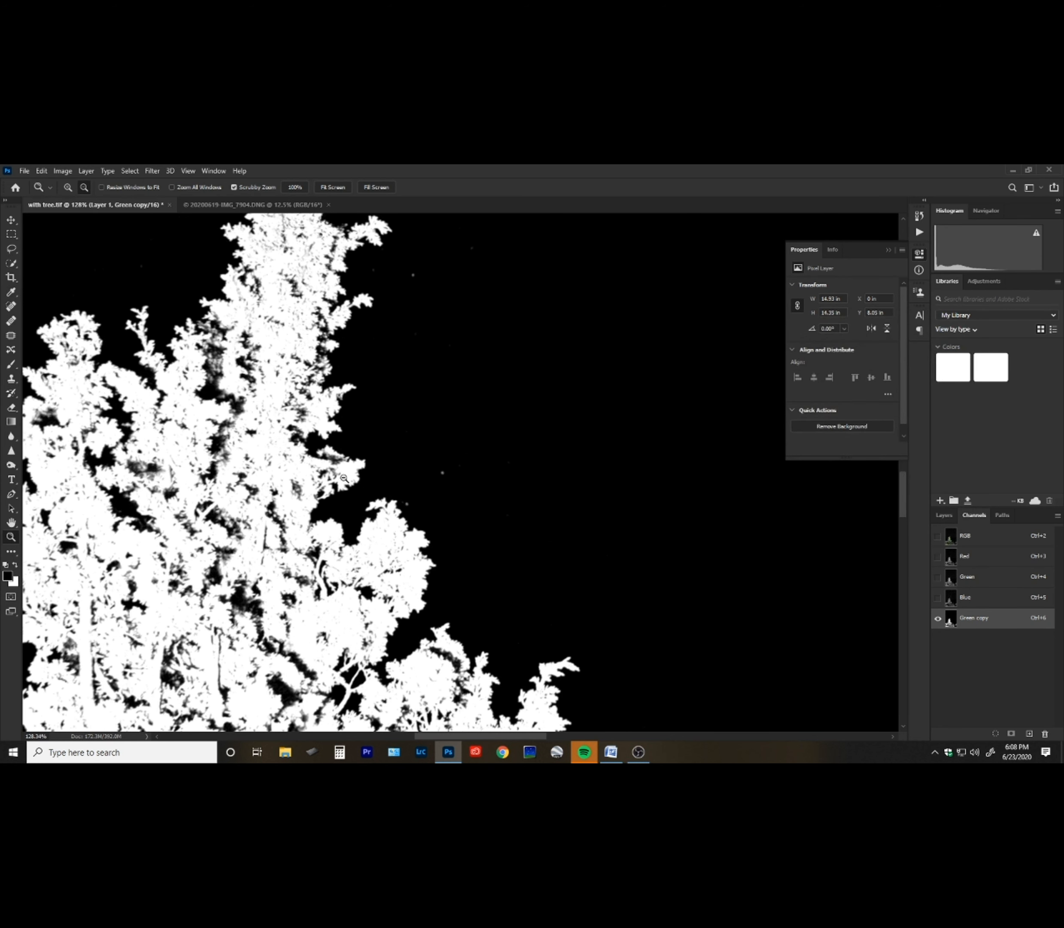
# Paint black over the sky gaps along the tree's right edge.
pyautogui.press('b')
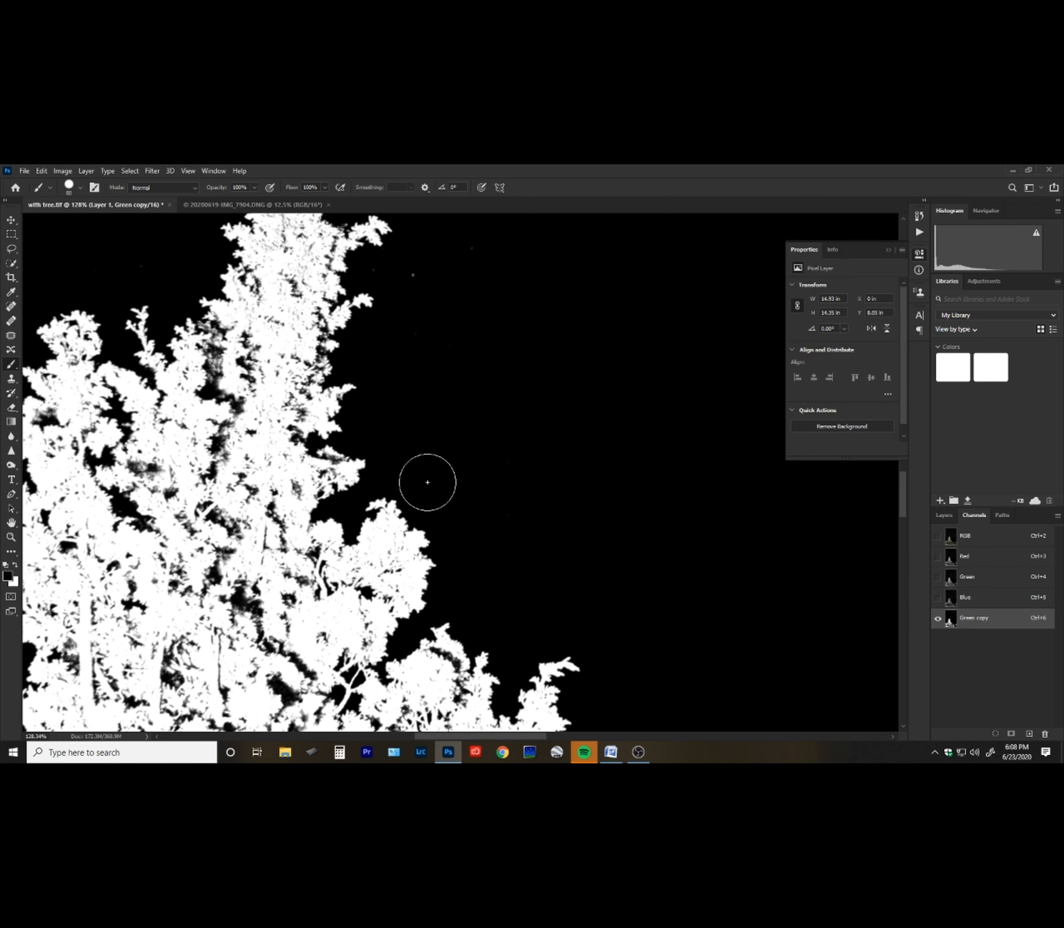
pyautogui.moveTo(567, 398); pyautogui.dragTo(540, 415)
pyautogui.moveTo(422, 535); pyautogui.dragTo(456, 334)
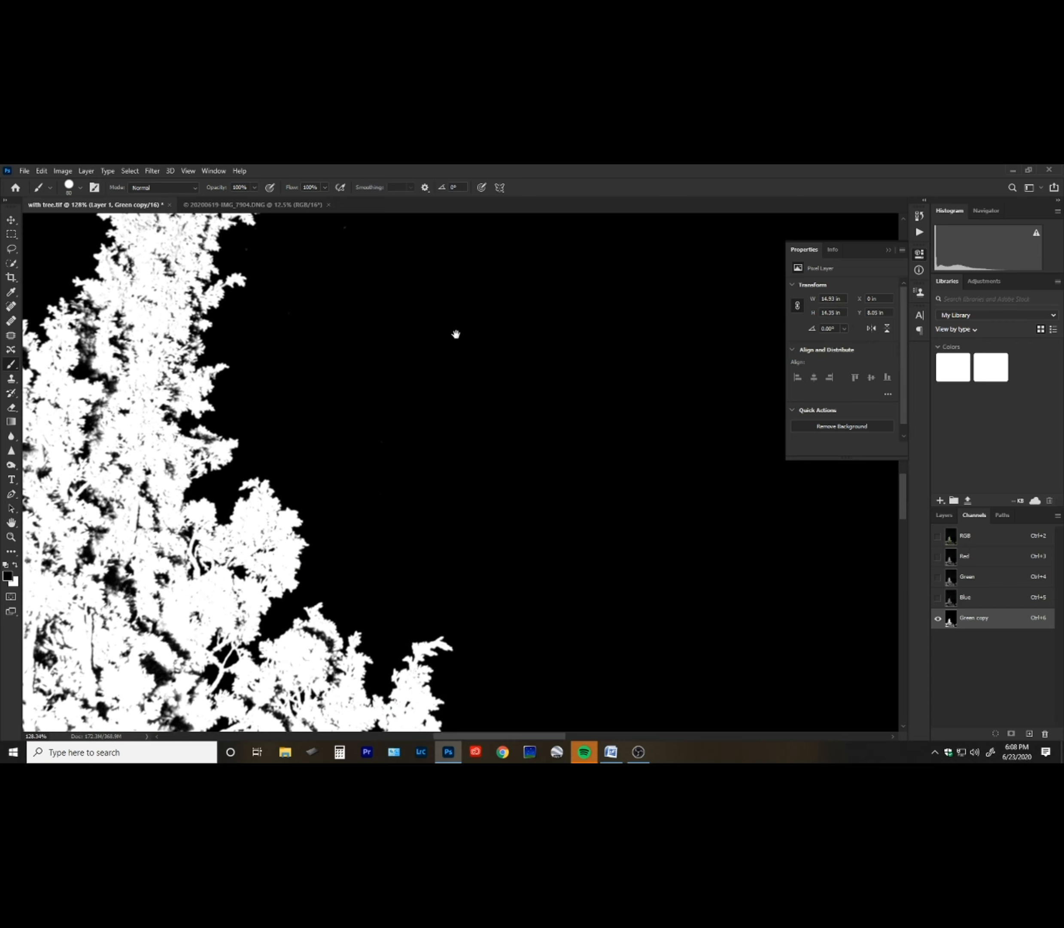
pyautogui.moveTo(393, 562); pyautogui.dragTo(414, 371)
pyautogui.moveTo(360, 599); pyautogui.dragTo(371, 387)
pyautogui.moveTo(356, 628); pyautogui.dragTo(399, 445)
pyautogui.moveTo(404, 538); pyautogui.dragTo(322, 424)
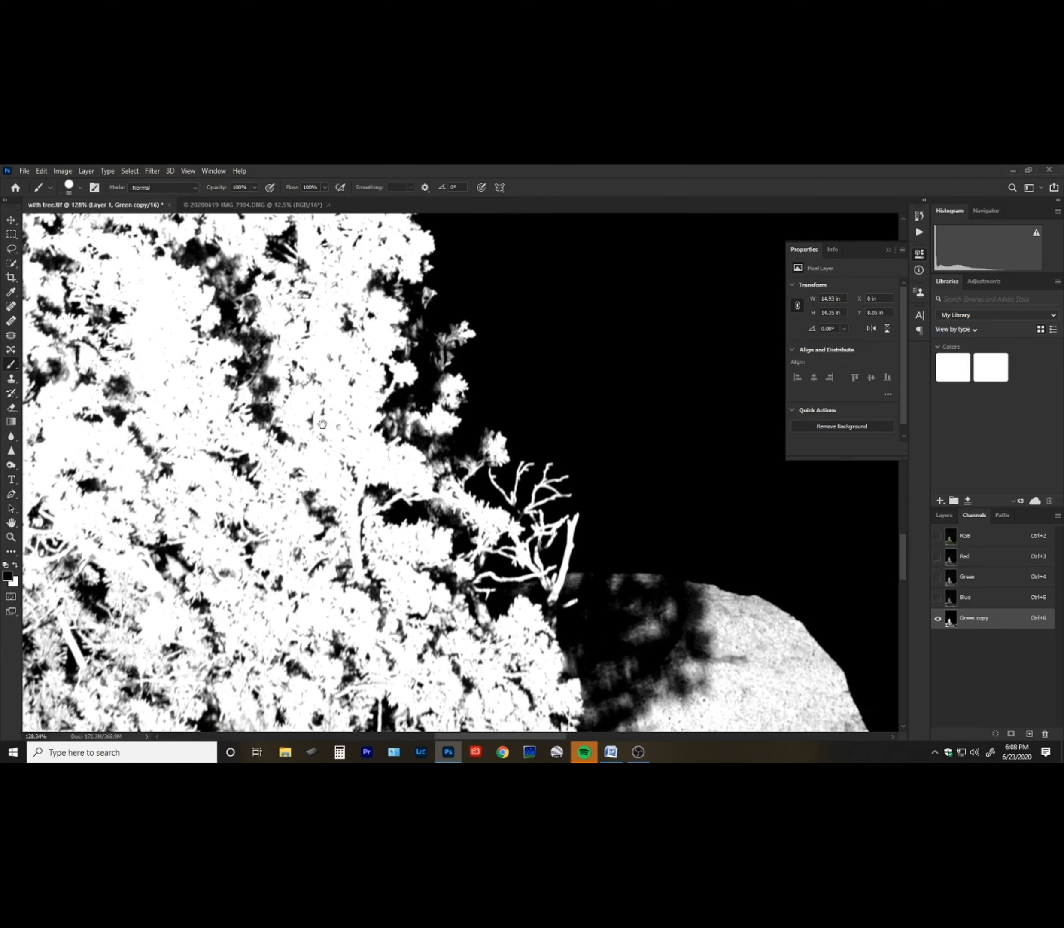
# Paint black over the sky around the lower branches and above the boulder.
pyautogui.moveTo(620, 512); pyautogui.dragTo(415, 505)
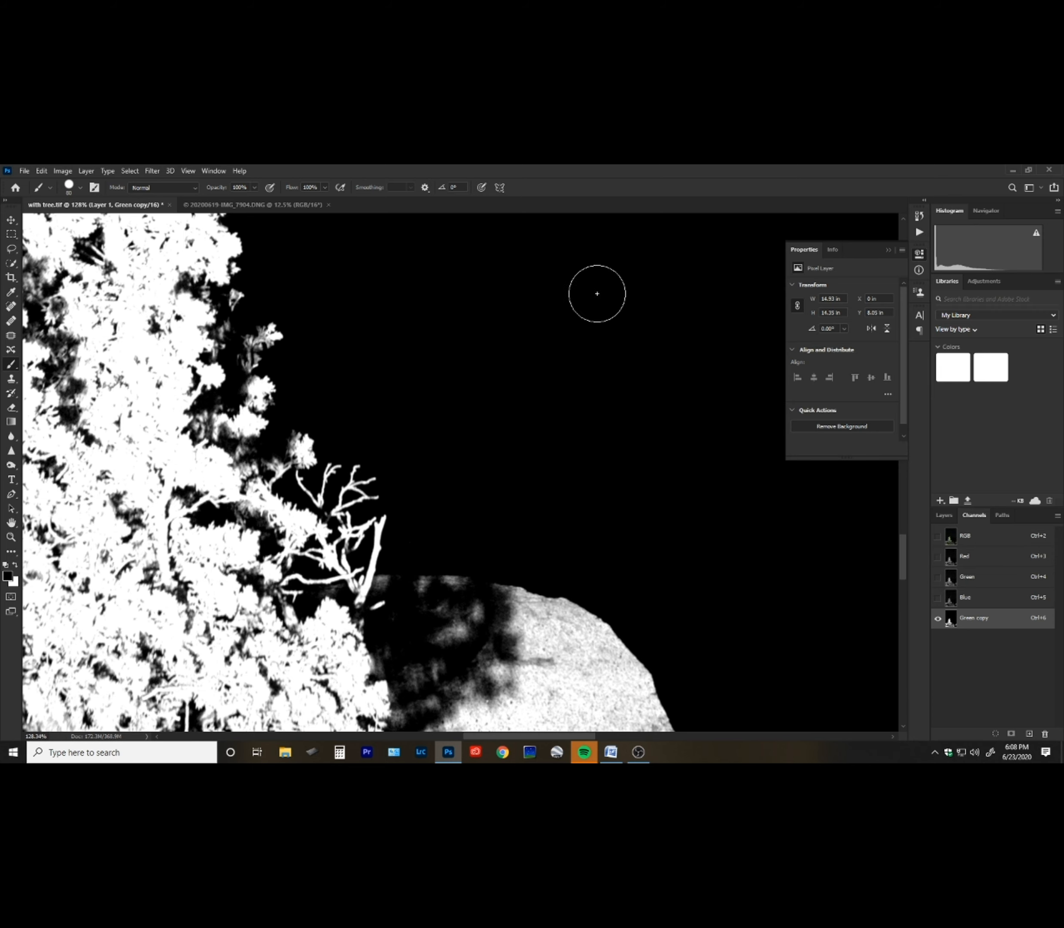
pyautogui.moveTo(214, 452); pyautogui.dragTo(630, 643)
pyautogui.moveTo(271, 427); pyautogui.dragTo(620, 598)
pyautogui.moveTo(490, 400); pyautogui.dragTo(552, 618)
pyautogui.moveTo(502, 463); pyautogui.dragTo(560, 592)
pyautogui.moveTo(598, 375); pyautogui.dragTo(451, 350)
pyautogui.moveTo(373, 583); pyautogui.dragTo(478, 378)
pyautogui.moveTo(340, 610); pyautogui.dragTo(413, 426)
pyautogui.moveTo(312, 567); pyautogui.dragTo(417, 395)
pyautogui.moveTo(381, 557); pyautogui.dragTo(335, 396)
pyautogui.moveTo(359, 595); pyautogui.dragTo(325, 499)
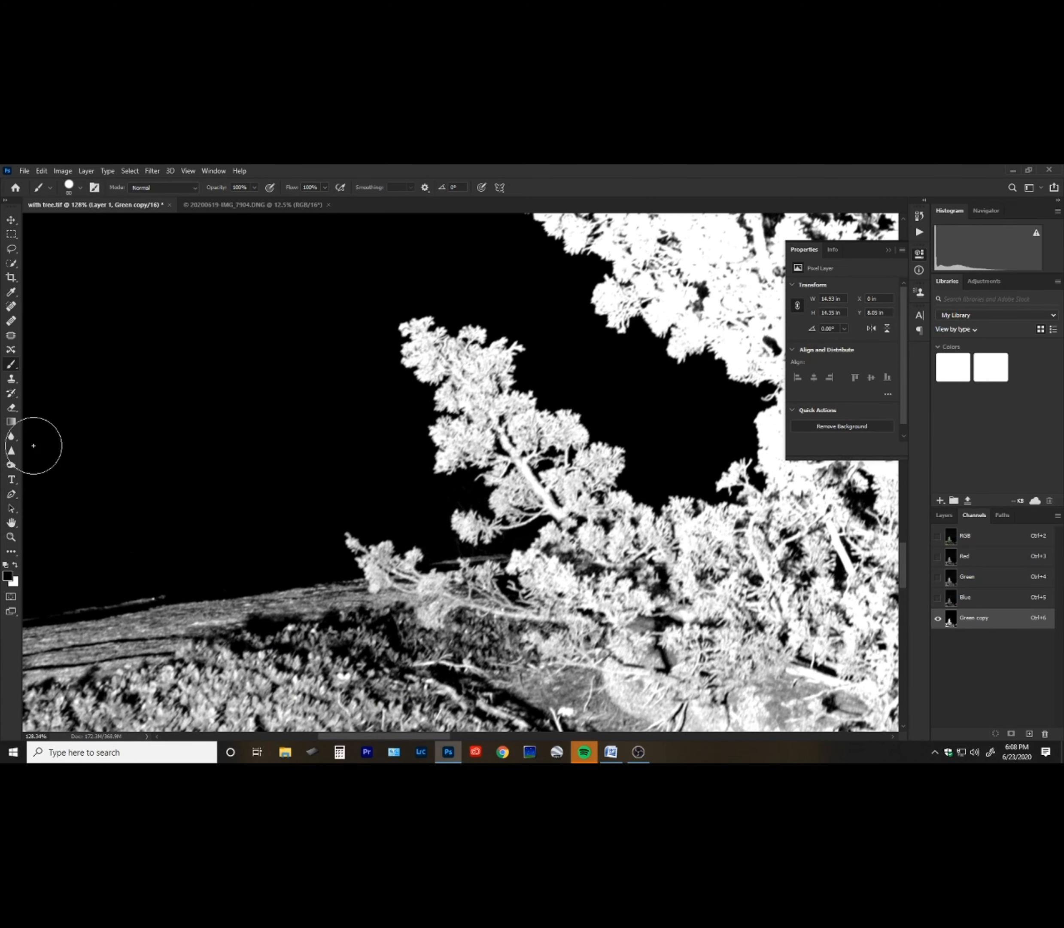
# Paint the ground and rocks below the tree solid white with a large brush.
pyautogui.press('z')
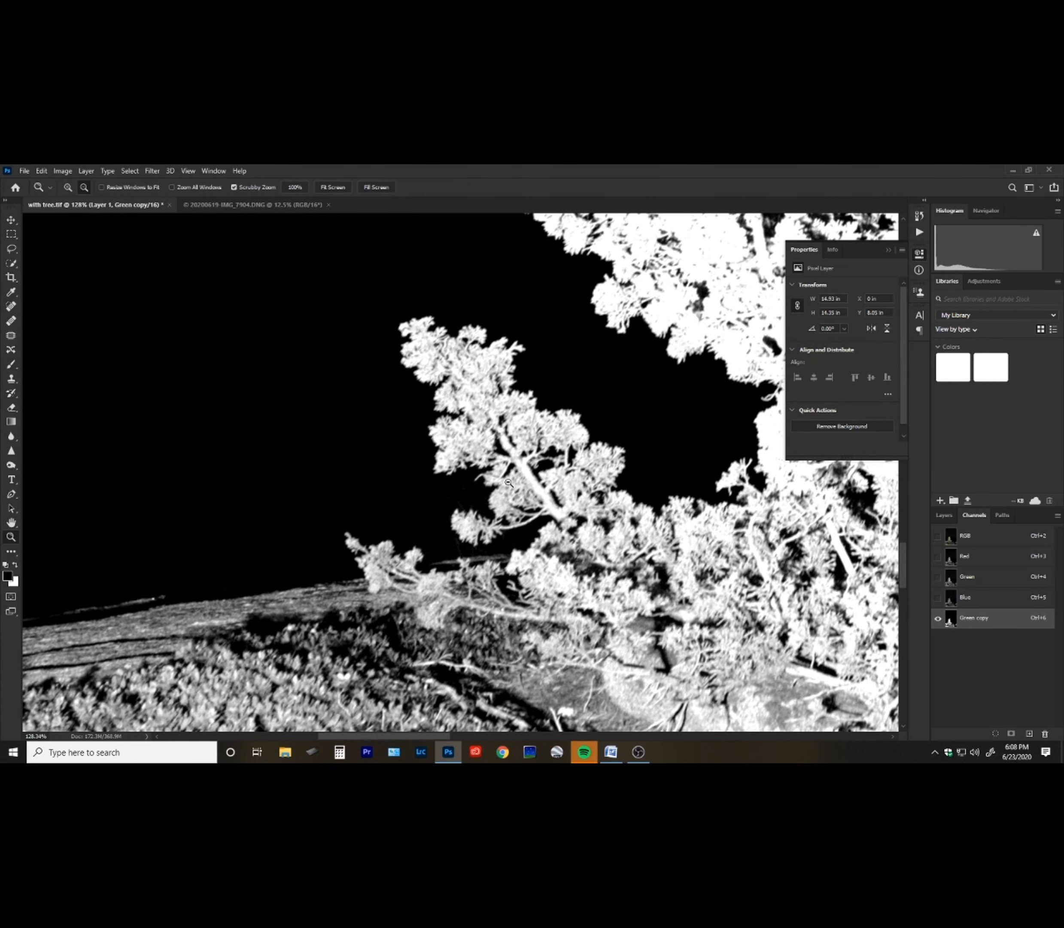
pyautogui.hotkey('ctrl', '0')
pyautogui.moveTo(409, 575); pyautogui.dragTo(338, 598)
pyautogui.moveTo(520, 459); pyautogui.dragTo(474, 519)
pyautogui.moveTo(440, 577); pyautogui.dragTo(494, 515)
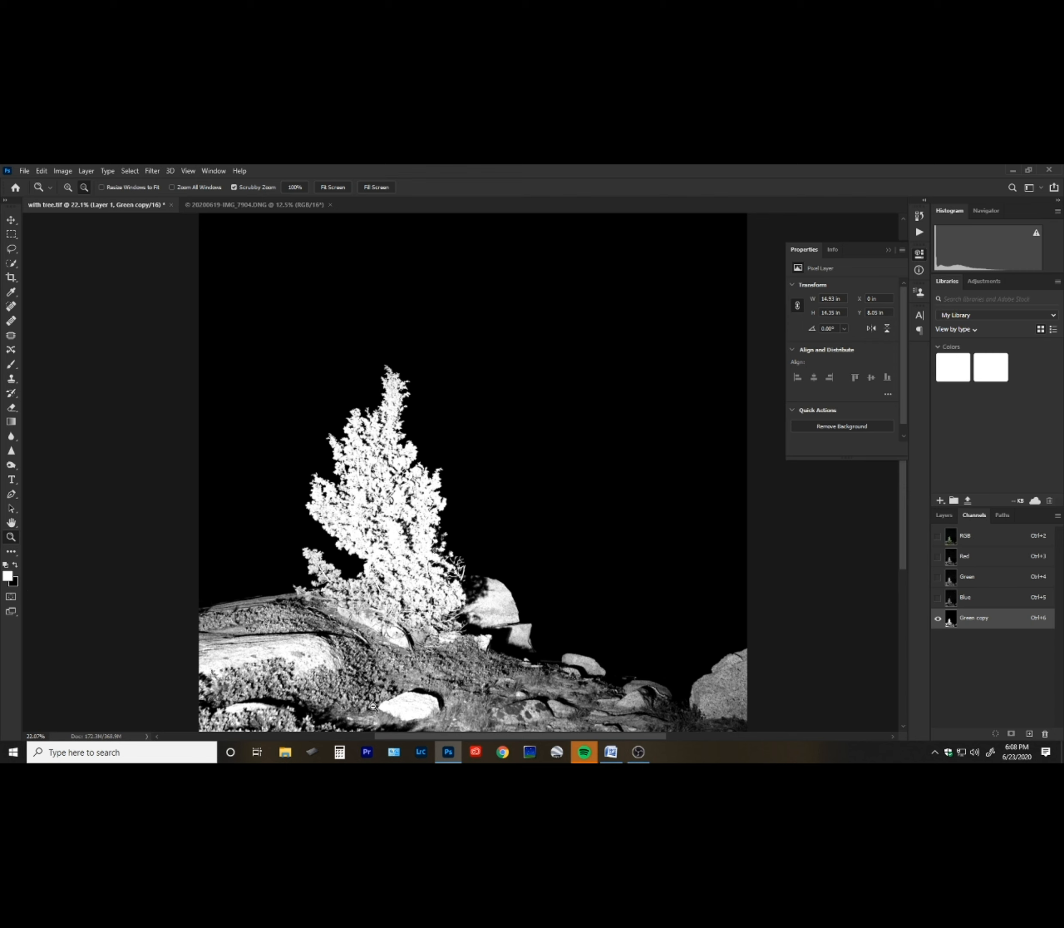
pyautogui.press('b')
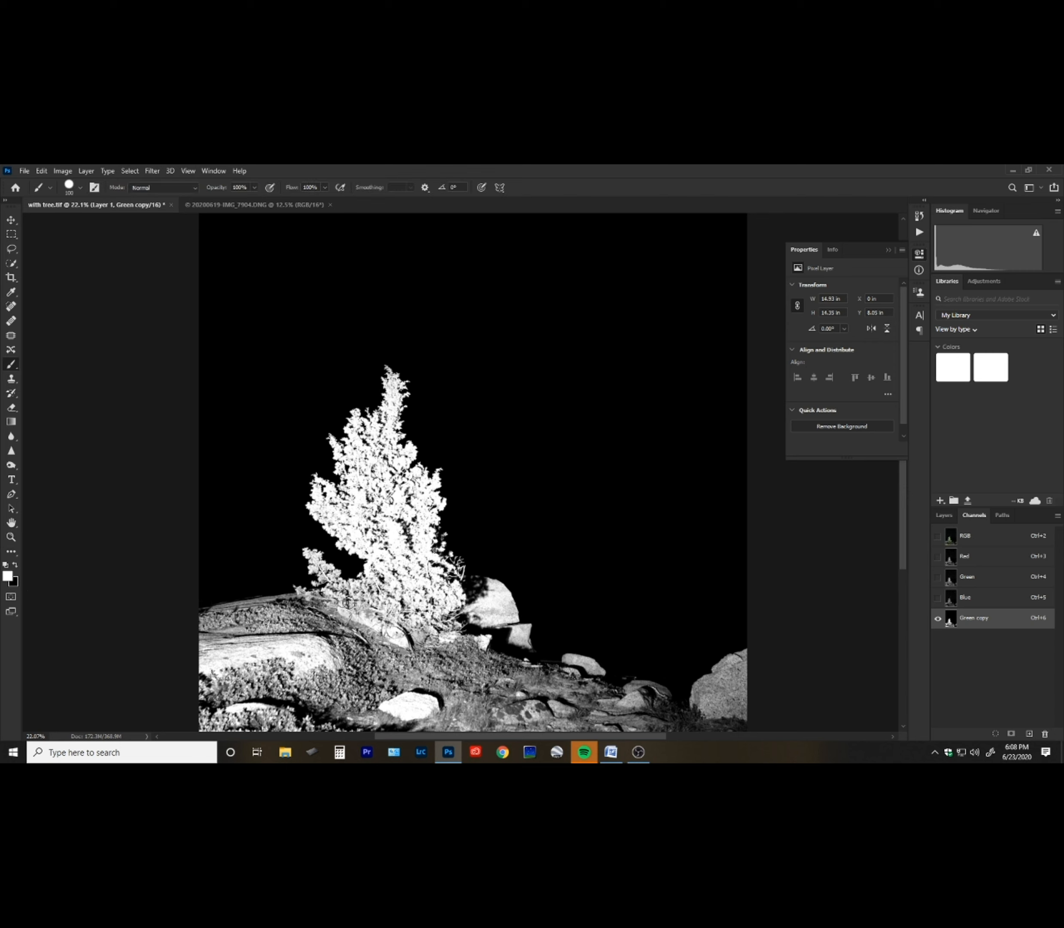
pyautogui.moveTo(377, 662)
pyautogui.mouseDown()
pyautogui.moveTo(341, 691)
pyautogui.moveTo(298, 688)
pyautogui.moveTo(332, 687)
pyautogui.moveTo(312, 688)
pyautogui.moveTo(354, 714)
pyautogui.mouseUp()
pyautogui.hotkey('ctrl', 'z')
pyautogui.moveTo(272, 677)
pyautogui.mouseDown()
pyautogui.moveTo(362, 680)
pyautogui.moveTo(265, 695)
pyautogui.moveTo(235, 688)
pyautogui.moveTo(254, 674)
pyautogui.moveTo(340, 678)
pyautogui.moveTo(558, 760)
pyautogui.moveTo(743, 762)
pyautogui.moveTo(775, 710)
pyautogui.moveTo(615, 758)
pyautogui.moveTo(525, 712)
pyautogui.moveTo(353, 675)
pyautogui.moveTo(247, 662)
pyautogui.moveTo(229, 677)
pyautogui.moveTo(396, 656)
pyautogui.moveTo(373, 672)
pyautogui.mouseUp()
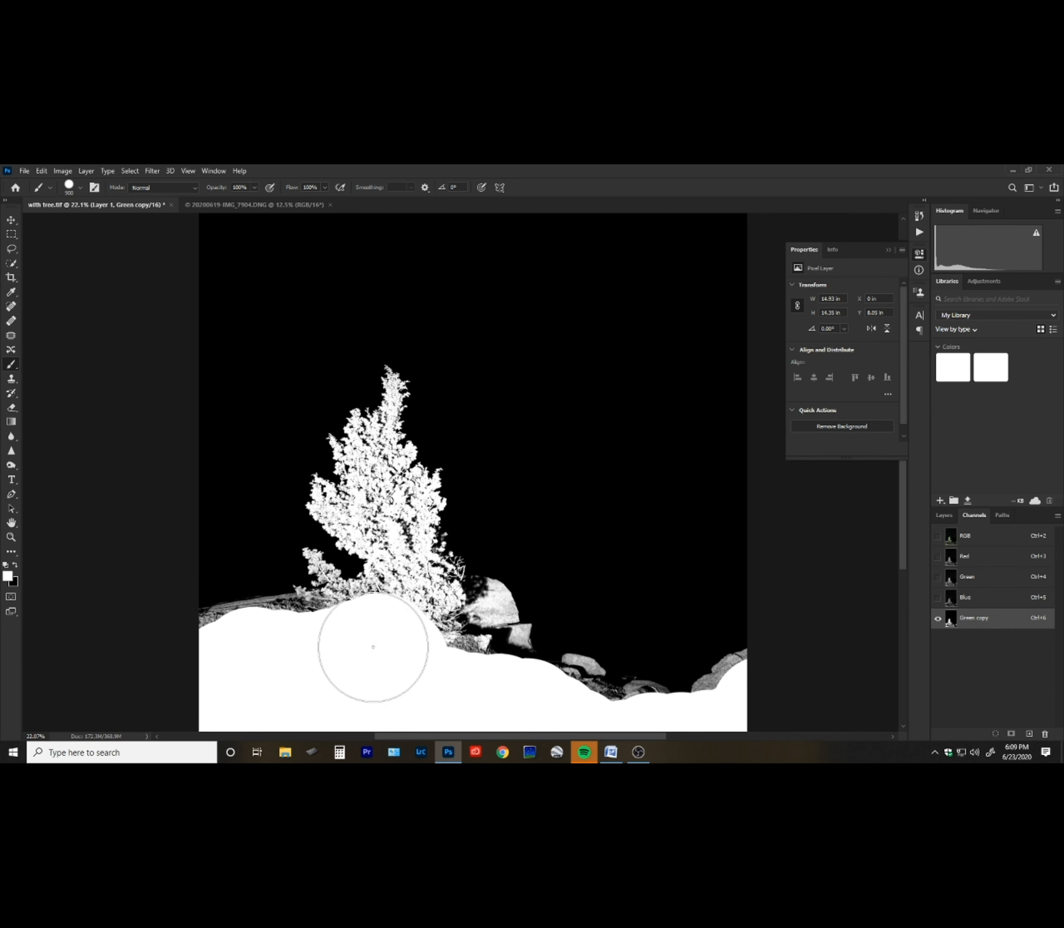
# Switch the brush to Overlay mode and brighten the rocks at the tree's base with white.
pyautogui.click(193, 188)
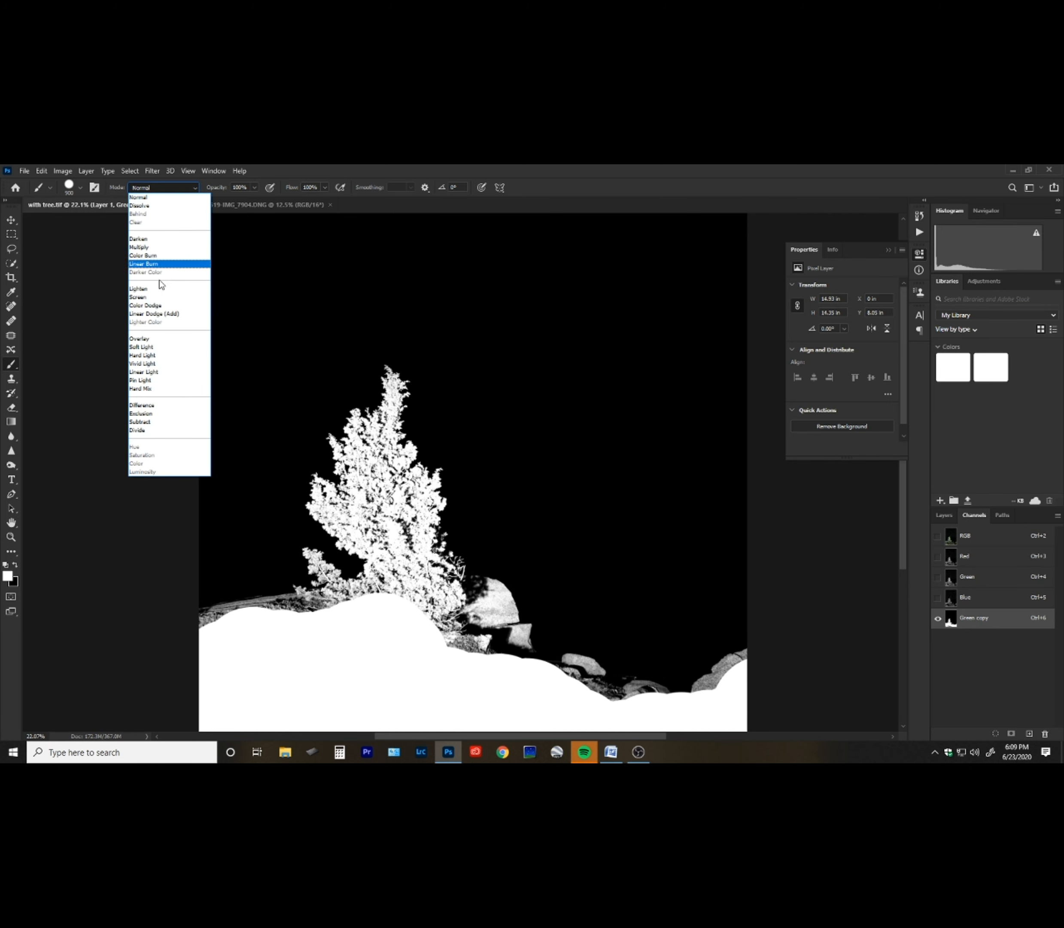
pyautogui.click(158, 339)
pyautogui.moveTo(372, 399)
pyautogui.mouseDown()
pyautogui.moveTo(309, 499)
pyautogui.moveTo(337, 589)
pyautogui.moveTo(221, 622)
pyautogui.moveTo(273, 619)
pyautogui.mouseUp()
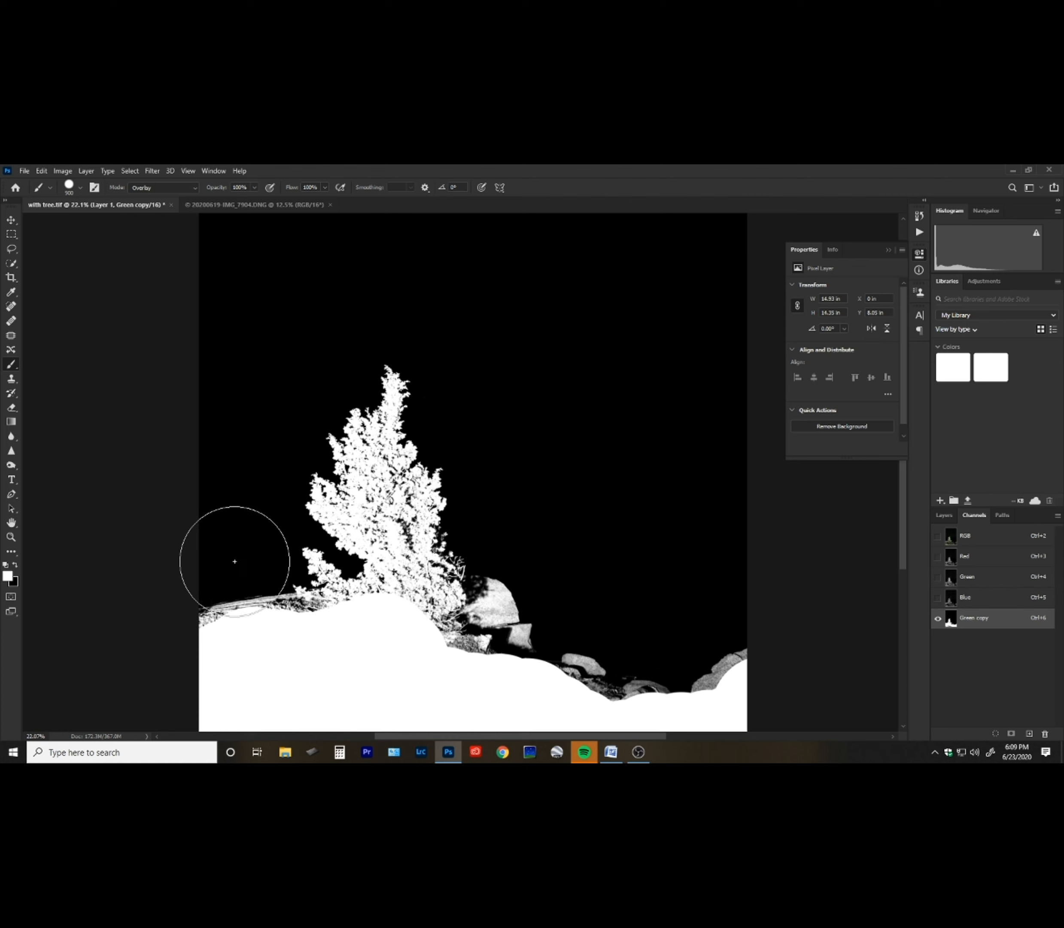
pyautogui.moveTo(458, 583)
pyautogui.mouseDown()
pyautogui.moveTo(476, 609)
pyautogui.moveTo(689, 677)
pyautogui.moveTo(549, 622)
pyautogui.mouseUp()
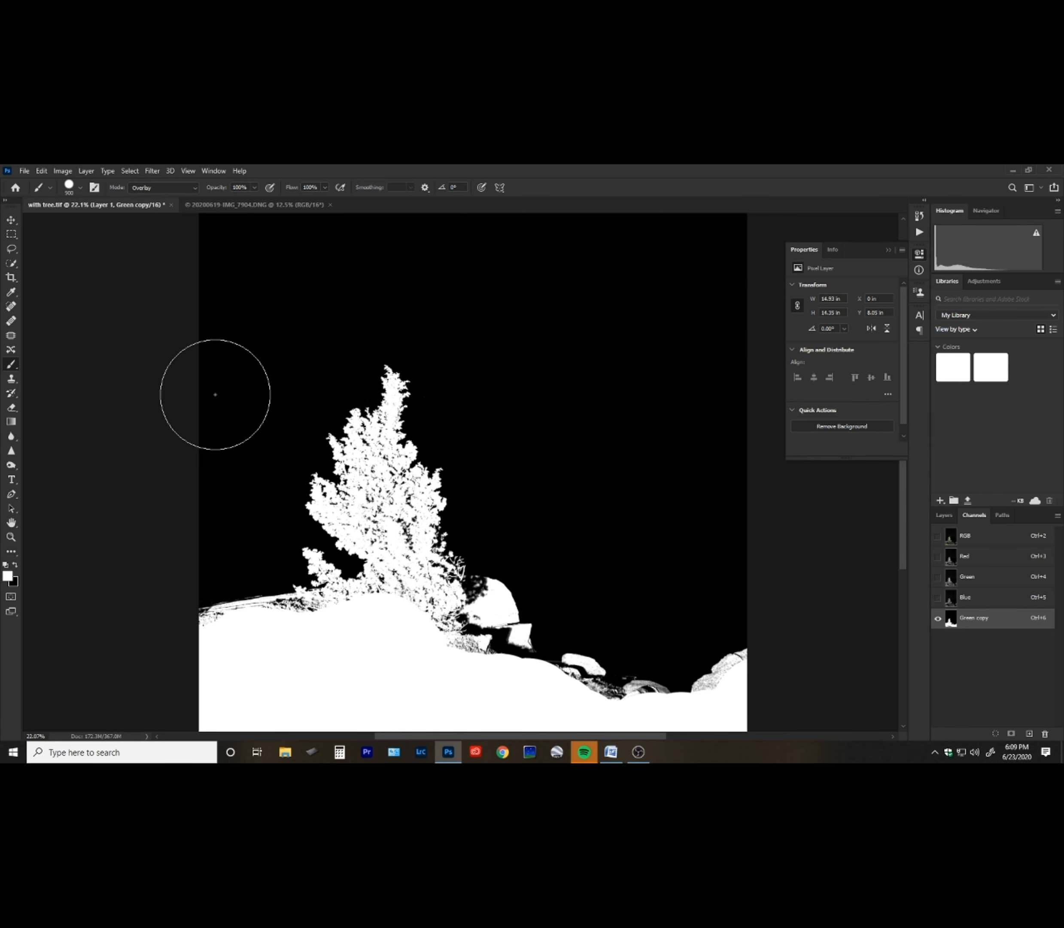
pyautogui.moveTo(422, 560)
pyautogui.mouseDown()
pyautogui.moveTo(474, 583)
pyautogui.moveTo(466, 662)
pyautogui.moveTo(533, 688)
pyautogui.moveTo(635, 689)
pyautogui.moveTo(751, 657)
pyautogui.moveTo(583, 683)
pyautogui.mouseUp()
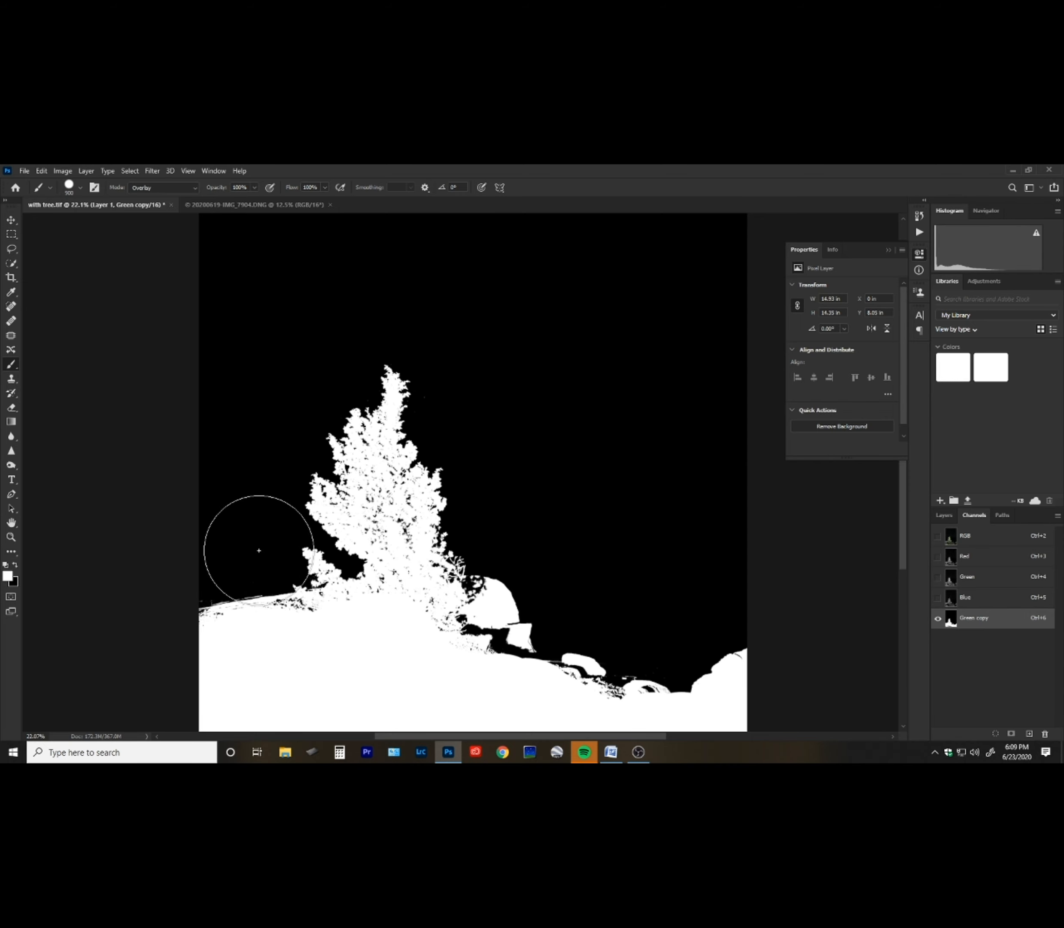
# Set the brush blending mode back to Normal.
pyautogui.press('z')
pyautogui.moveTo(312, 618); pyautogui.dragTo(393, 618)
pyautogui.moveTo(225, 617)
pyautogui.mouseDown()
pyautogui.moveTo(549, 548)
pyautogui.moveTo(561, 639)
pyautogui.mouseUp()
pyautogui.press('b')
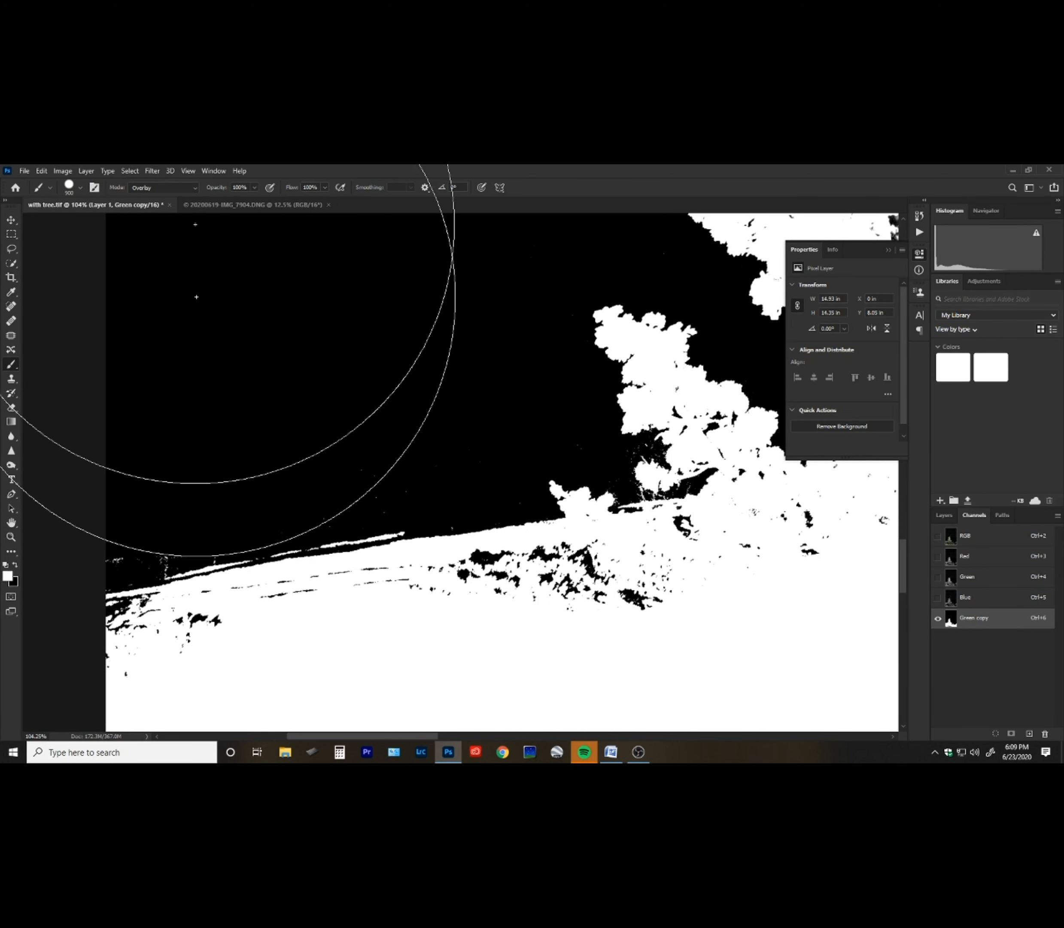
pyautogui.click(197, 192)
pyautogui.click(188, 196)
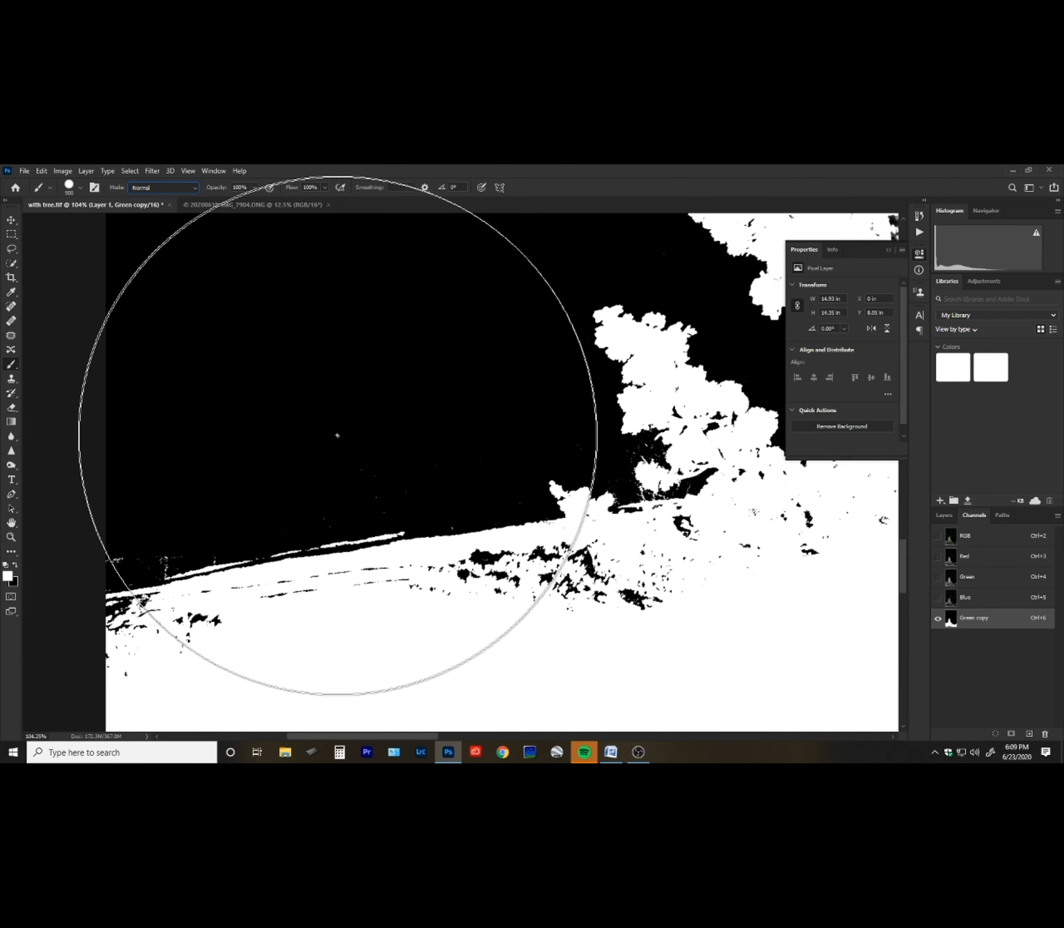
# Shrink the brush and paint white over the dark specks in the ground along the horizon.
pyautogui.press('[')
pyautogui.press('[')
pyautogui.press('[')
pyautogui.press('[')
pyautogui.press('[')
pyautogui.press('[')
pyautogui.press('[')
pyautogui.press('[')
pyautogui.press('[')
pyautogui.press('[')
pyautogui.press('[')
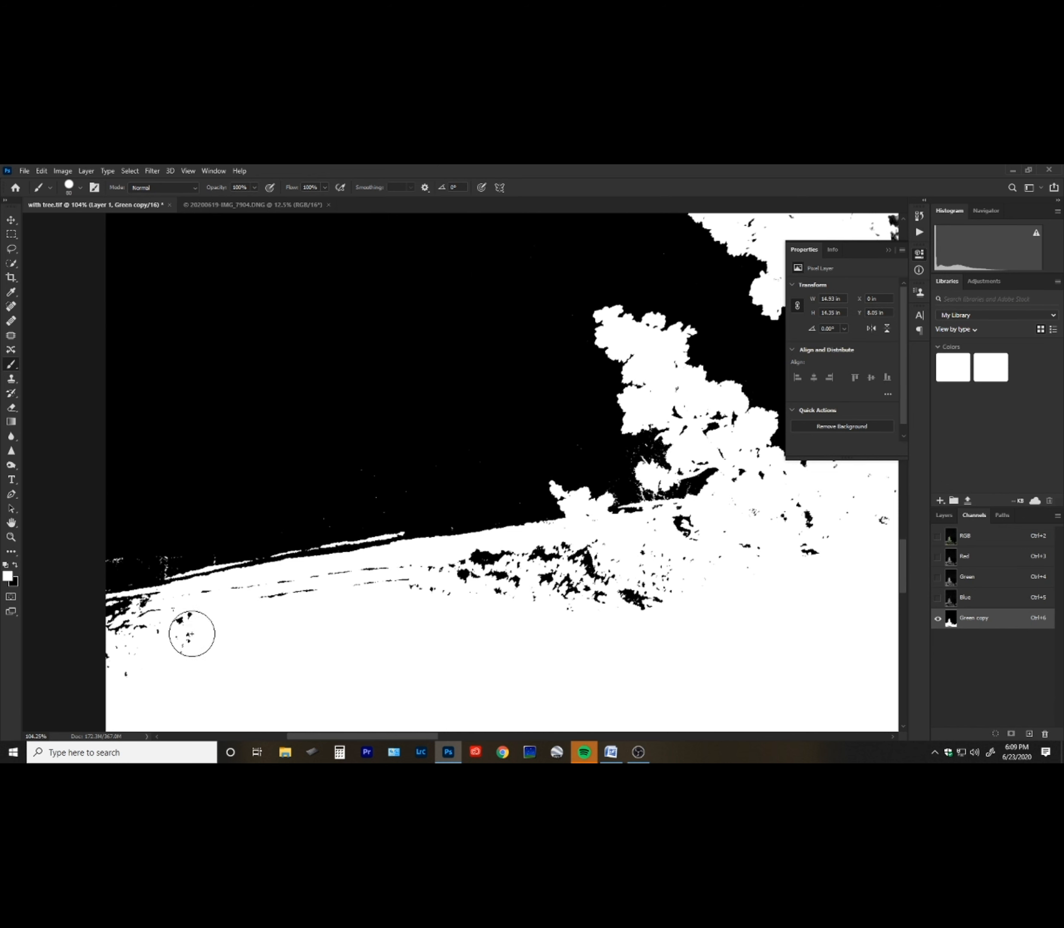
pyautogui.moveTo(157, 624); pyautogui.dragTo(118, 629)
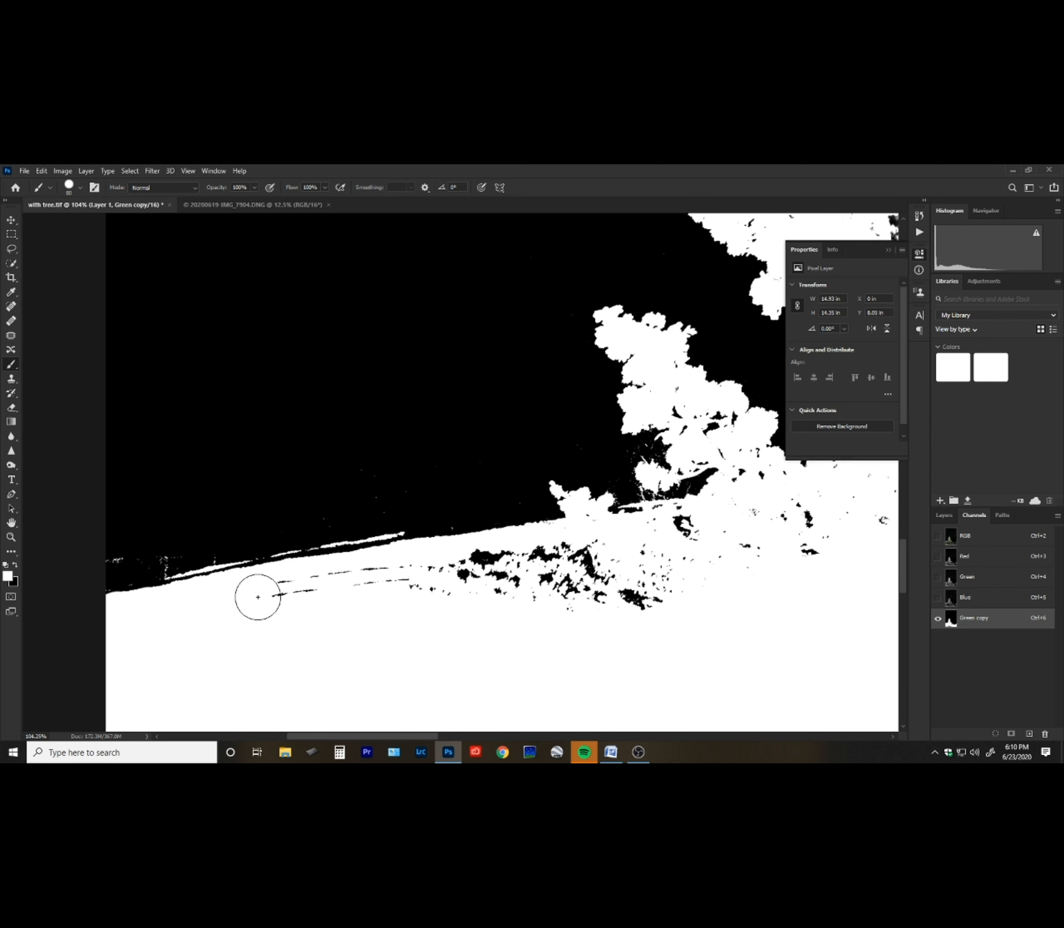
pyautogui.moveTo(399, 581)
pyautogui.mouseDown()
pyautogui.moveTo(490, 571)
pyautogui.moveTo(481, 558)
pyautogui.moveTo(597, 565)
pyautogui.moveTo(519, 599)
pyautogui.moveTo(666, 567)
pyautogui.moveTo(574, 601)
pyautogui.moveTo(592, 620)
pyautogui.moveTo(712, 558)
pyautogui.mouseUp()
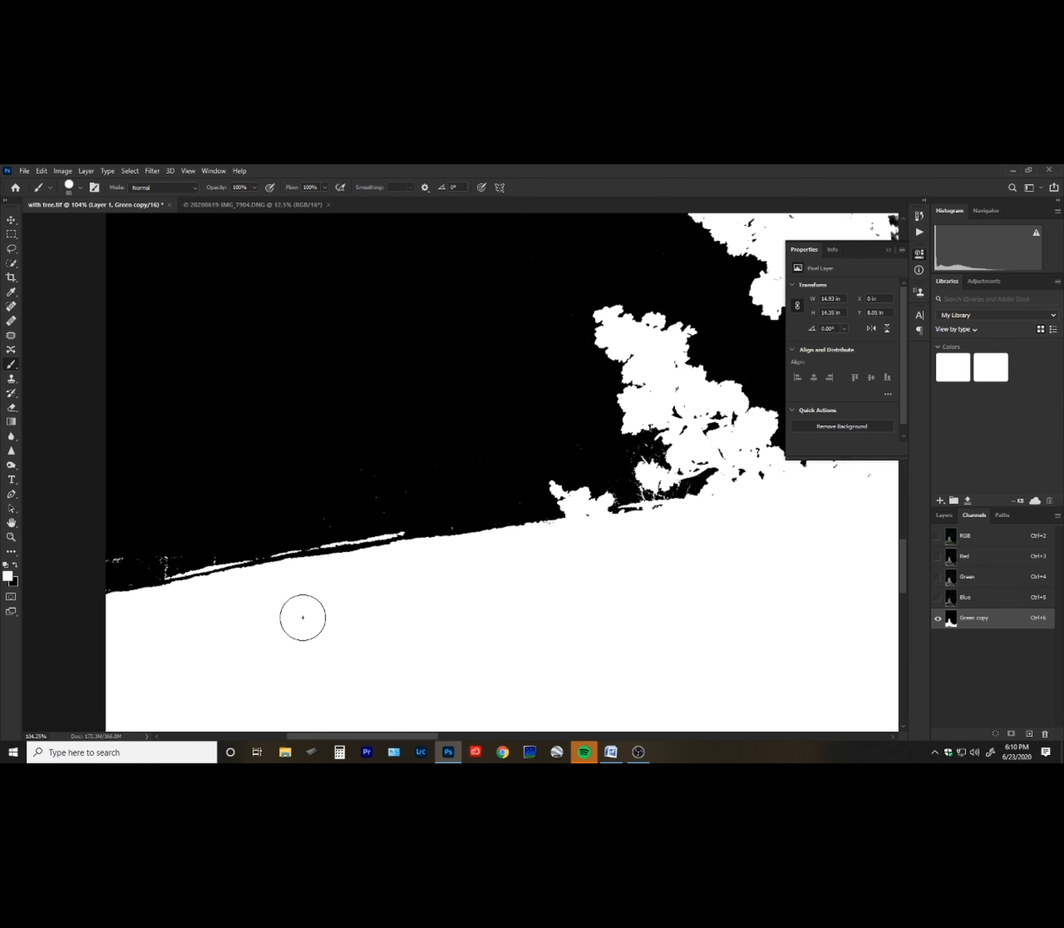
# Paint white over the dark gaps in the lower tree canopy and the rocks along the horizon.
pyautogui.moveTo(653, 595); pyautogui.dragTo(262, 687)
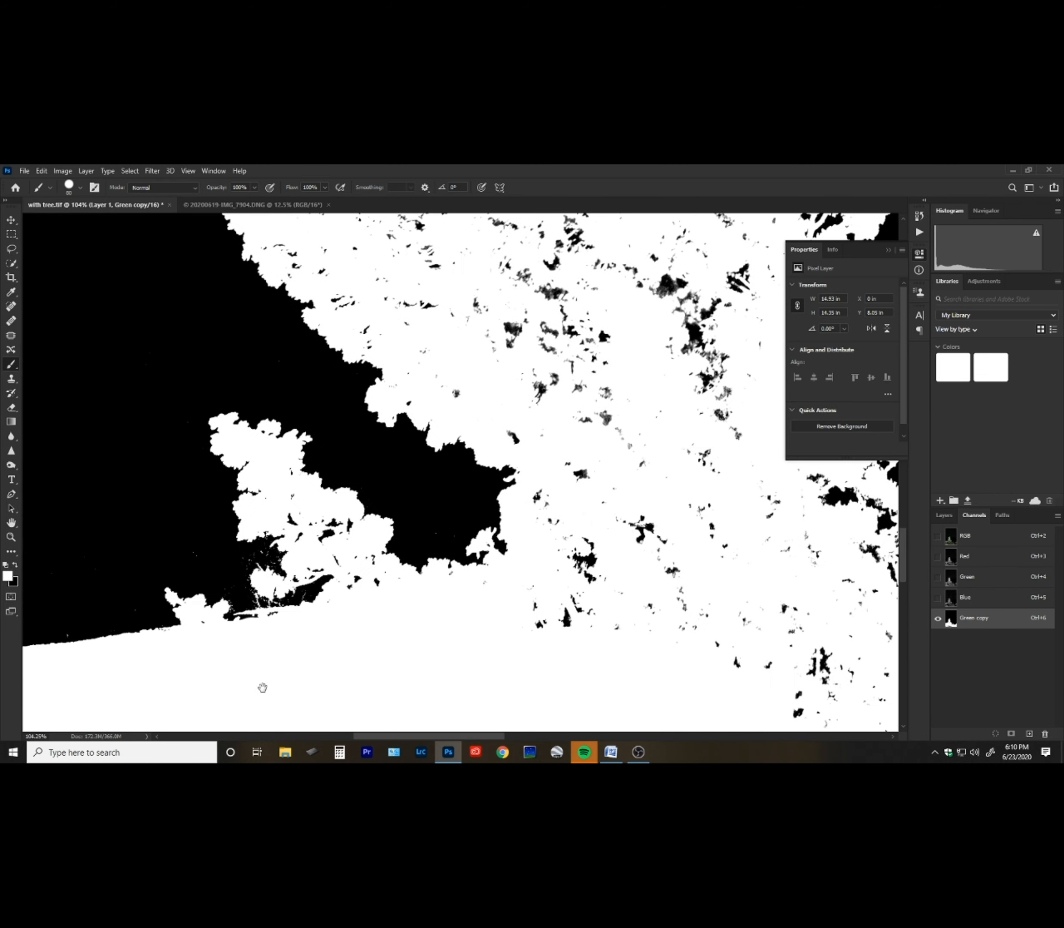
pyautogui.moveTo(628, 442); pyautogui.dragTo(509, 485)
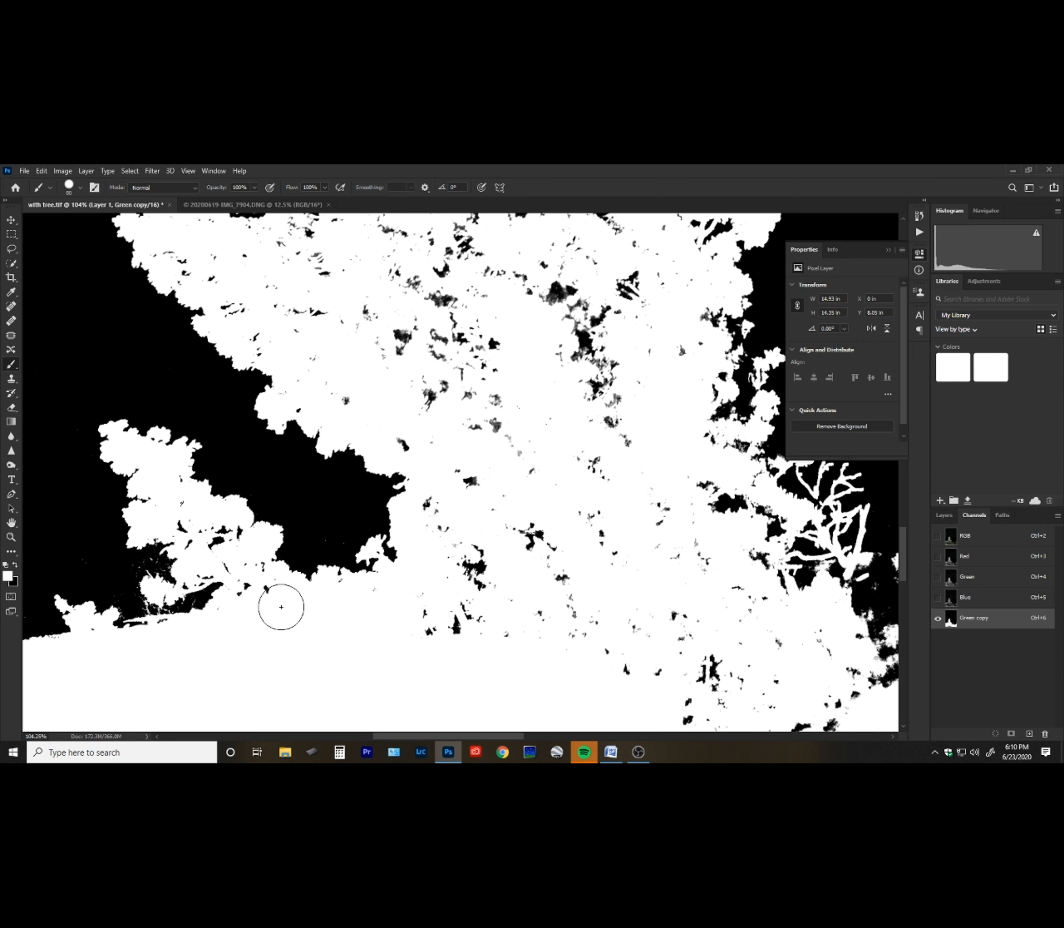
pyautogui.moveTo(190, 522)
pyautogui.mouseDown()
pyautogui.moveTo(234, 545)
pyautogui.moveTo(199, 525)
pyautogui.moveTo(179, 496)
pyautogui.moveTo(210, 540)
pyautogui.moveTo(209, 563)
pyautogui.moveTo(266, 598)
pyautogui.moveTo(175, 653)
pyautogui.moveTo(101, 657)
pyautogui.mouseUp()
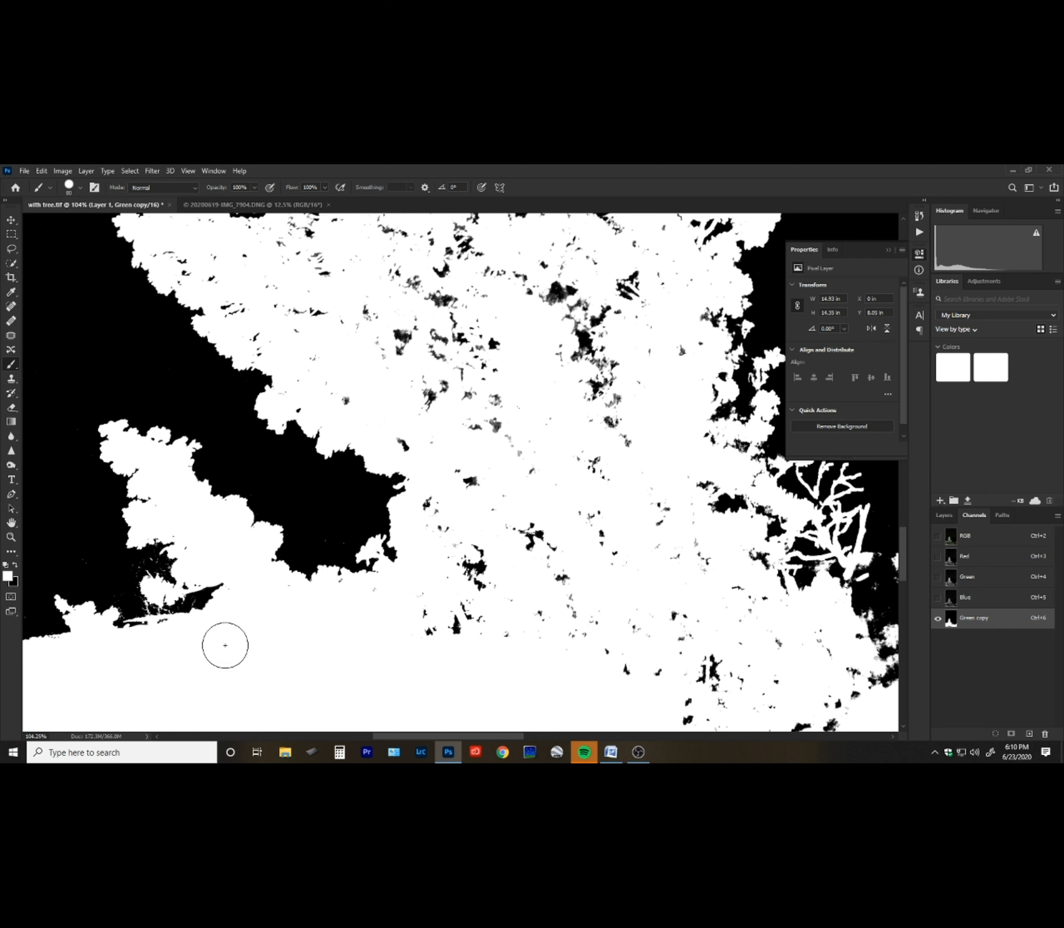
pyautogui.moveTo(235, 609)
pyautogui.mouseDown()
pyautogui.moveTo(203, 600)
pyautogui.moveTo(193, 619)
pyautogui.moveTo(113, 649)
pyautogui.moveTo(446, 637)
pyautogui.moveTo(476, 572)
pyautogui.moveTo(439, 507)
pyautogui.moveTo(504, 513)
pyautogui.moveTo(545, 593)
pyautogui.moveTo(530, 598)
pyautogui.moveTo(579, 619)
pyautogui.moveTo(584, 647)
pyautogui.moveTo(670, 690)
pyautogui.moveTo(612, 673)
pyautogui.moveTo(714, 677)
pyautogui.moveTo(708, 704)
pyautogui.moveTo(676, 710)
pyautogui.moveTo(540, 567)
pyautogui.moveTo(501, 542)
pyautogui.moveTo(570, 635)
pyautogui.moveTo(582, 627)
pyautogui.moveTo(629, 667)
pyautogui.moveTo(623, 586)
pyautogui.moveTo(577, 507)
pyautogui.moveTo(520, 471)
pyautogui.moveTo(570, 411)
pyautogui.moveTo(532, 372)
pyautogui.moveTo(502, 369)
pyautogui.moveTo(448, 401)
pyautogui.moveTo(472, 419)
pyautogui.moveTo(541, 407)
pyautogui.moveTo(584, 432)
pyautogui.moveTo(608, 478)
pyautogui.moveTo(610, 526)
pyautogui.moveTo(638, 529)
pyautogui.moveTo(672, 512)
pyautogui.moveTo(621, 583)
pyautogui.moveTo(633, 664)
pyautogui.mouseUp()
pyautogui.moveTo(366, 571); pyautogui.dragTo(397, 697)
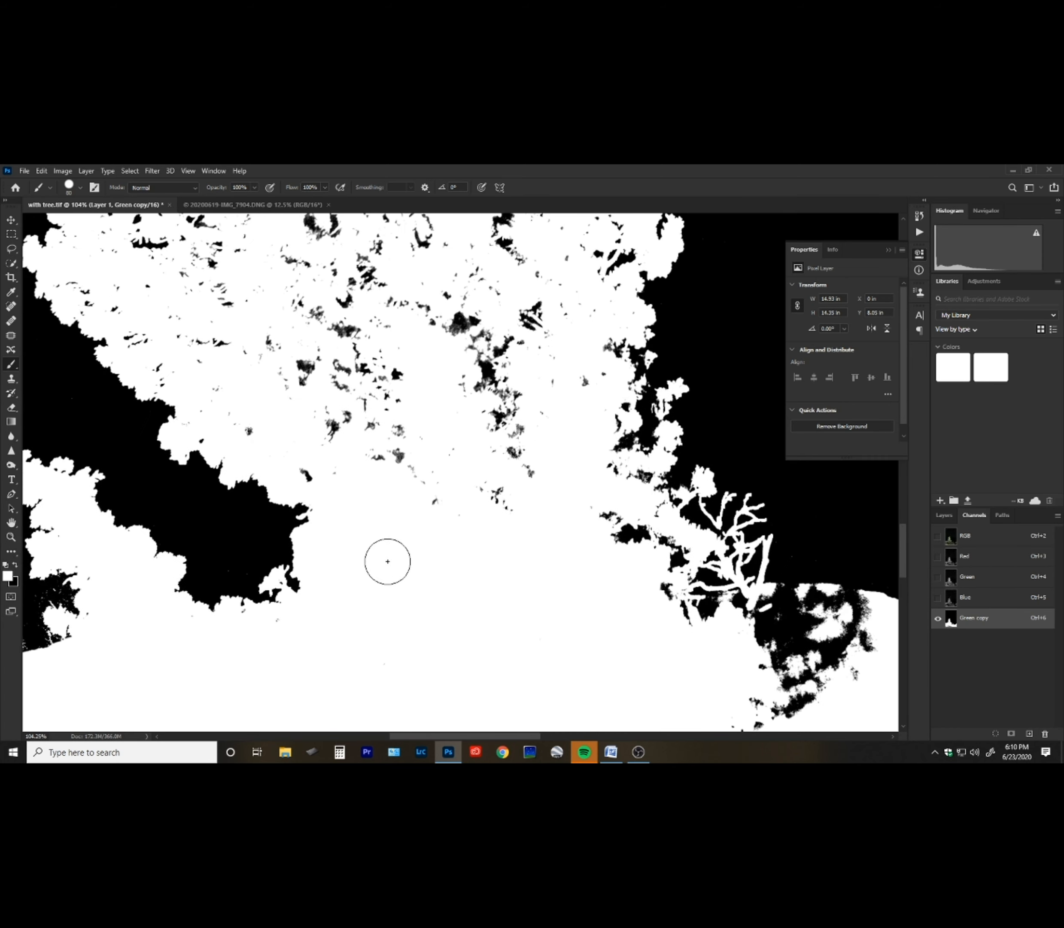
pyautogui.moveTo(420, 635); pyautogui.dragTo(573, 653)
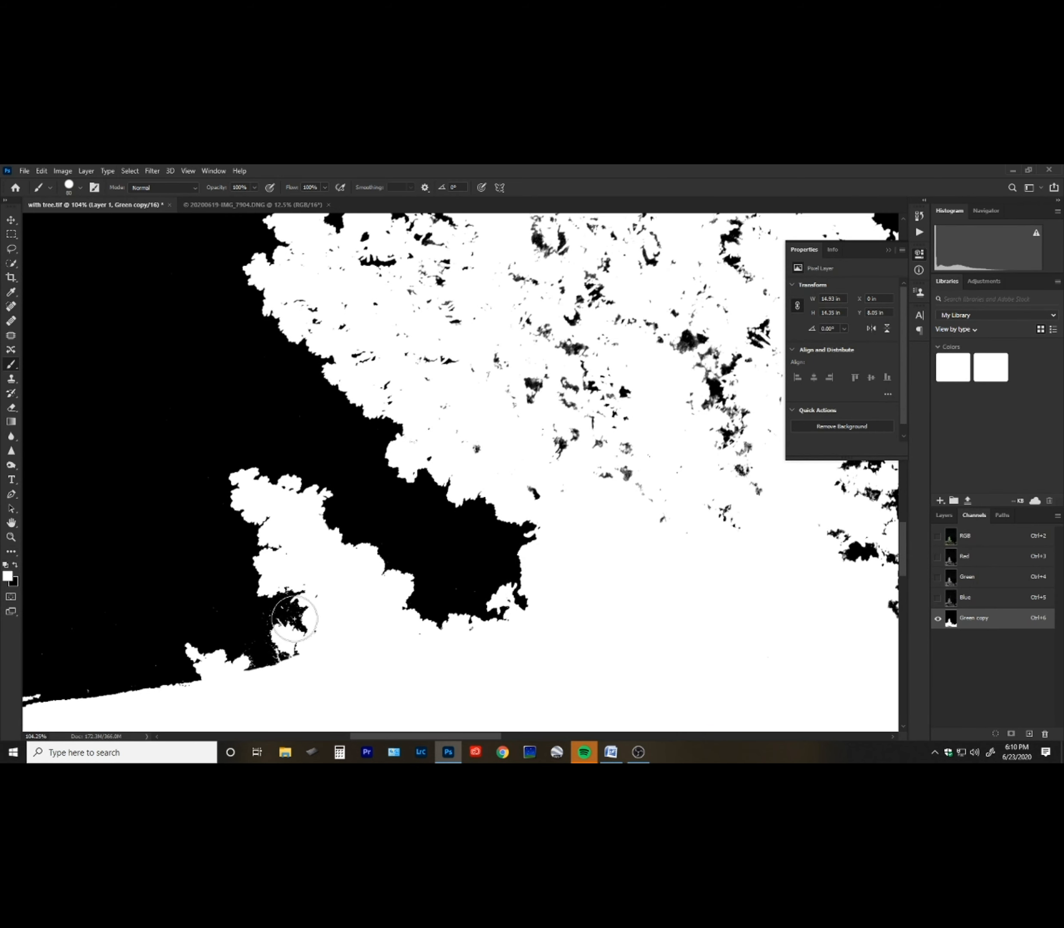
pyautogui.scroll(5, 396, 473)
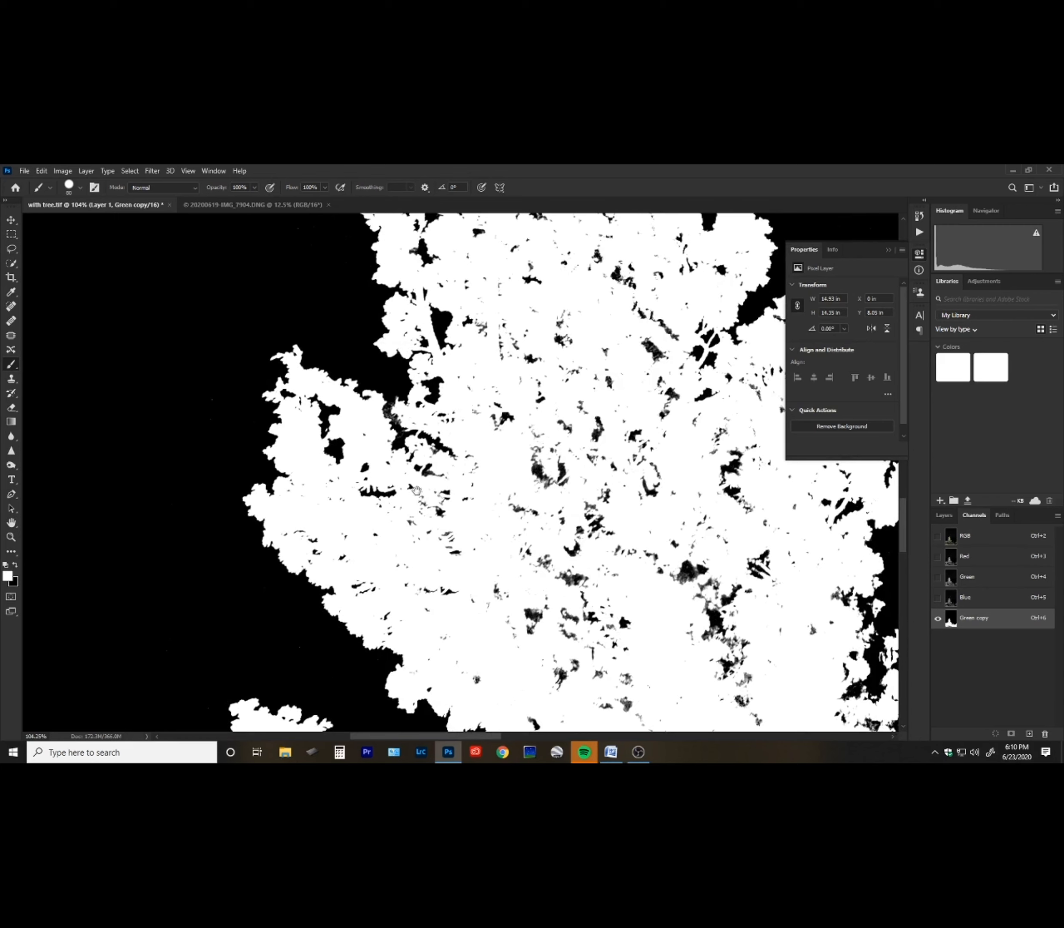
pyautogui.moveTo(388, 488)
pyautogui.mouseDown()
pyautogui.moveTo(456, 480)
pyautogui.moveTo(473, 499)
pyautogui.moveTo(425, 530)
pyautogui.moveTo(464, 556)
pyautogui.moveTo(448, 601)
pyautogui.moveTo(548, 508)
pyautogui.moveTo(562, 621)
pyautogui.moveTo(587, 590)
pyautogui.moveTo(556, 529)
pyautogui.moveTo(631, 624)
pyautogui.moveTo(563, 674)
pyautogui.moveTo(607, 645)
pyautogui.moveTo(608, 627)
pyautogui.moveTo(608, 686)
pyautogui.moveTo(642, 686)
pyautogui.mouseUp()
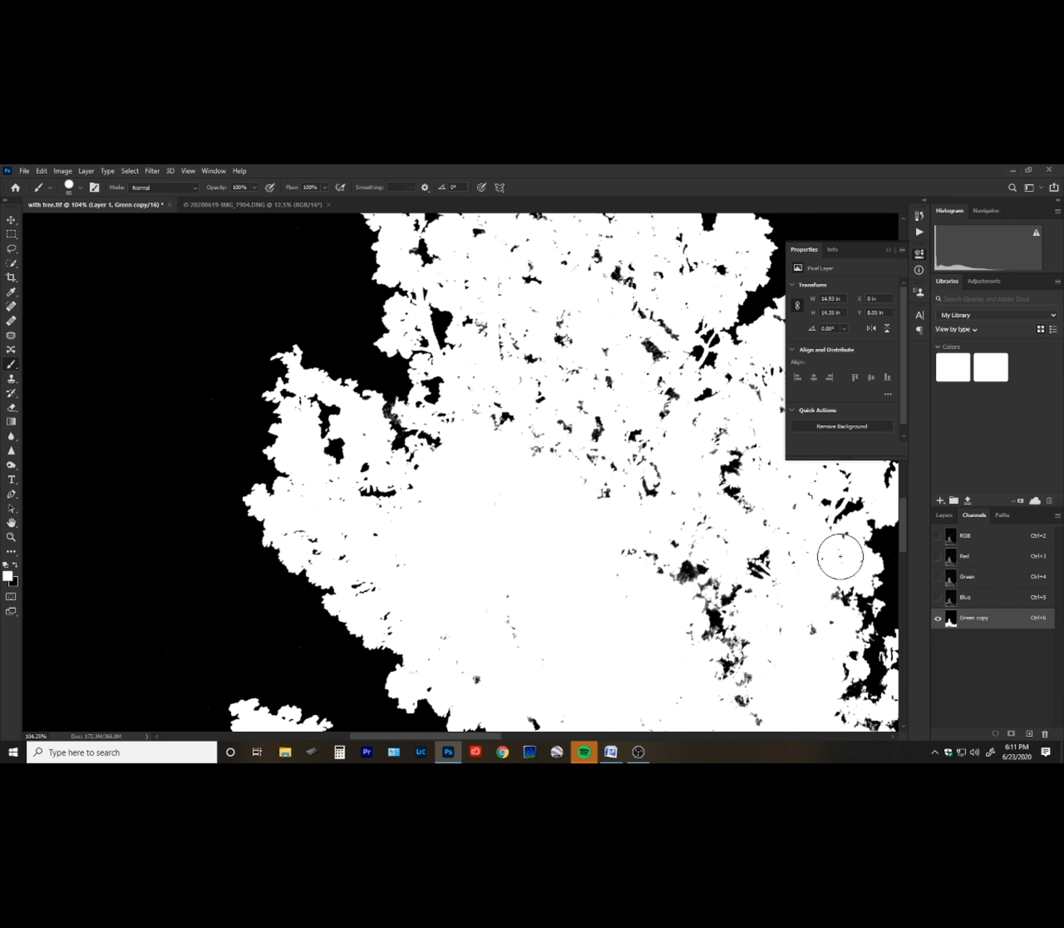
# Toggle the RGB composite on and off to compare the mask against the colour image, then return to Green copy.
pyautogui.press('x')
pyautogui.click(938, 536)
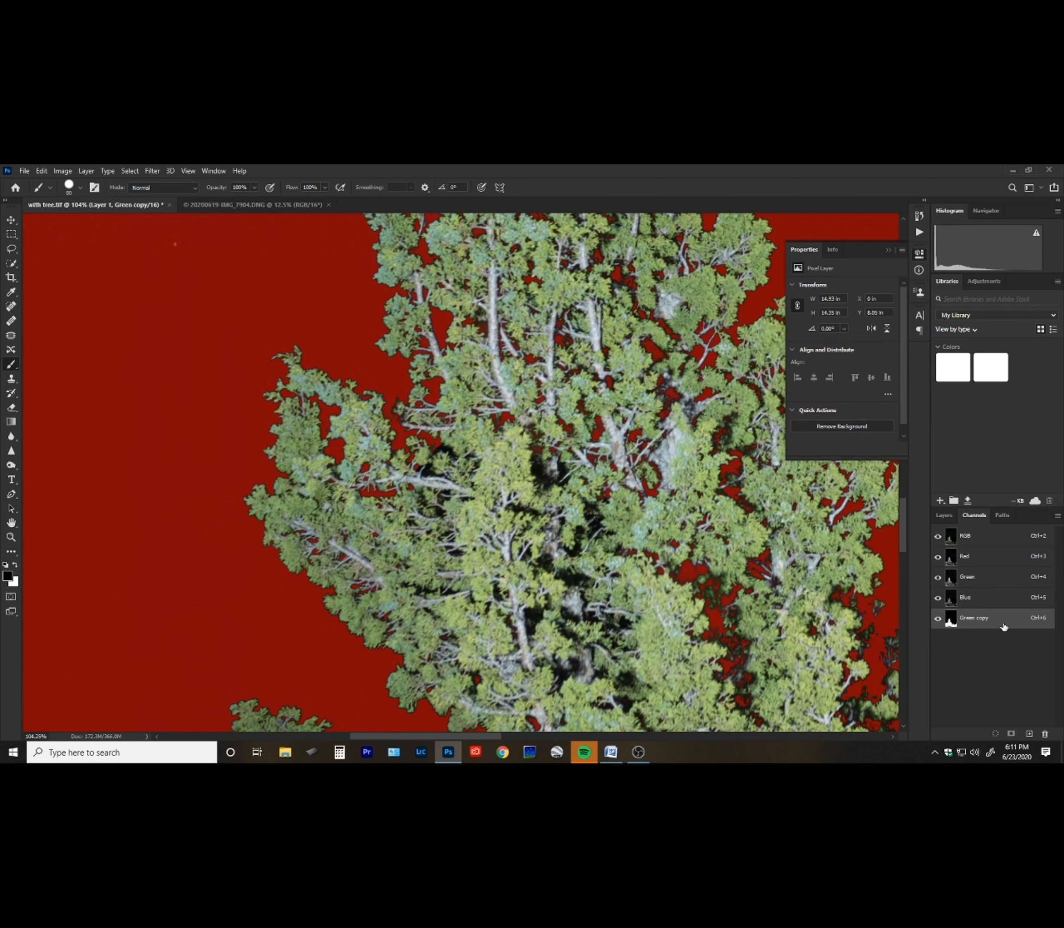
pyautogui.click(992, 539)
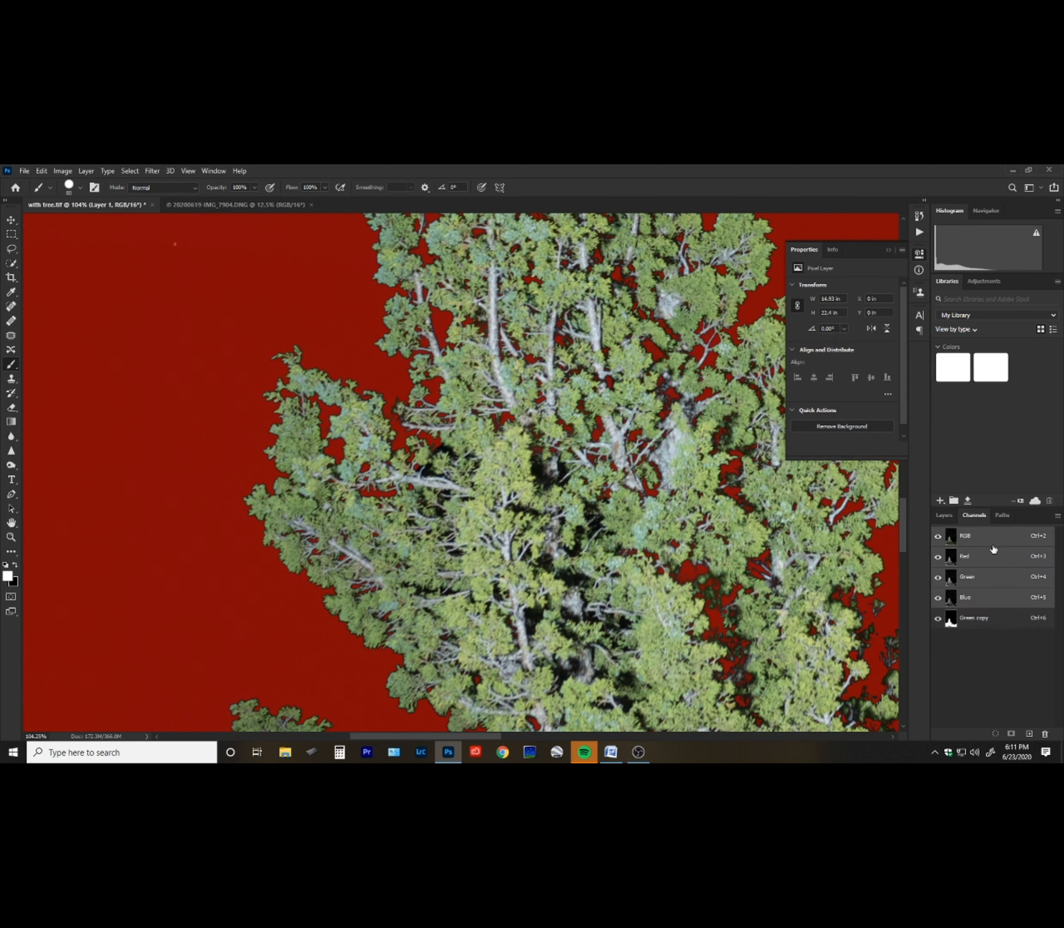
pyautogui.click(995, 555)
pyautogui.click(997, 581)
pyautogui.click(998, 603)
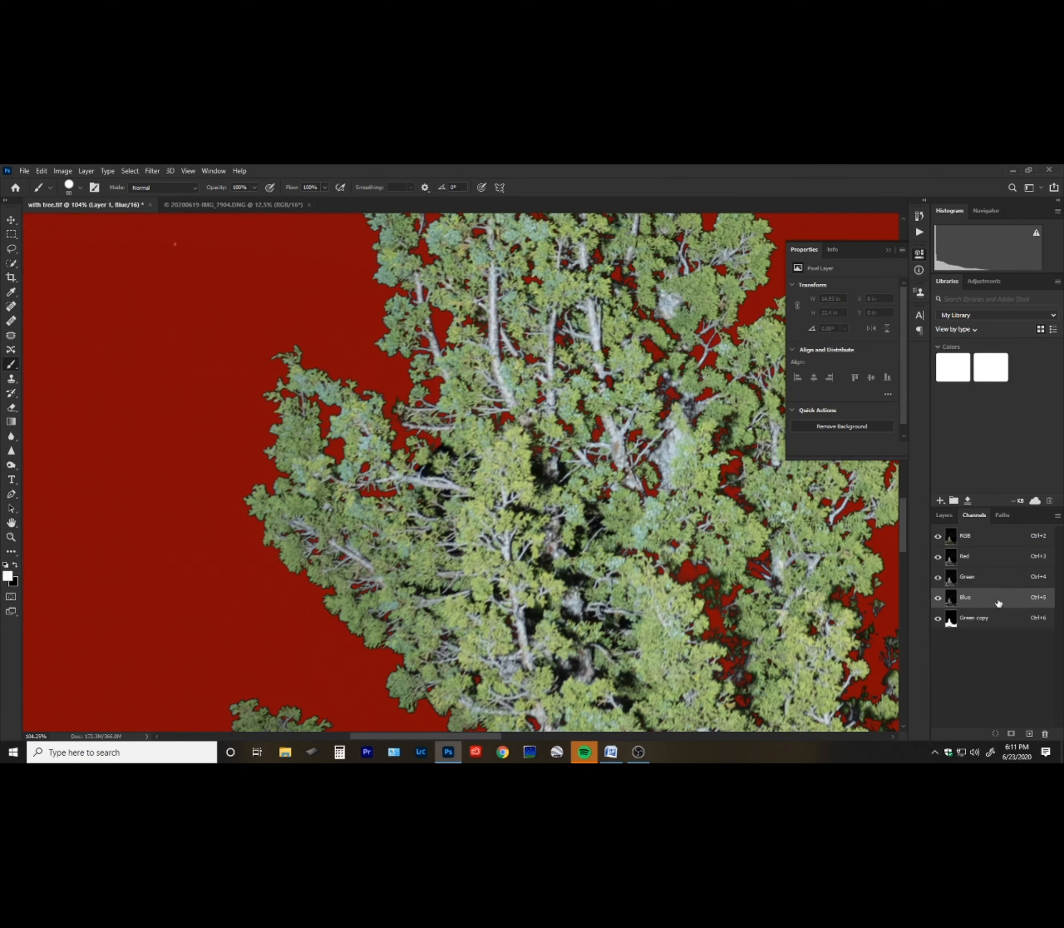
pyautogui.click(969, 539)
pyautogui.click(939, 537)
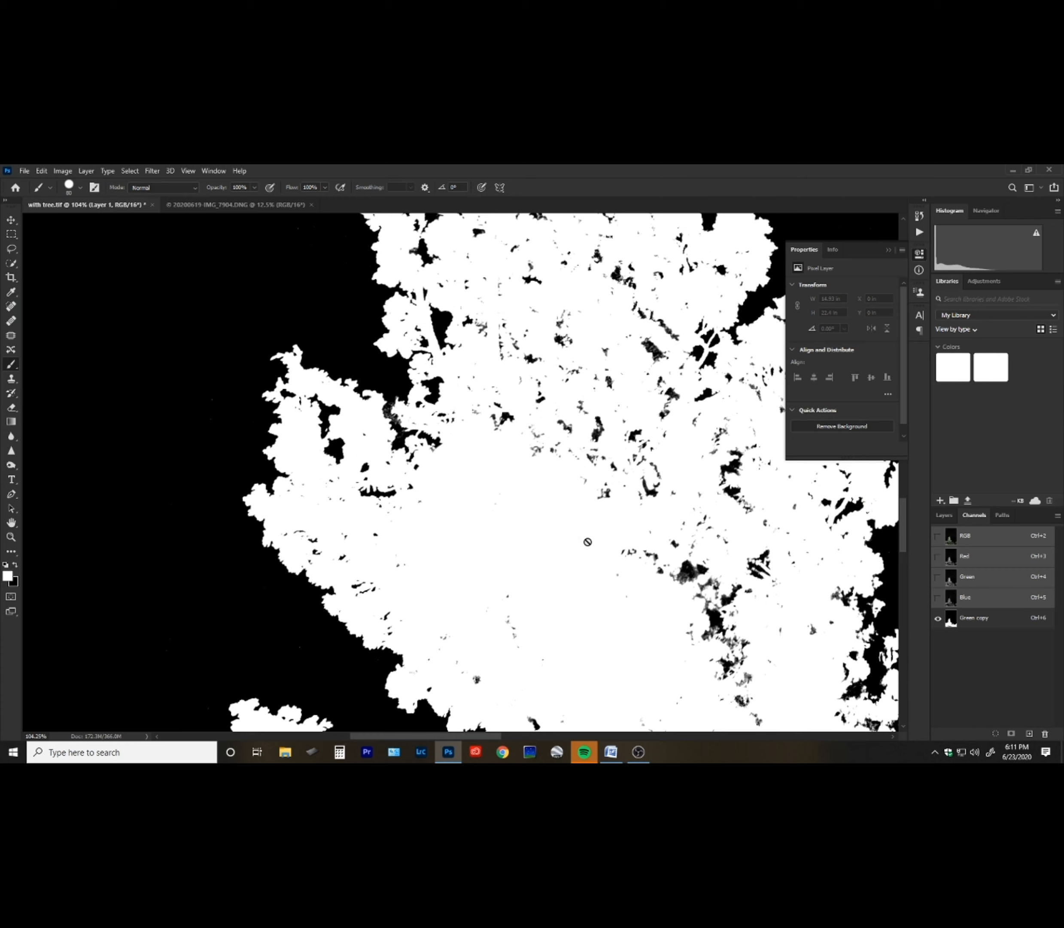
pyautogui.click(996, 615)
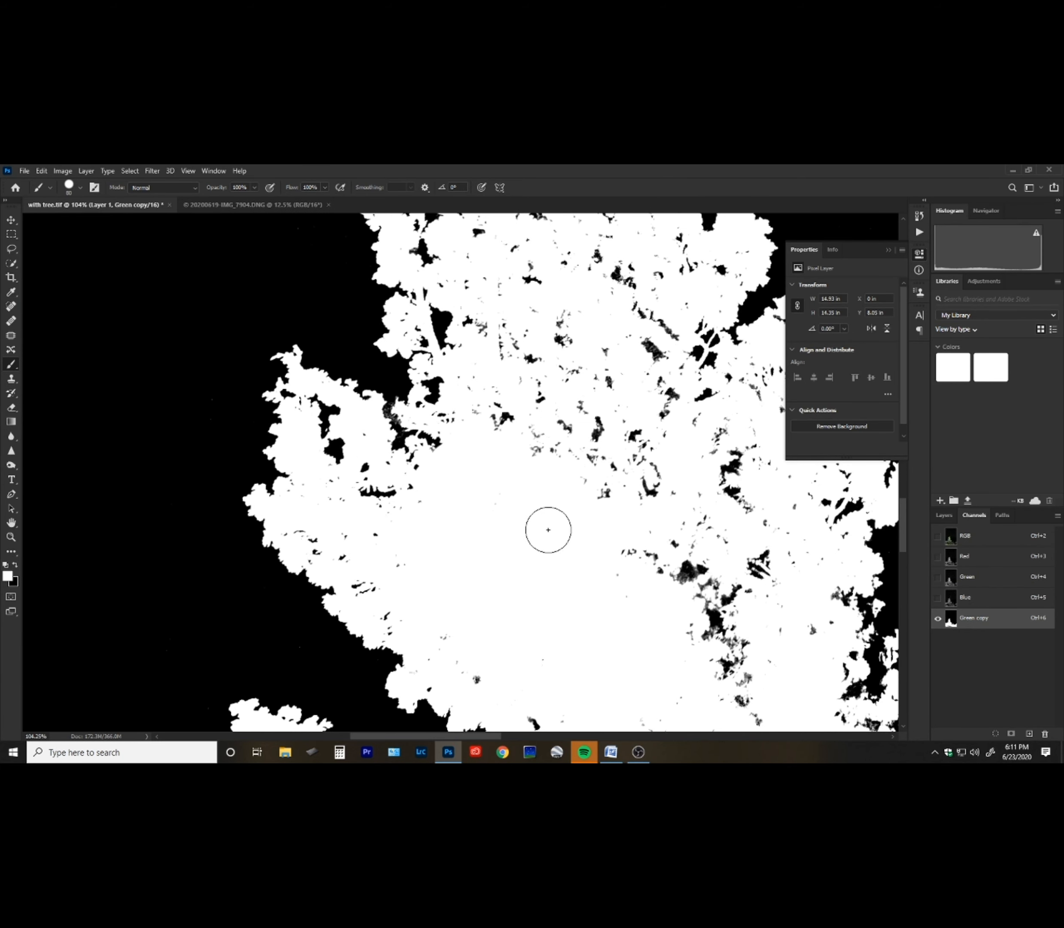
# Paint white over the remaining dark gaps inside the tree canopy, checking against the colour image.
pyautogui.moveTo(548, 527); pyautogui.dragTo(497, 655)
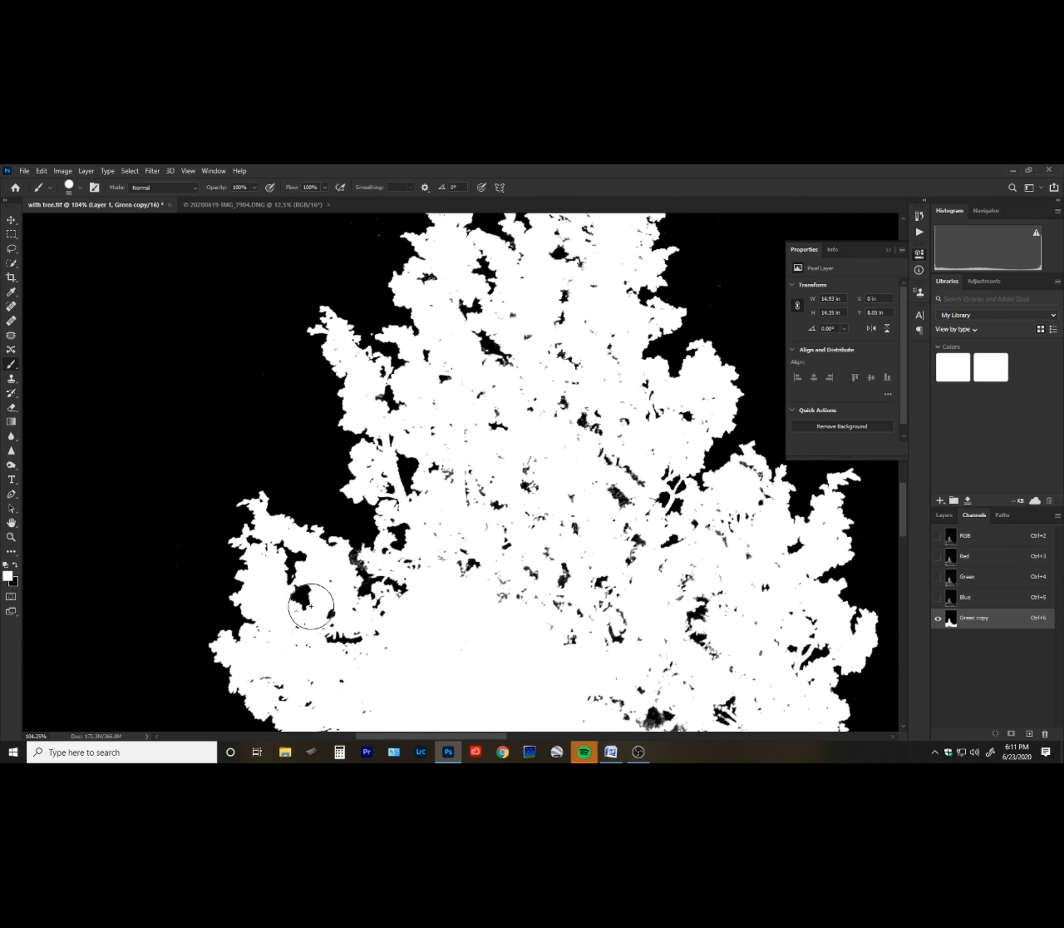
pyautogui.moveTo(518, 591)
pyautogui.mouseDown()
pyautogui.moveTo(511, 522)
pyautogui.moveTo(468, 490)
pyautogui.moveTo(456, 496)
pyautogui.moveTo(506, 372)
pyautogui.moveTo(545, 425)
pyautogui.moveTo(594, 454)
pyautogui.moveTo(620, 490)
pyautogui.moveTo(528, 555)
pyautogui.moveTo(615, 607)
pyautogui.moveTo(608, 631)
pyautogui.moveTo(488, 574)
pyautogui.mouseUp()
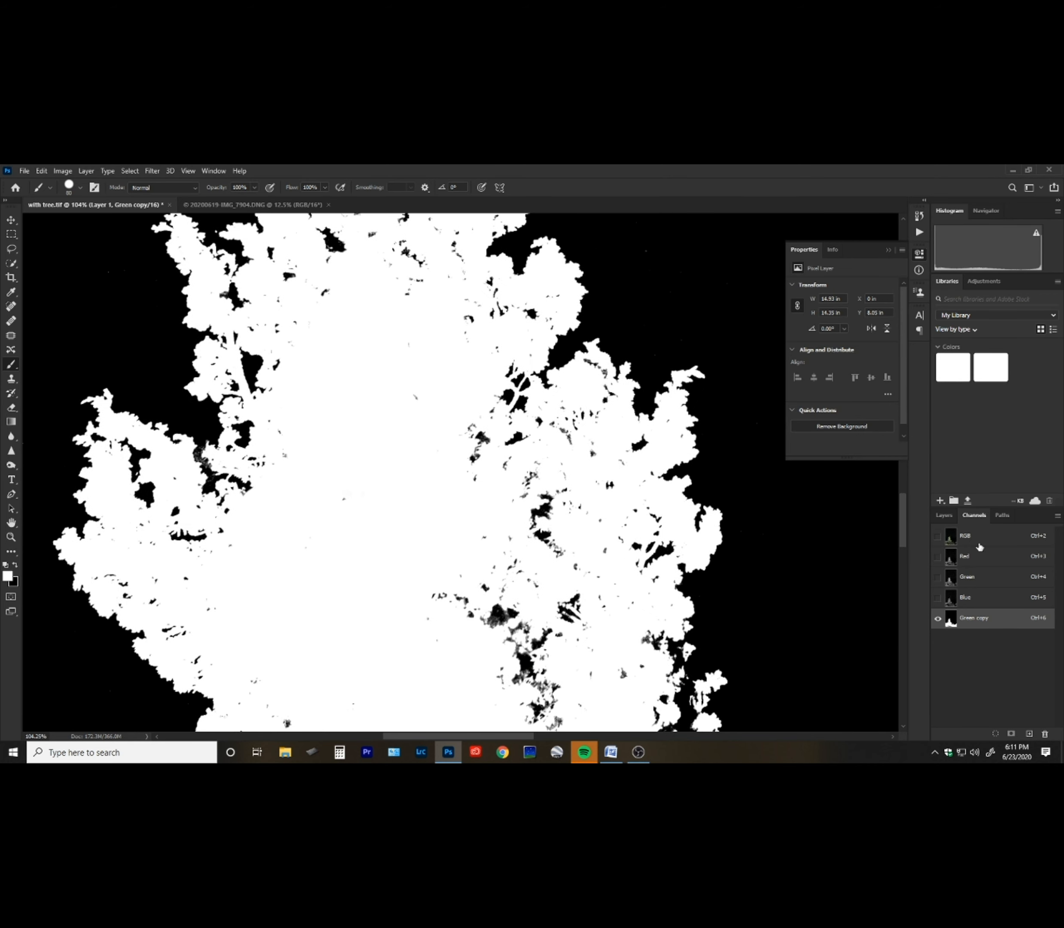
pyautogui.click(980, 545)
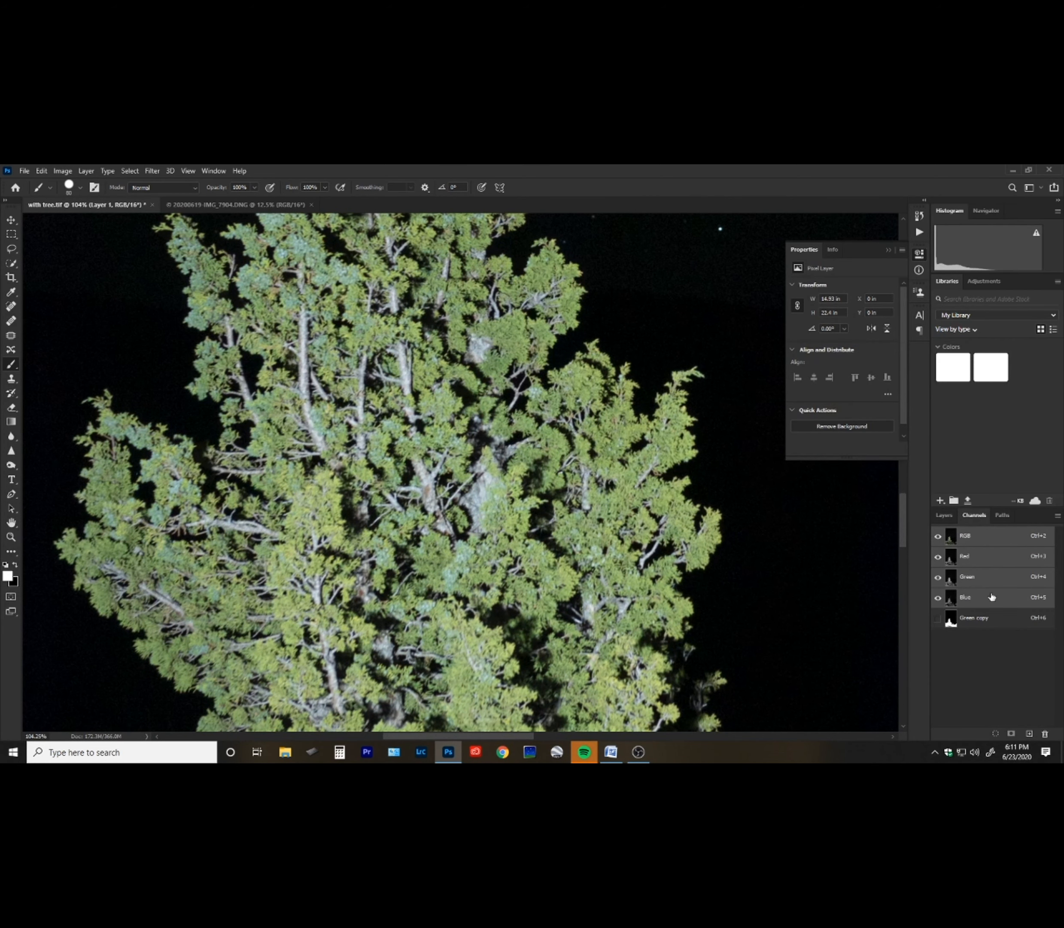
pyautogui.click(992, 619)
pyautogui.moveTo(452, 610)
pyautogui.mouseDown()
pyautogui.moveTo(520, 633)
pyautogui.moveTo(548, 678)
pyautogui.moveTo(504, 697)
pyautogui.moveTo(560, 720)
pyautogui.moveTo(564, 620)
pyautogui.moveTo(540, 572)
pyautogui.moveTo(542, 517)
pyautogui.moveTo(453, 438)
pyautogui.moveTo(471, 447)
pyautogui.moveTo(555, 573)
pyautogui.moveTo(487, 556)
pyautogui.moveTo(523, 522)
pyautogui.mouseUp()
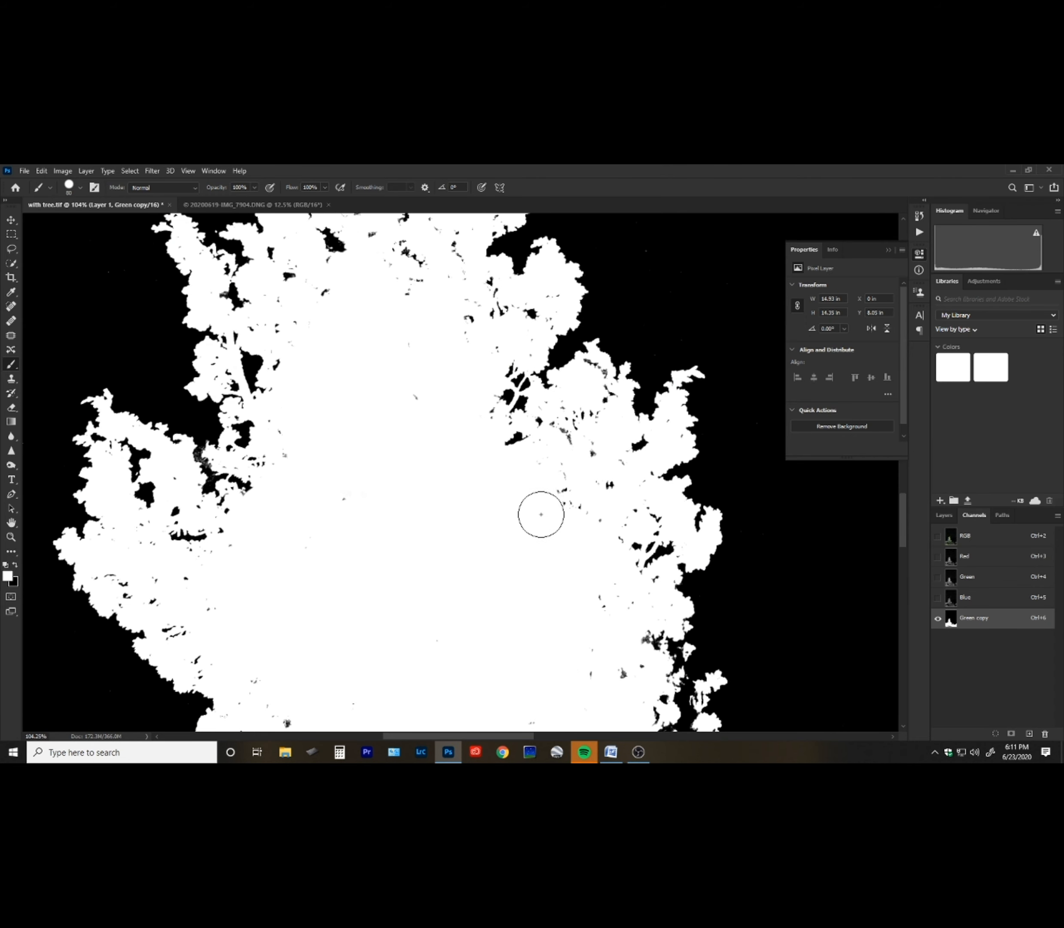
pyautogui.moveTo(395, 636); pyautogui.dragTo(422, 438)
pyautogui.moveTo(292, 552)
pyautogui.mouseDown()
pyautogui.moveTo(383, 610)
pyautogui.moveTo(523, 617)
pyautogui.moveTo(579, 586)
pyautogui.moveTo(540, 563)
pyautogui.moveTo(580, 635)
pyautogui.moveTo(516, 661)
pyautogui.moveTo(464, 523)
pyautogui.mouseUp()
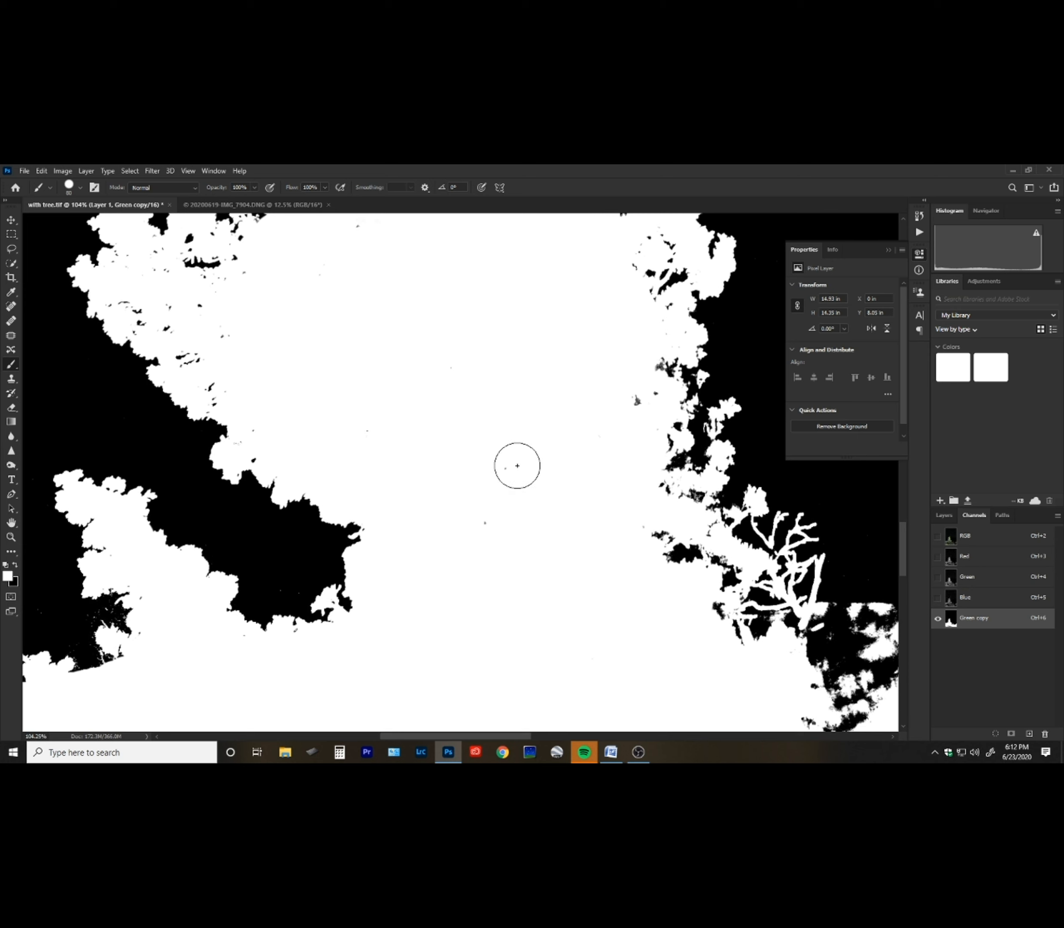
pyautogui.moveTo(554, 584); pyautogui.dragTo(456, 474)
pyautogui.moveTo(518, 566); pyautogui.dragTo(449, 463)
pyautogui.moveTo(491, 545); pyautogui.dragTo(448, 491)
pyautogui.moveTo(489, 576); pyautogui.dragTo(380, 531)
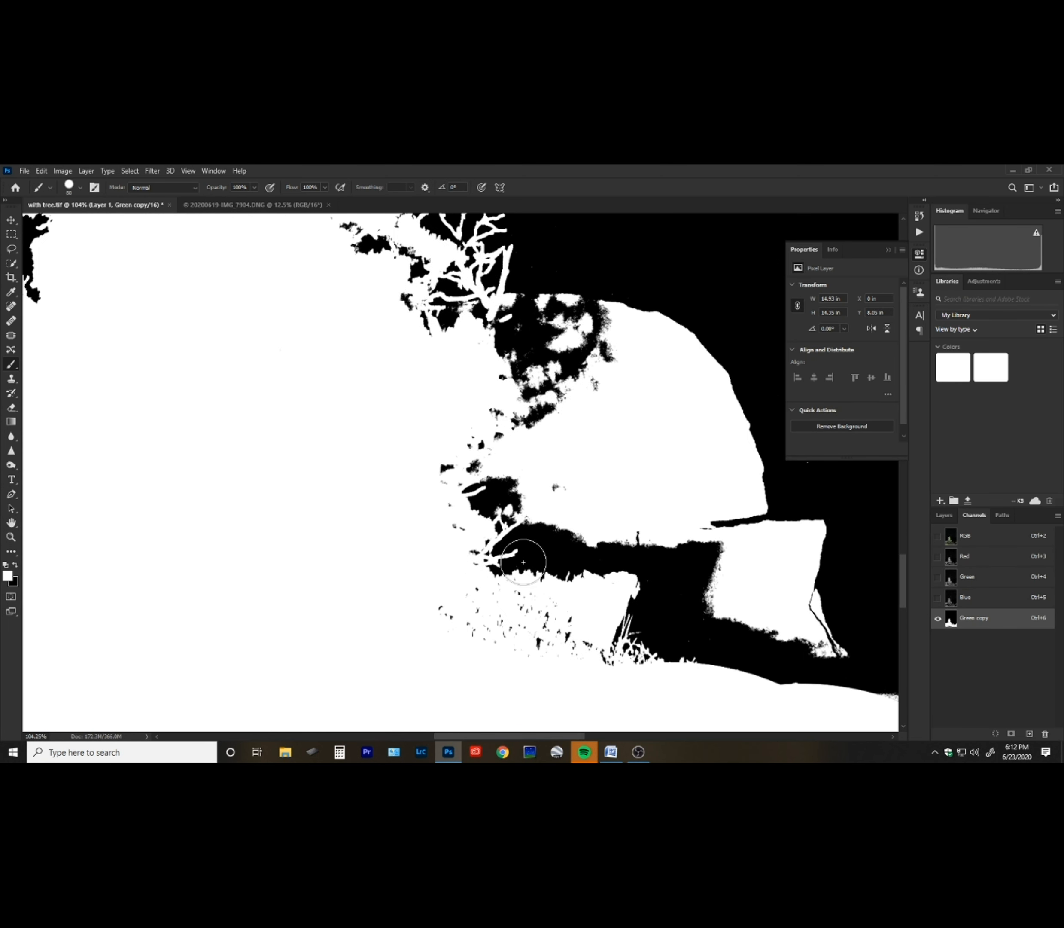
# Paint the shadowed boulder beside the tree and the ground below it solid white.
pyautogui.click(999, 546)
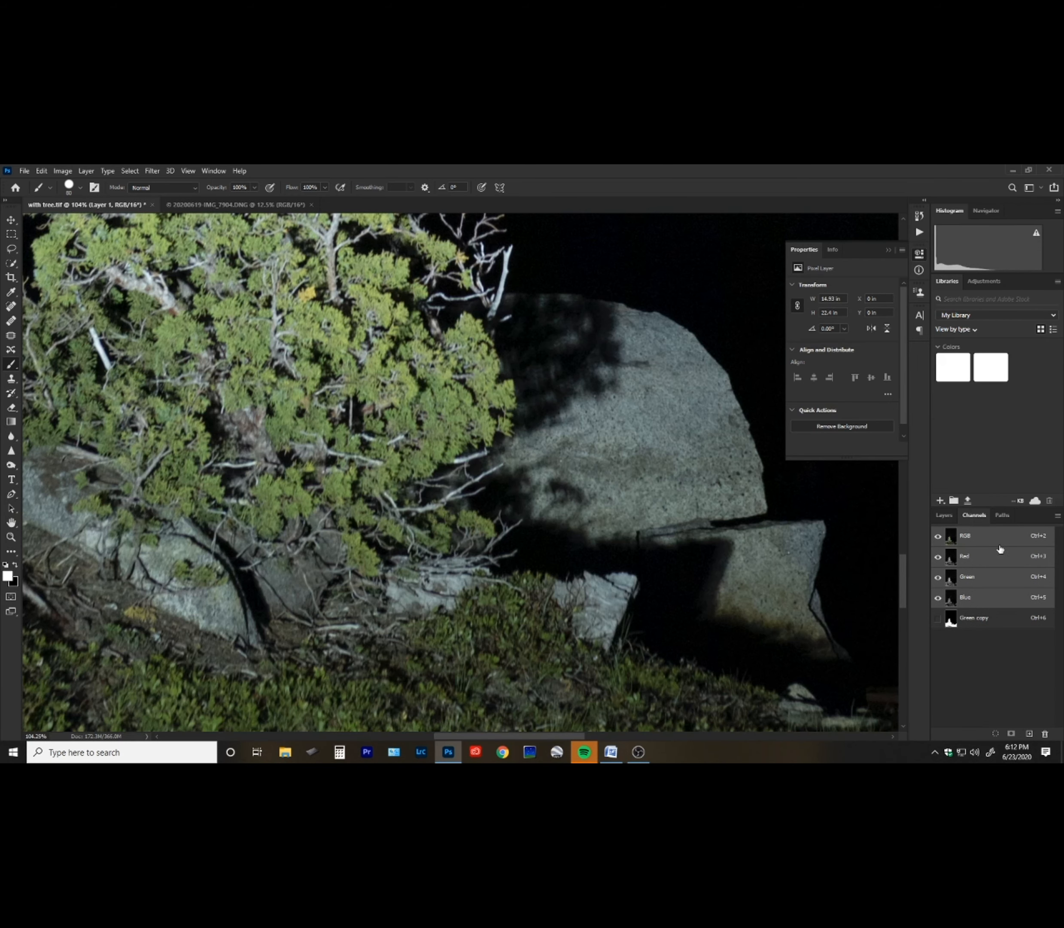
pyautogui.click(987, 622)
pyautogui.moveTo(493, 483)
pyautogui.mouseDown()
pyautogui.moveTo(424, 484)
pyautogui.moveTo(472, 465)
pyautogui.moveTo(485, 441)
pyautogui.moveTo(517, 523)
pyautogui.moveTo(435, 629)
pyautogui.moveTo(552, 528)
pyautogui.moveTo(513, 585)
pyautogui.moveTo(502, 652)
pyautogui.moveTo(593, 565)
pyautogui.moveTo(574, 634)
pyautogui.moveTo(627, 555)
pyautogui.moveTo(625, 658)
pyautogui.moveTo(653, 555)
pyautogui.moveTo(623, 535)
pyautogui.moveTo(671, 572)
pyautogui.moveTo(724, 559)
pyautogui.moveTo(669, 626)
pyautogui.moveTo(743, 680)
pyautogui.moveTo(761, 661)
pyautogui.mouseUp()
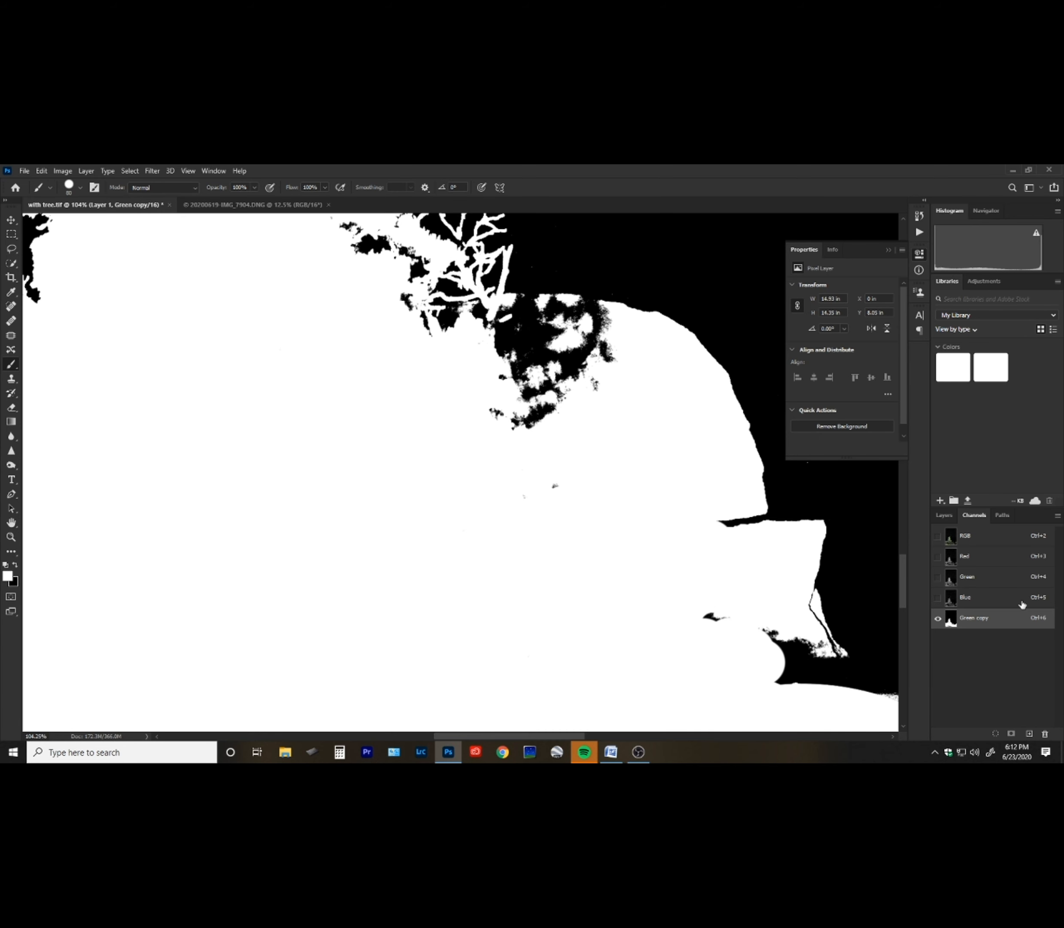
pyautogui.click(1001, 536)
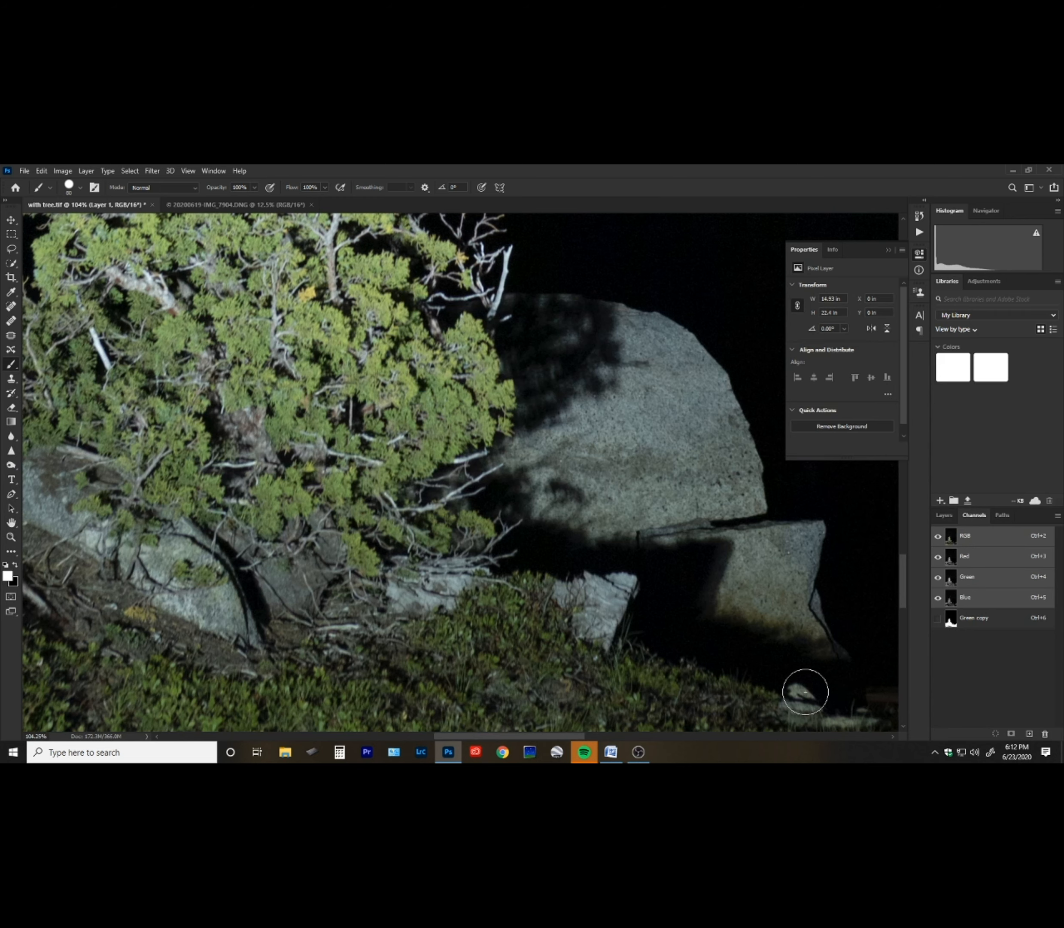
pyautogui.click(984, 619)
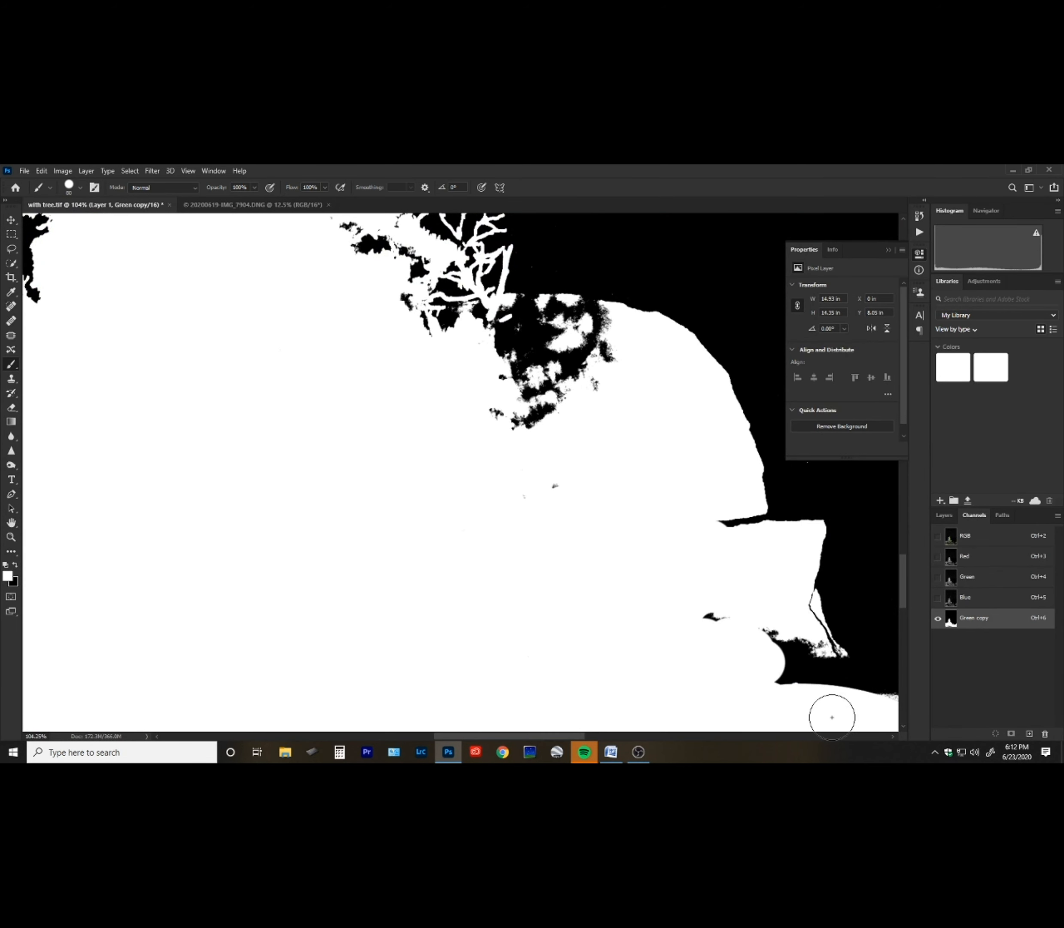
pyautogui.moveTo(725, 624)
pyautogui.mouseDown()
pyautogui.moveTo(746, 653)
pyautogui.moveTo(775, 646)
pyautogui.moveTo(793, 665)
pyautogui.moveTo(792, 654)
pyautogui.moveTo(807, 694)
pyautogui.moveTo(837, 703)
pyautogui.moveTo(795, 704)
pyautogui.moveTo(864, 718)
pyautogui.mouseUp()
# Paint white over the dark patch where the tree's branches meet the boulder.
pyautogui.moveTo(532, 498)
pyautogui.mouseDown()
pyautogui.moveTo(588, 490)
pyautogui.moveTo(641, 643)
pyautogui.mouseUp()
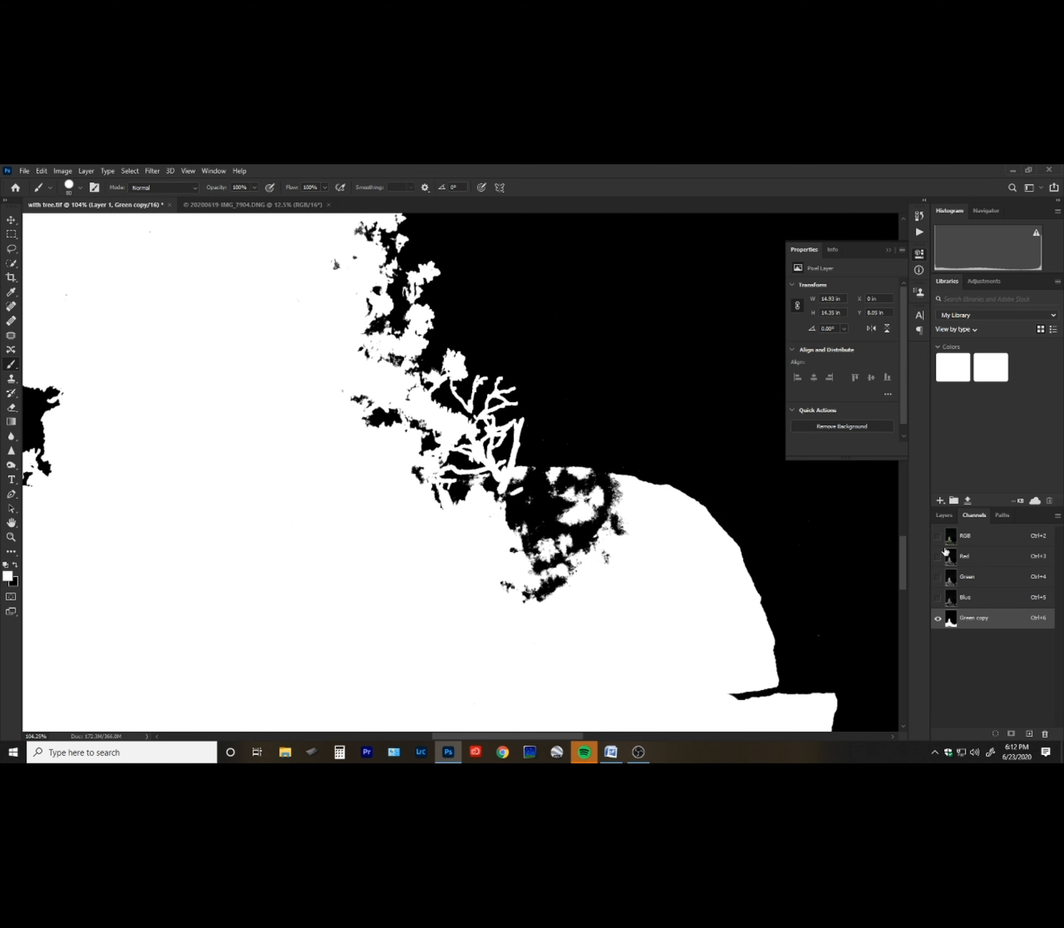
pyautogui.click(981, 535)
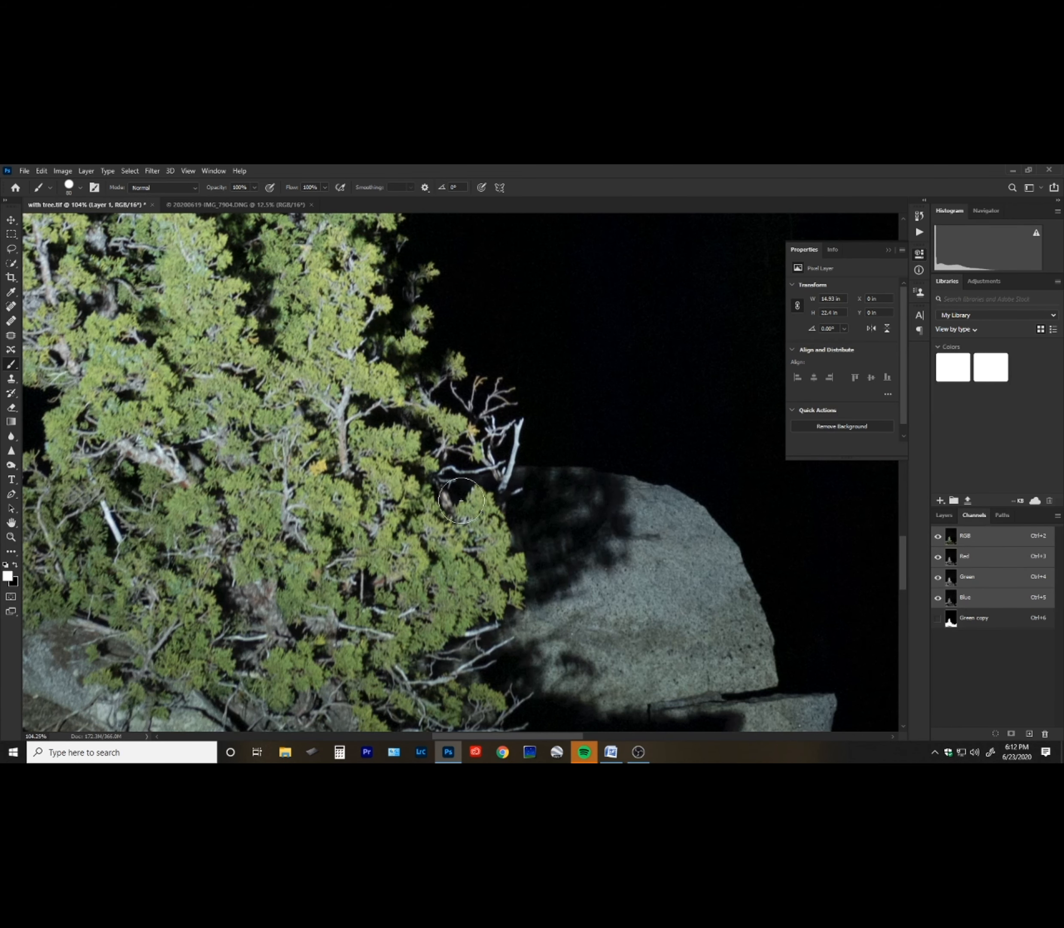
pyautogui.click(989, 622)
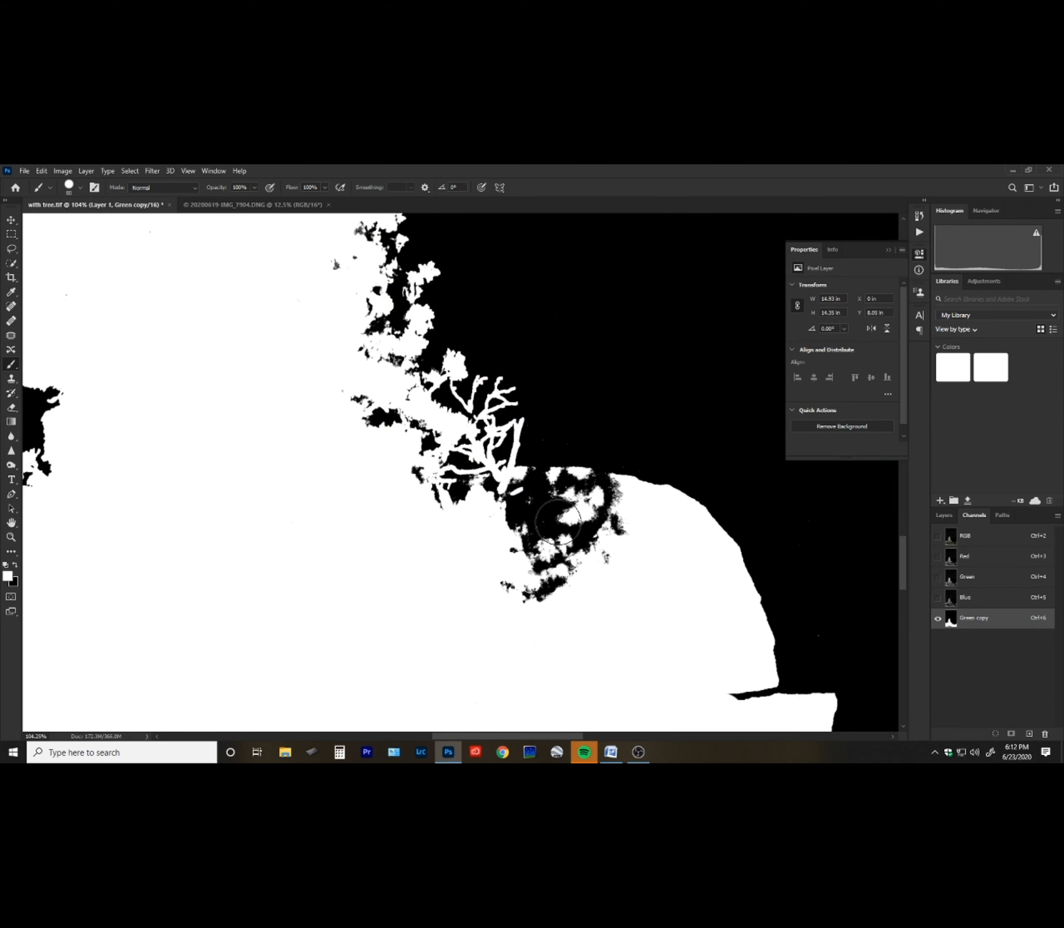
pyautogui.moveTo(598, 526)
pyautogui.mouseDown()
pyautogui.moveTo(459, 503)
pyautogui.moveTo(554, 493)
pyautogui.moveTo(528, 491)
pyautogui.moveTo(612, 501)
pyautogui.moveTo(513, 597)
pyautogui.moveTo(566, 600)
pyautogui.mouseUp()
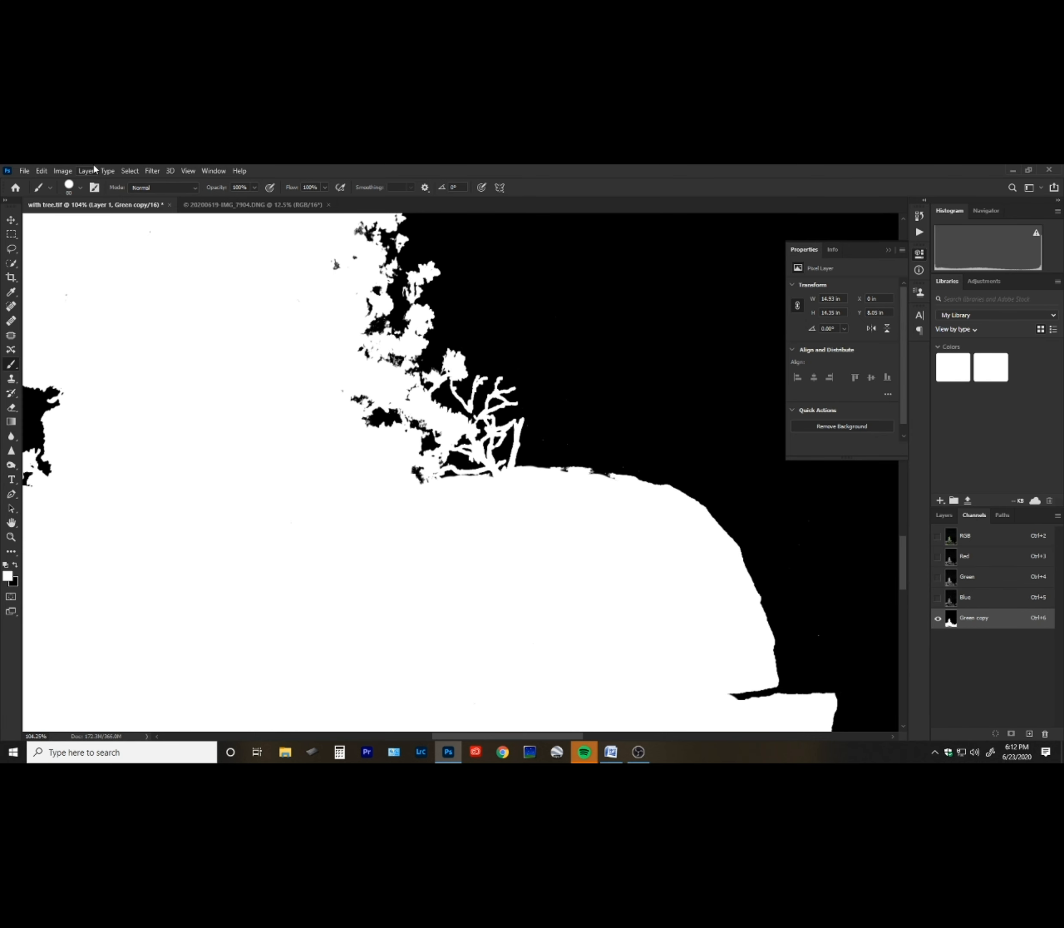
# Switch the brush to Overlay mode and brighten the ground and rock edges along the horizon with white.
pyautogui.click(193, 188)
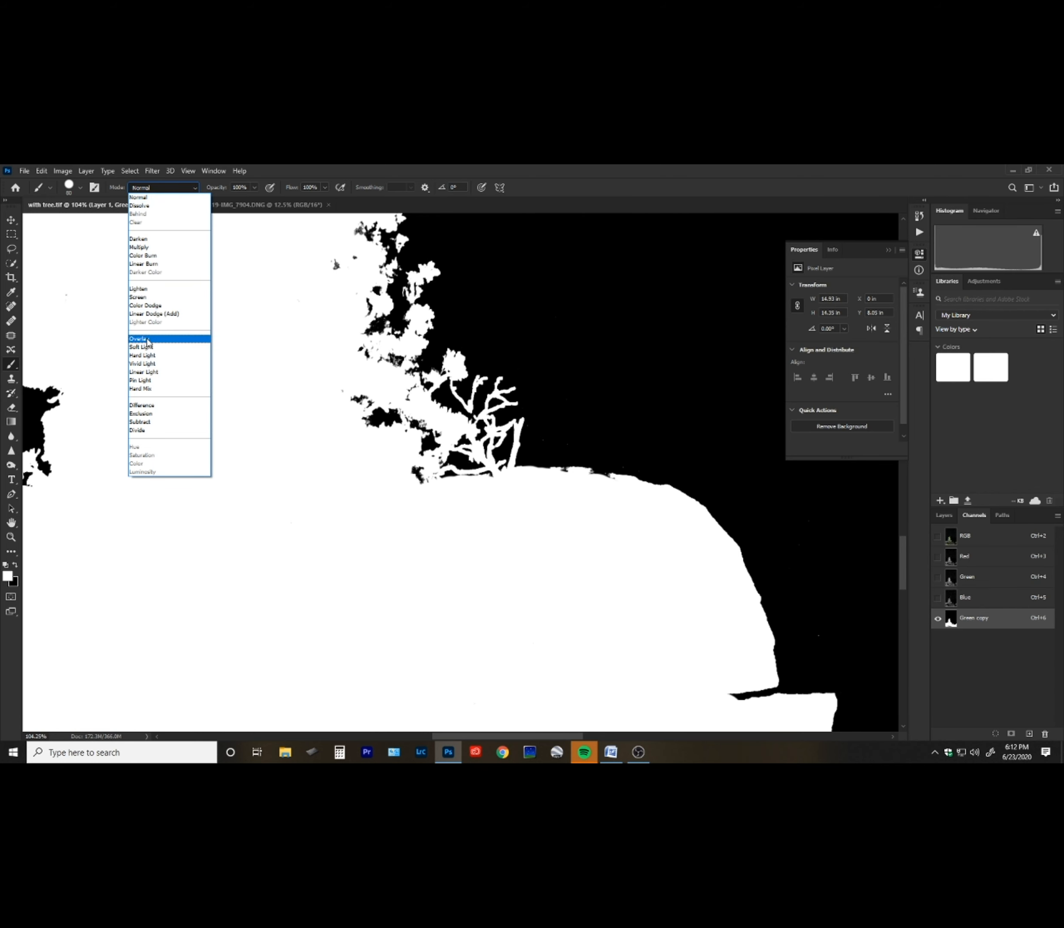
pyautogui.click(148, 339)
pyautogui.moveTo(669, 488)
pyautogui.mouseDown()
pyautogui.moveTo(589, 463)
pyautogui.moveTo(537, 470)
pyautogui.mouseUp()
pyautogui.moveTo(745, 592)
pyautogui.mouseDown()
pyautogui.moveTo(786, 677)
pyautogui.moveTo(821, 717)
pyautogui.mouseUp()
pyautogui.moveTo(470, 589); pyautogui.dragTo(598, 584)
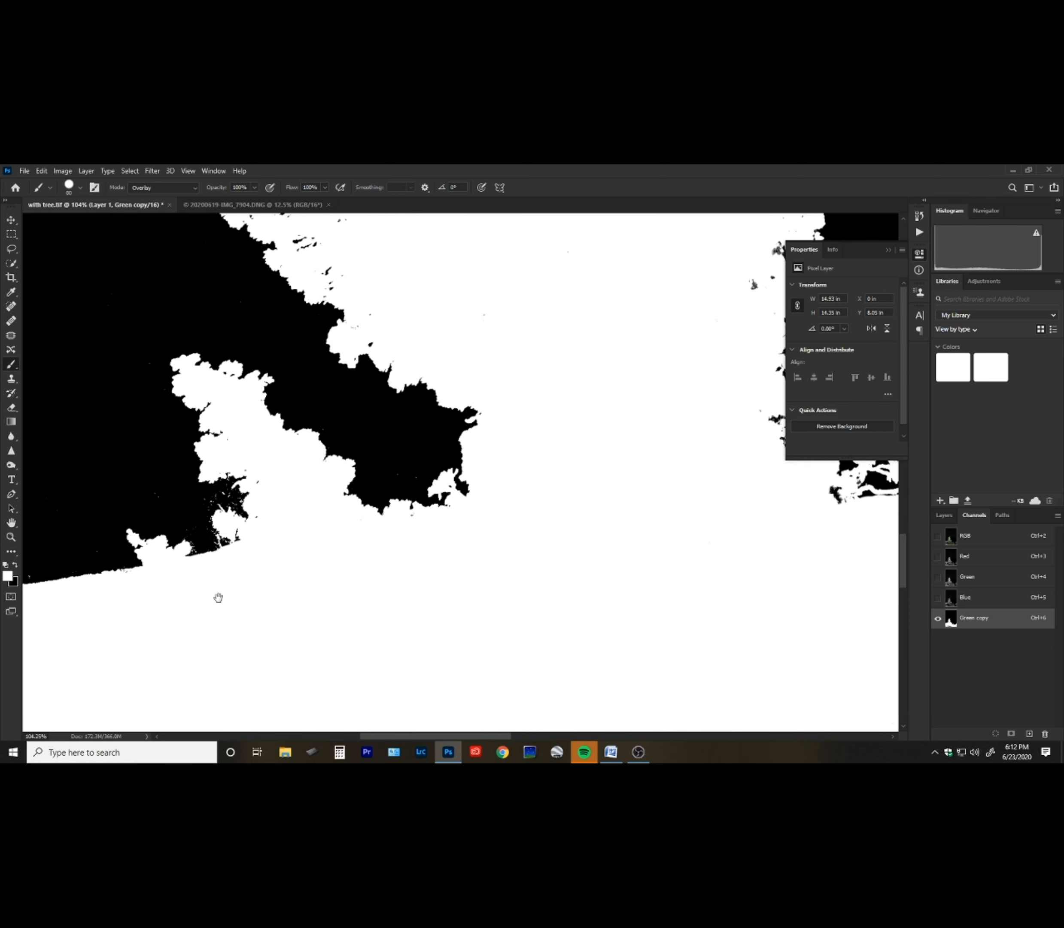
pyautogui.moveTo(218, 596); pyautogui.dragTo(444, 527)
pyautogui.moveTo(64, 588); pyautogui.dragTo(446, 590)
pyautogui.moveTo(804, 473); pyautogui.dragTo(462, 619)
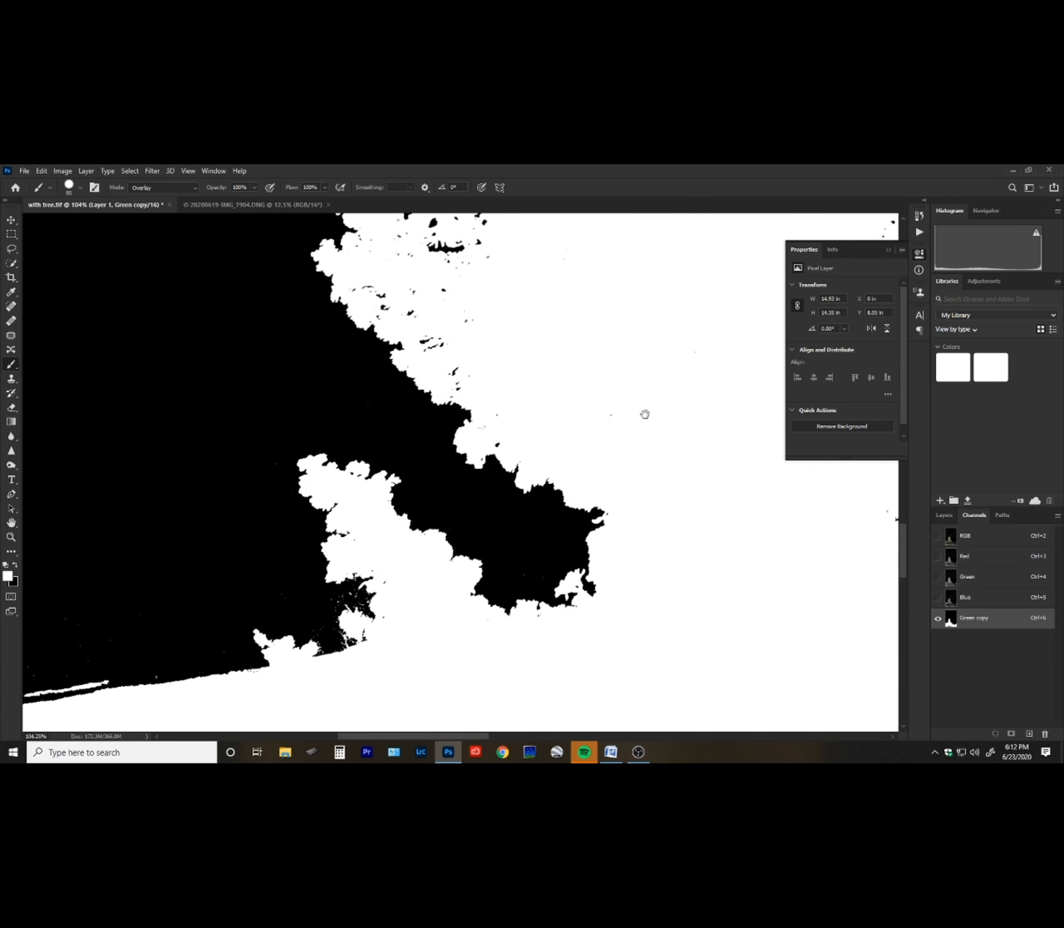
pyautogui.moveTo(644, 415); pyautogui.dragTo(446, 610)
# Set the brush back to Normal, enlarge it, and paint the grey foreground at the bottom of the image solid white.
pyautogui.press('z')
pyautogui.moveTo(544, 382); pyautogui.dragTo(496, 510)
pyautogui.scroll(5, 496, 561)
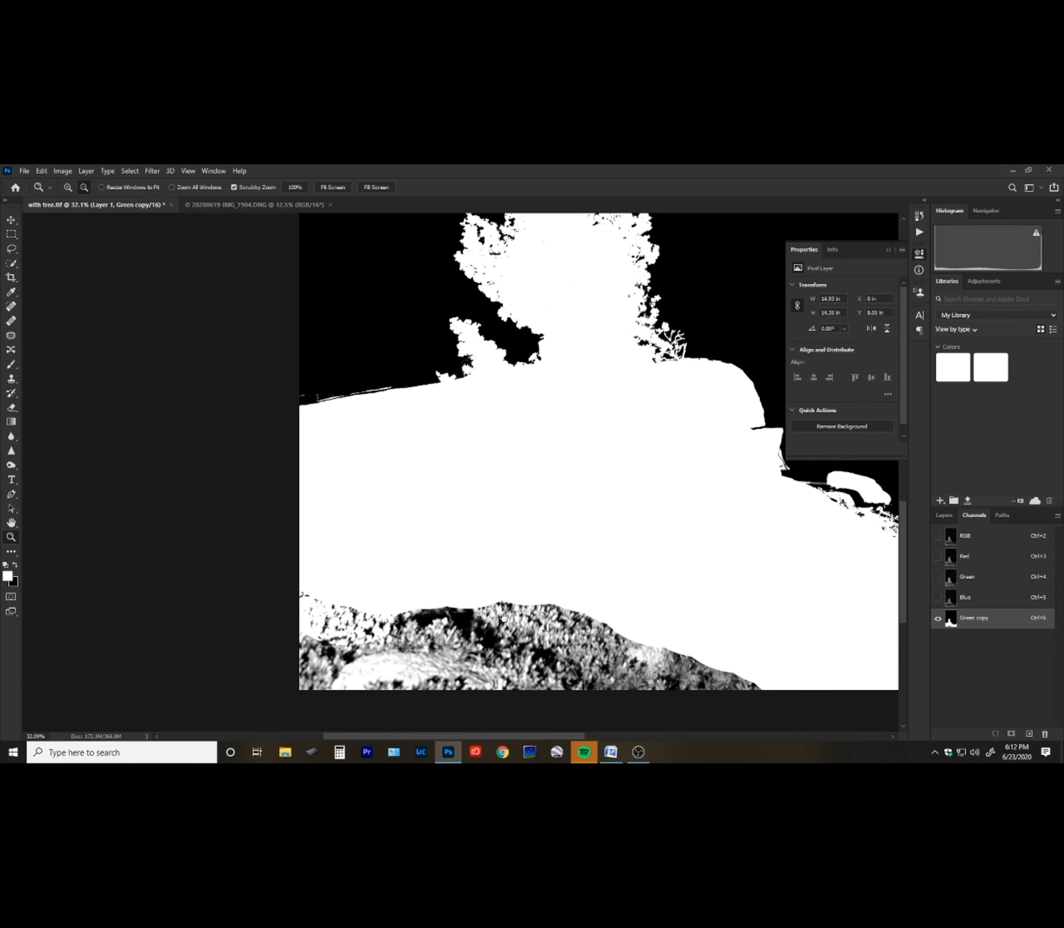
pyautogui.moveTo(453, 559); pyautogui.dragTo(429, 537)
pyautogui.press('b')
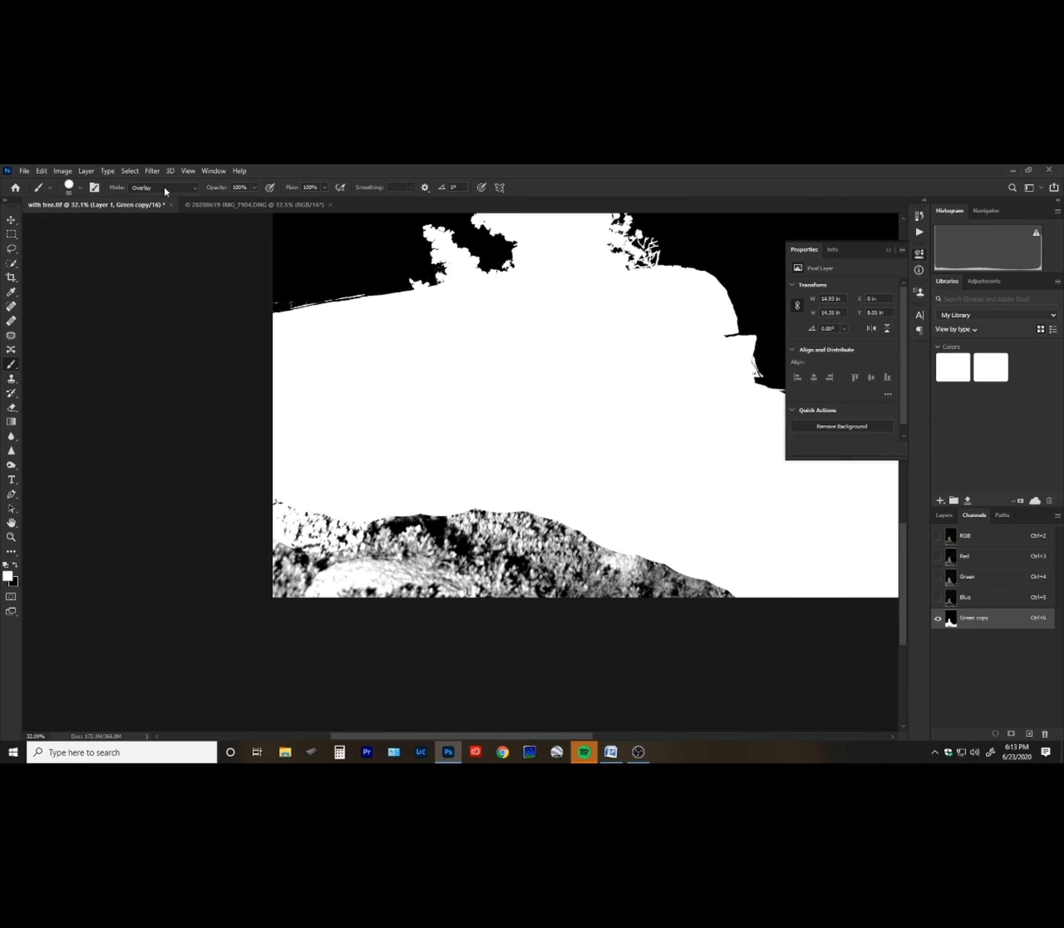
pyautogui.click(192, 195)
pyautogui.click(194, 196)
pyautogui.press(']')
pyautogui.press(']')
pyautogui.press(']')
pyautogui.press(']')
pyautogui.press(']')
pyautogui.press(']')
pyautogui.moveTo(302, 565)
pyautogui.mouseDown()
pyautogui.moveTo(406, 523)
pyautogui.moveTo(401, 611)
pyautogui.moveTo(519, 566)
pyautogui.moveTo(513, 551)
pyautogui.moveTo(736, 592)
pyautogui.moveTo(798, 553)
pyautogui.mouseUp()
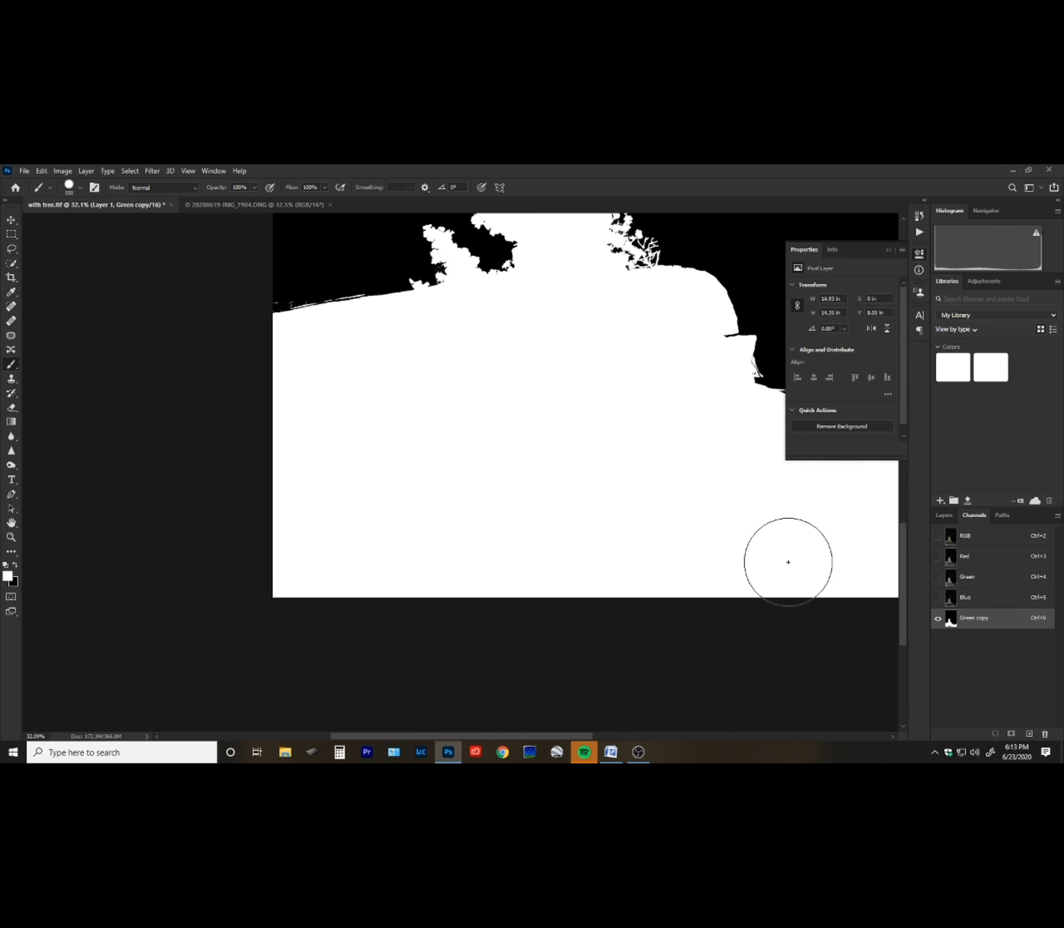
# Zoom into the rocks on the right side of the horizon and compare them with the colour image.
pyautogui.moveTo(579, 538); pyautogui.dragTo(349, 598)
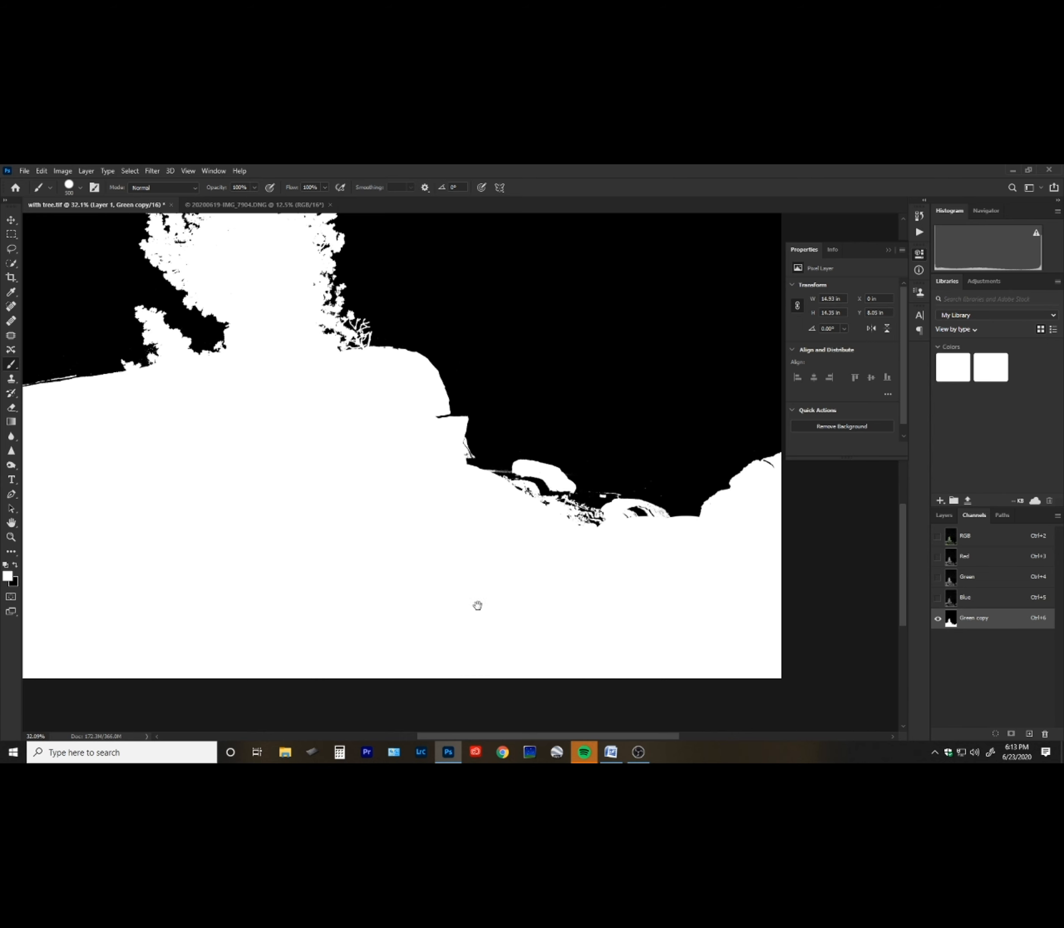
pyautogui.press('z')
pyautogui.moveTo(588, 518); pyautogui.dragTo(665, 441)
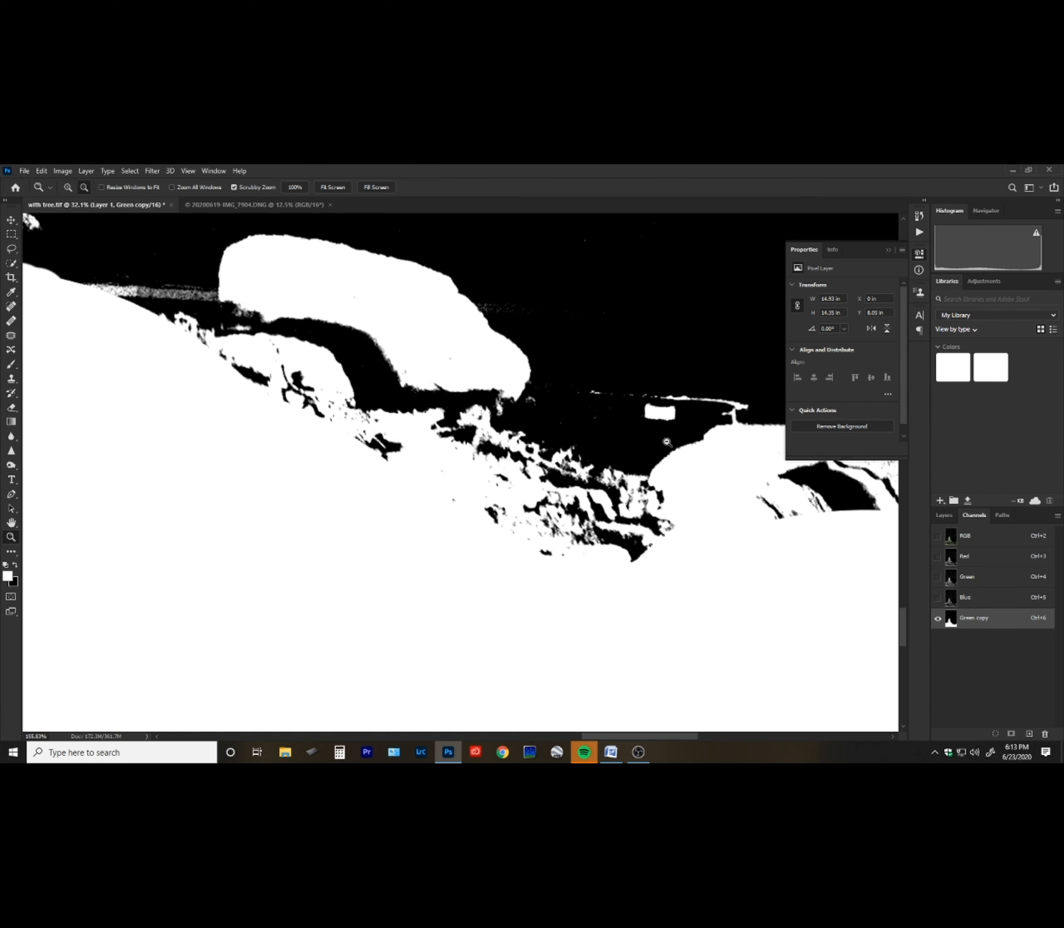
pyautogui.click(991, 542)
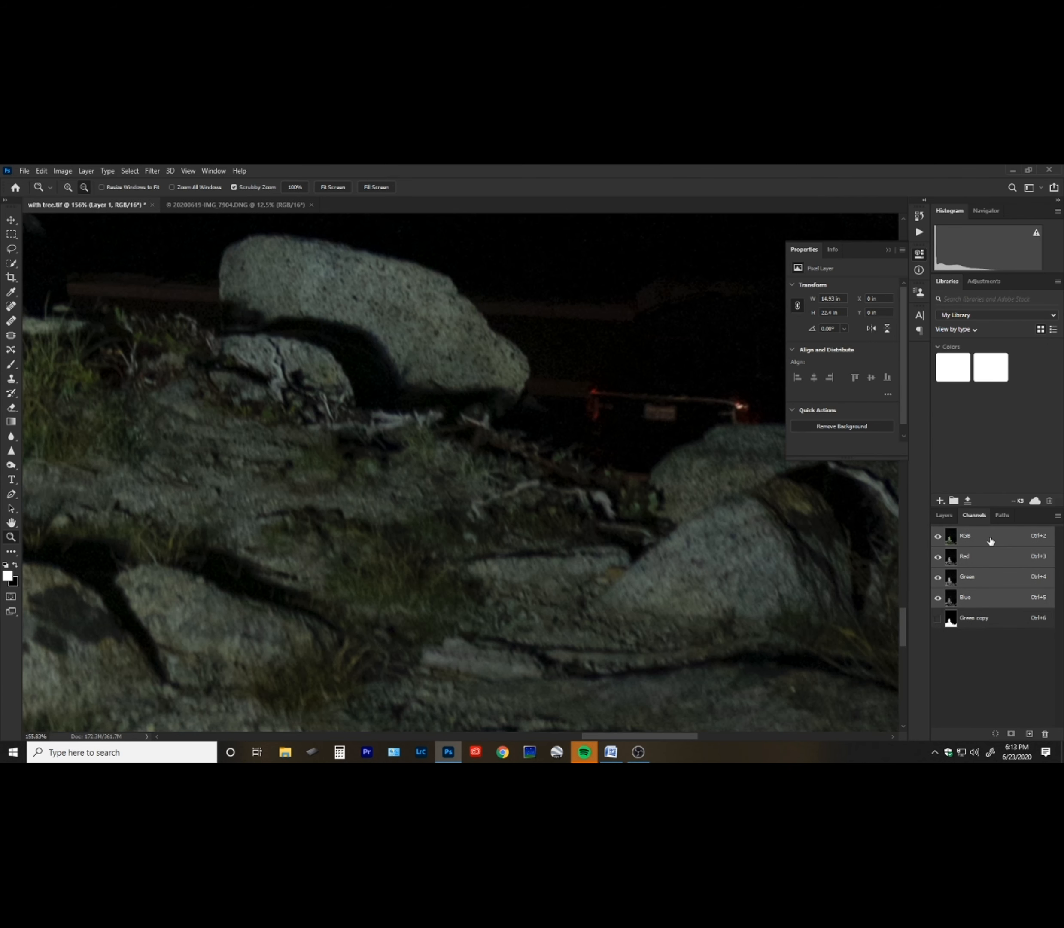
# Switch to the Green copy channel and, with a small black brush, paint out the car lights and stray white specks above the right-hand rocks.
pyautogui.moveTo(661, 511); pyautogui.dragTo(581, 606)
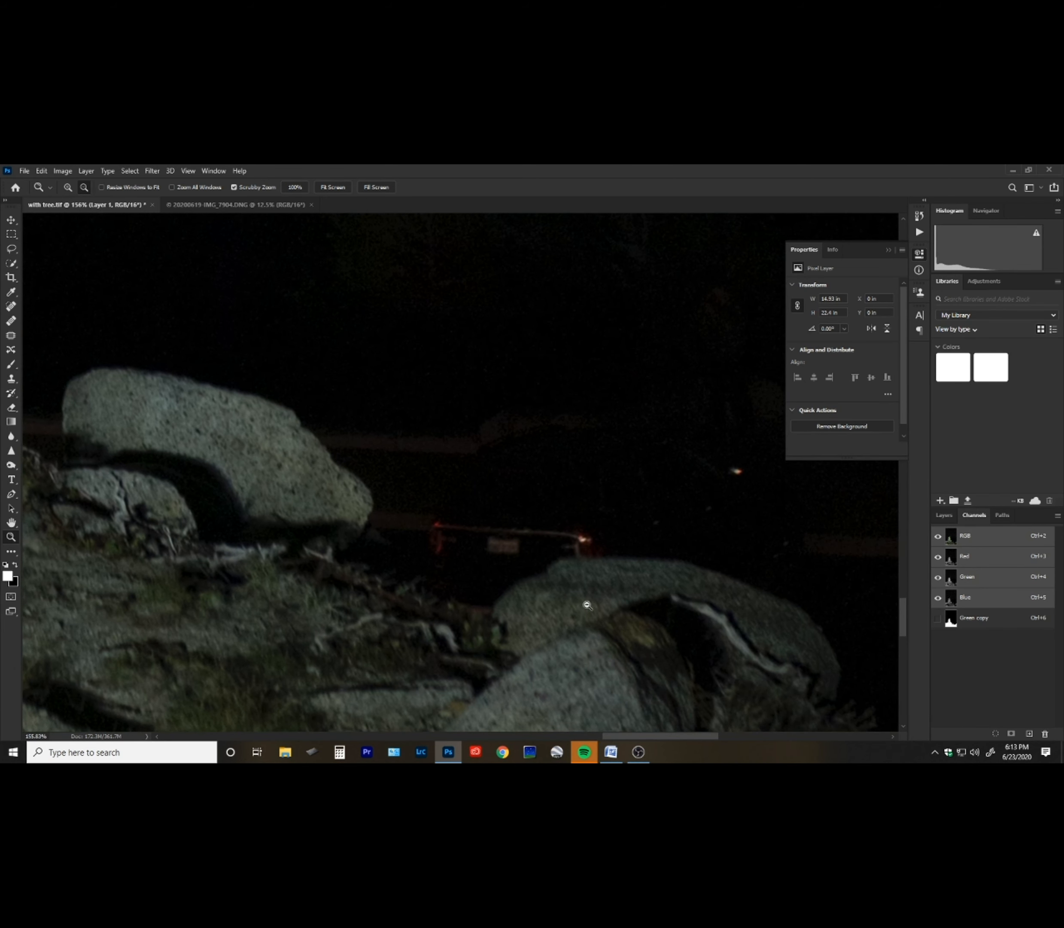
pyautogui.click(992, 623)
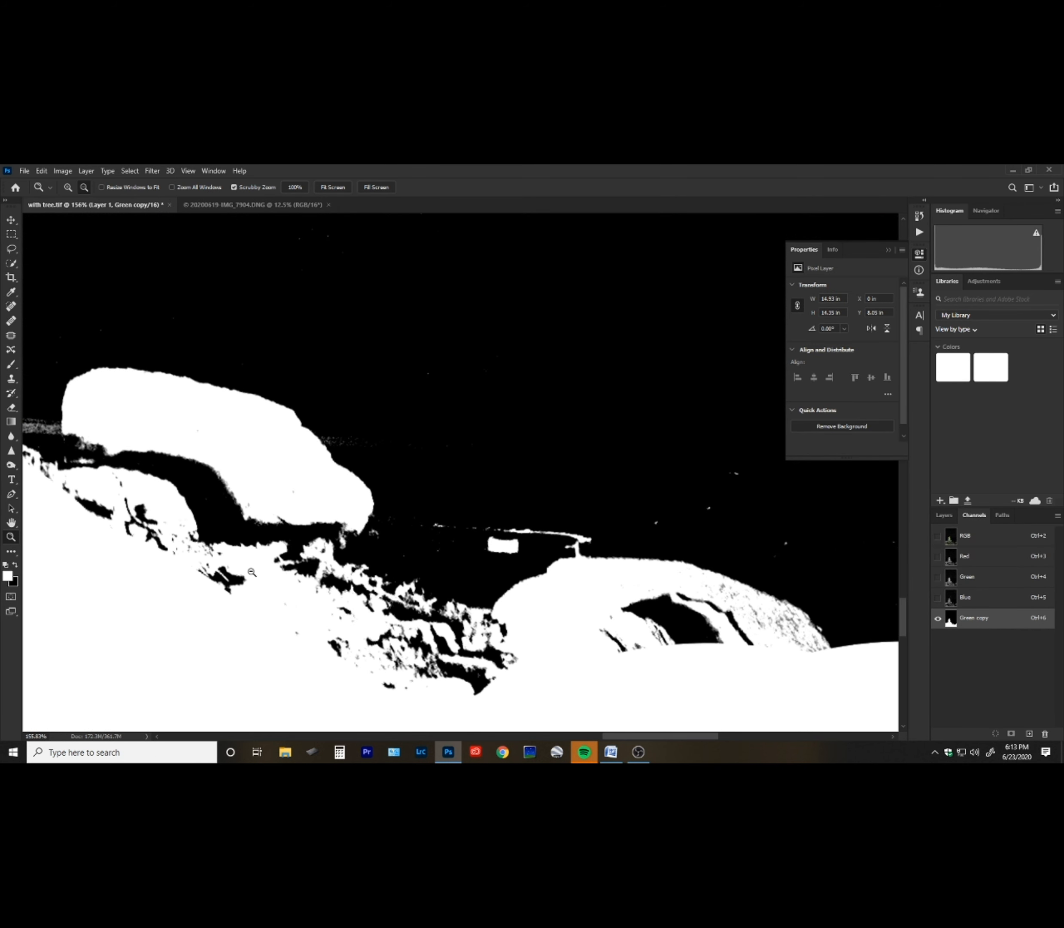
pyautogui.press('b')
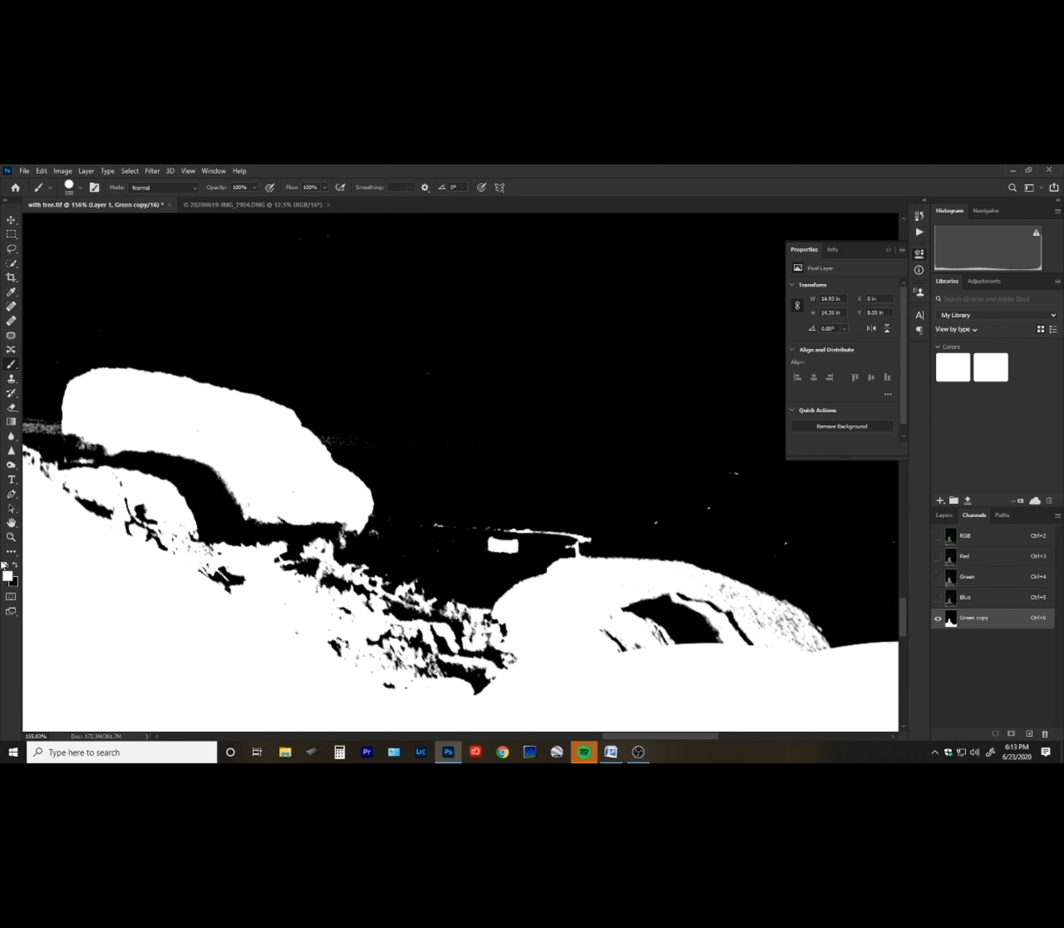
pyautogui.press('x')
pyautogui.press('[')
pyautogui.press('[')
pyautogui.press('[')
pyautogui.press('[')
pyautogui.press('[')
pyautogui.press('[')
pyautogui.press('[')
pyautogui.press('[')
pyautogui.press('[')
pyautogui.press('[')
pyautogui.press('[')
pyautogui.press('[')
pyautogui.press('[')
pyautogui.press('[')
pyautogui.moveTo(513, 493)
pyautogui.mouseDown()
pyautogui.moveTo(489, 548)
pyautogui.moveTo(568, 508)
pyautogui.moveTo(550, 522)
pyautogui.moveTo(587, 520)
pyautogui.mouseUp()
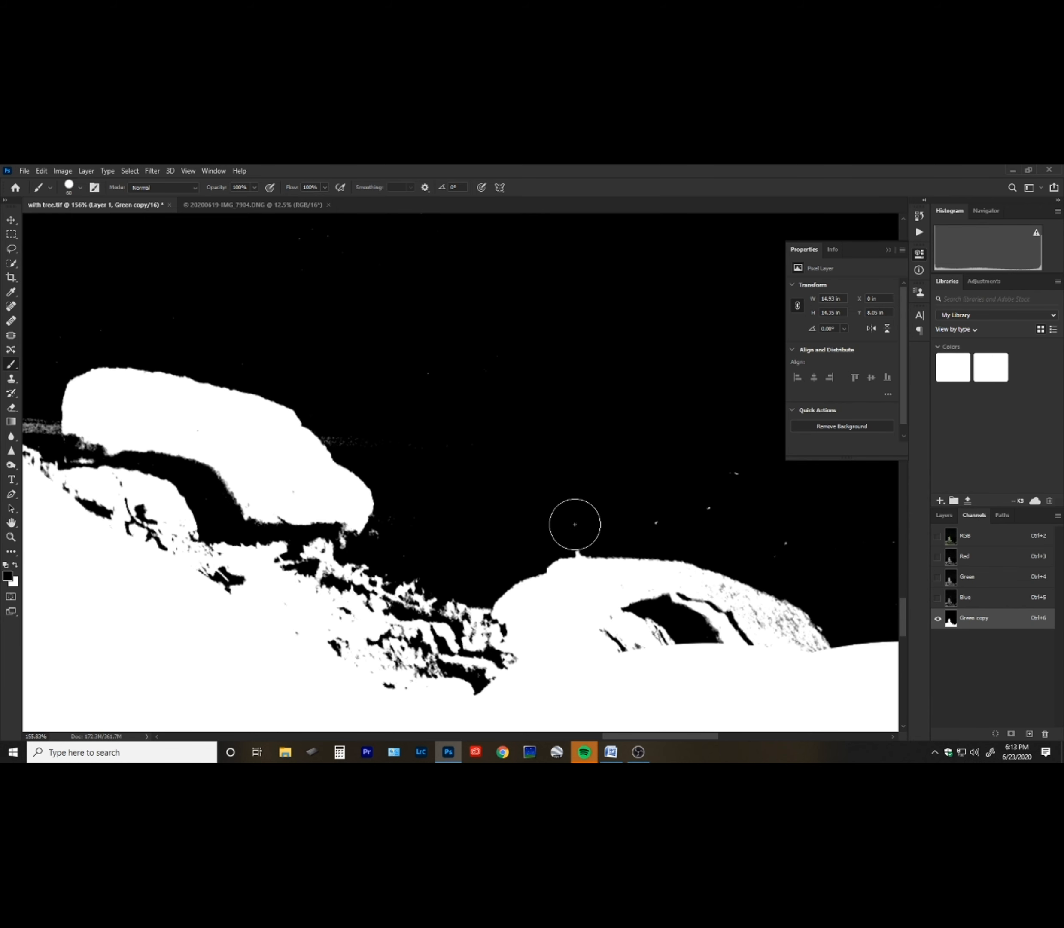
pyautogui.moveTo(575, 523)
pyautogui.mouseDown()
pyautogui.moveTo(577, 495)
pyautogui.moveTo(627, 512)
pyautogui.moveTo(740, 479)
pyautogui.moveTo(774, 526)
pyautogui.moveTo(839, 544)
pyautogui.mouseUp()
pyautogui.moveTo(428, 536); pyautogui.dragTo(388, 547)
pyautogui.click(144, 472)
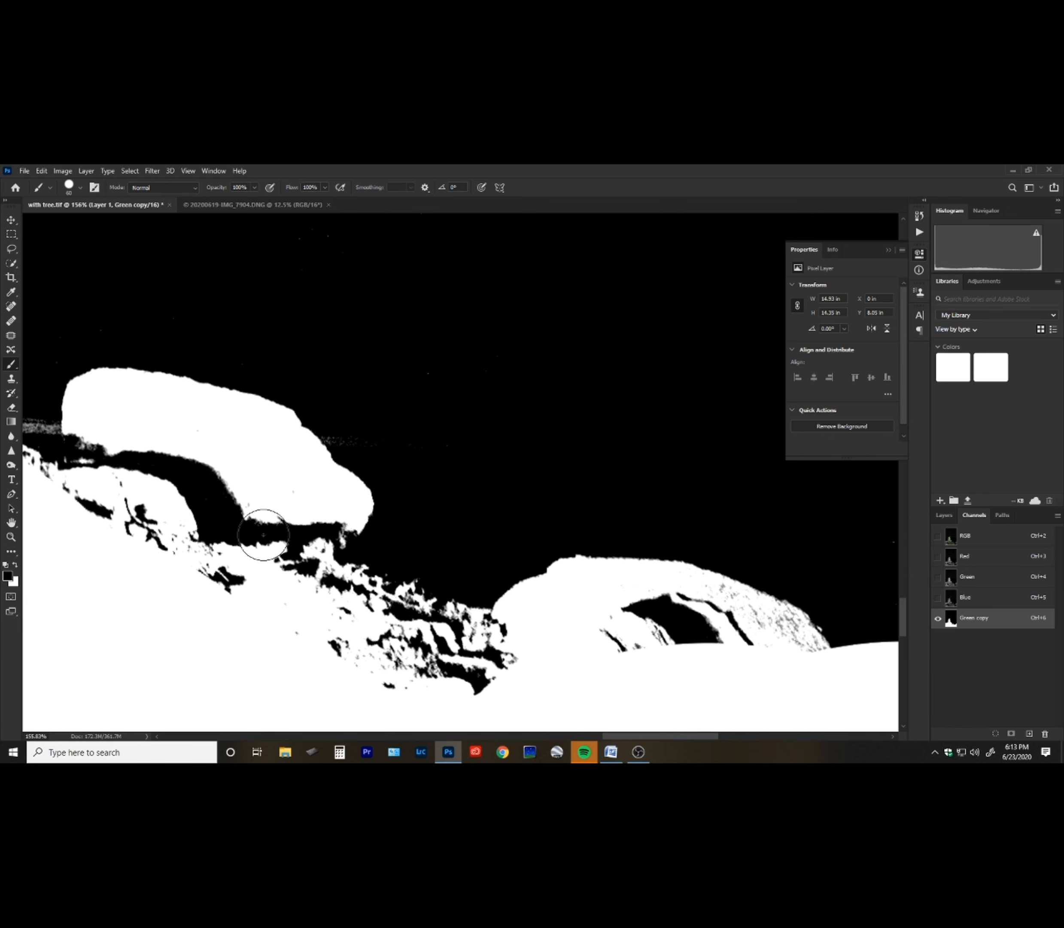
# Compare with the colour image, switch to white, and paint over the dark gaps beneath the left boulder and among the rocks.
pyautogui.click(1008, 538)
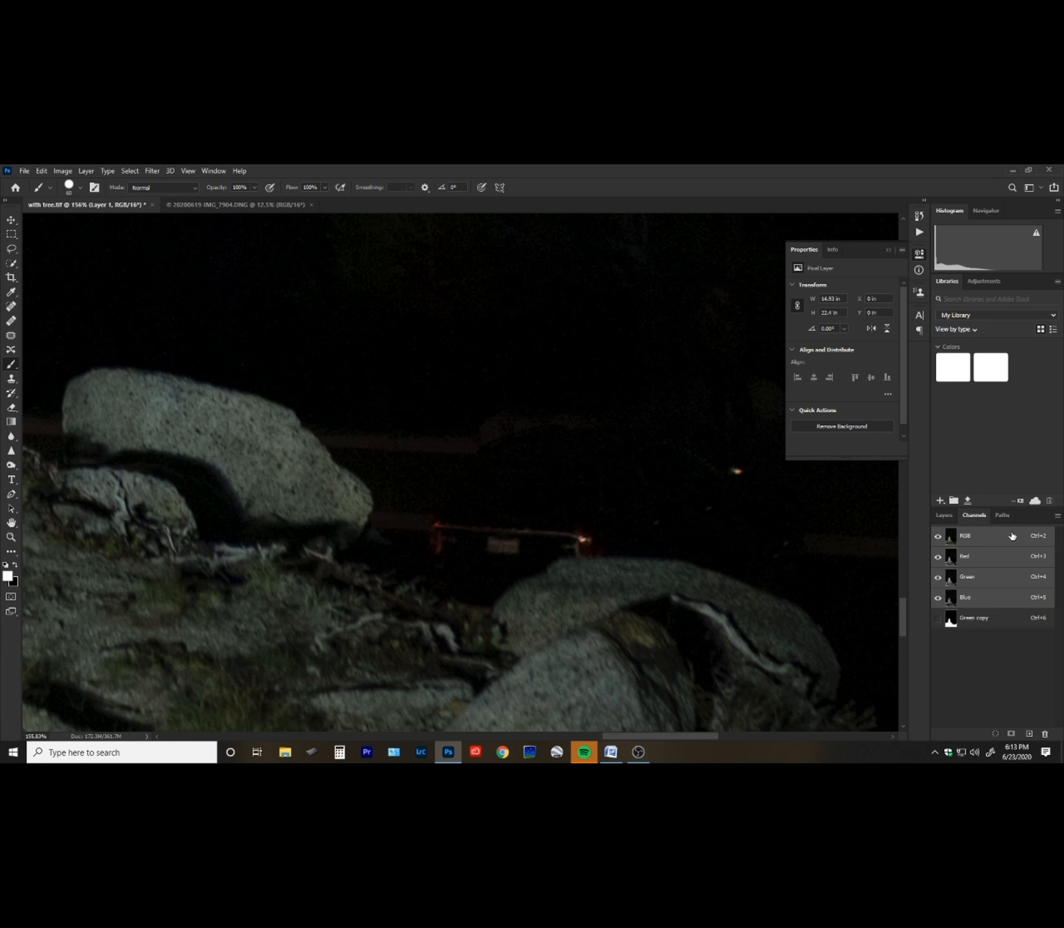
pyautogui.click(1000, 625)
pyautogui.press('x')
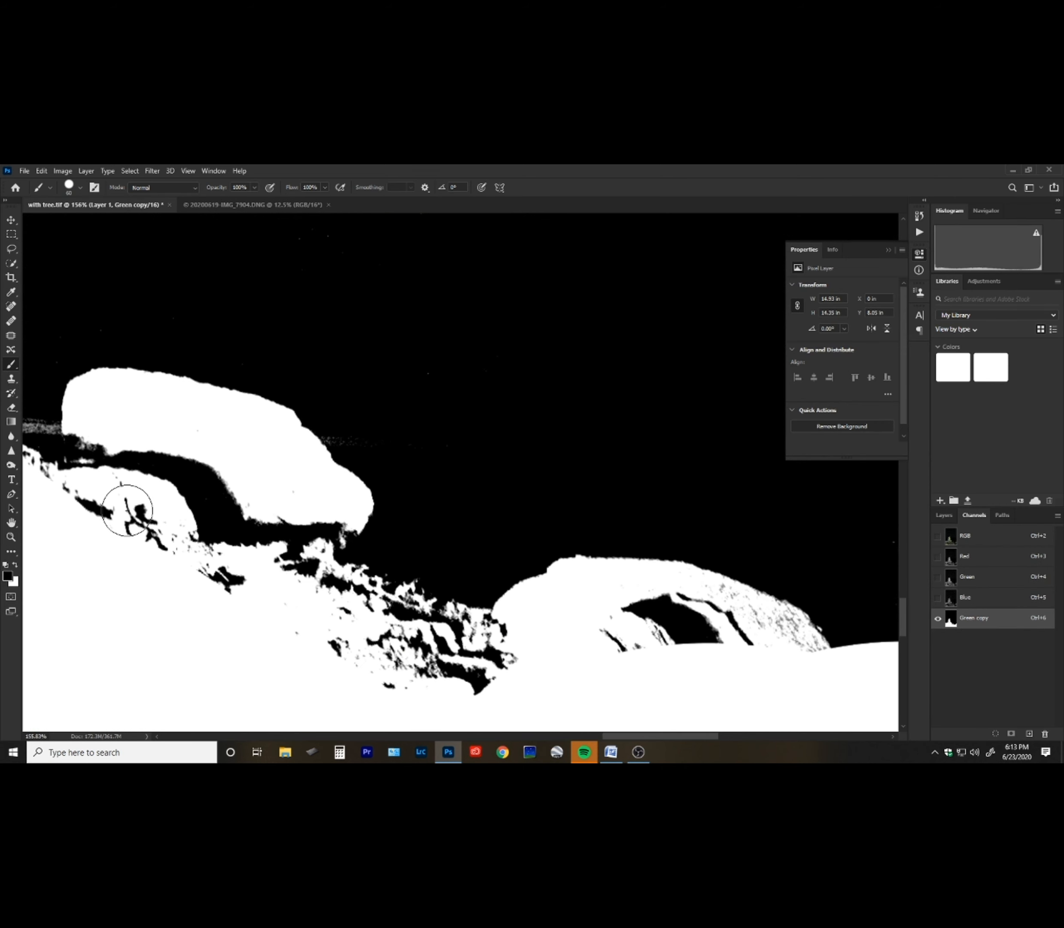
pyautogui.press('x')
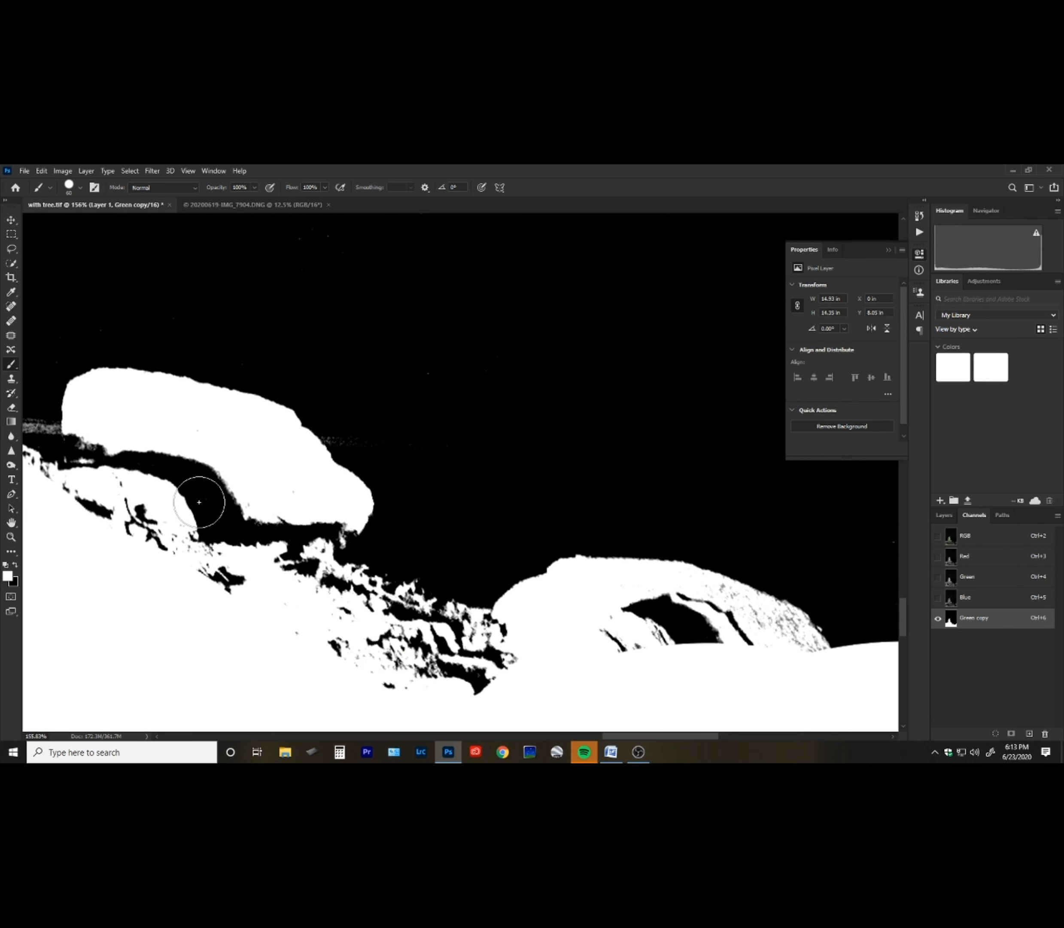
pyautogui.moveTo(221, 515)
pyautogui.mouseDown()
pyautogui.moveTo(220, 544)
pyautogui.moveTo(123, 456)
pyautogui.moveTo(111, 520)
pyautogui.moveTo(175, 568)
pyautogui.moveTo(318, 536)
pyautogui.moveTo(325, 576)
pyautogui.moveTo(444, 677)
pyautogui.moveTo(345, 657)
pyautogui.moveTo(447, 699)
pyautogui.mouseUp()
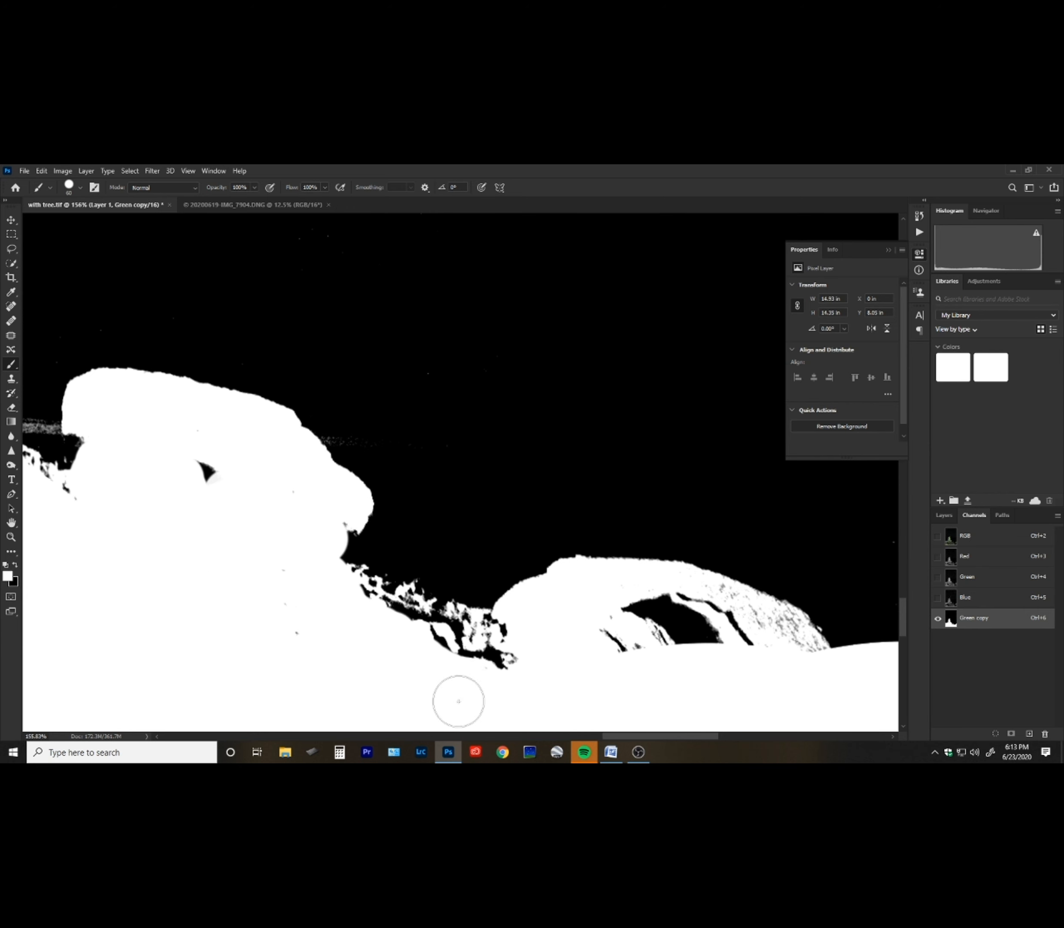
# Move to the left part of the horizon, compare with the colour image, and paint black over the grey haze strip there.
pyautogui.click(1003, 536)
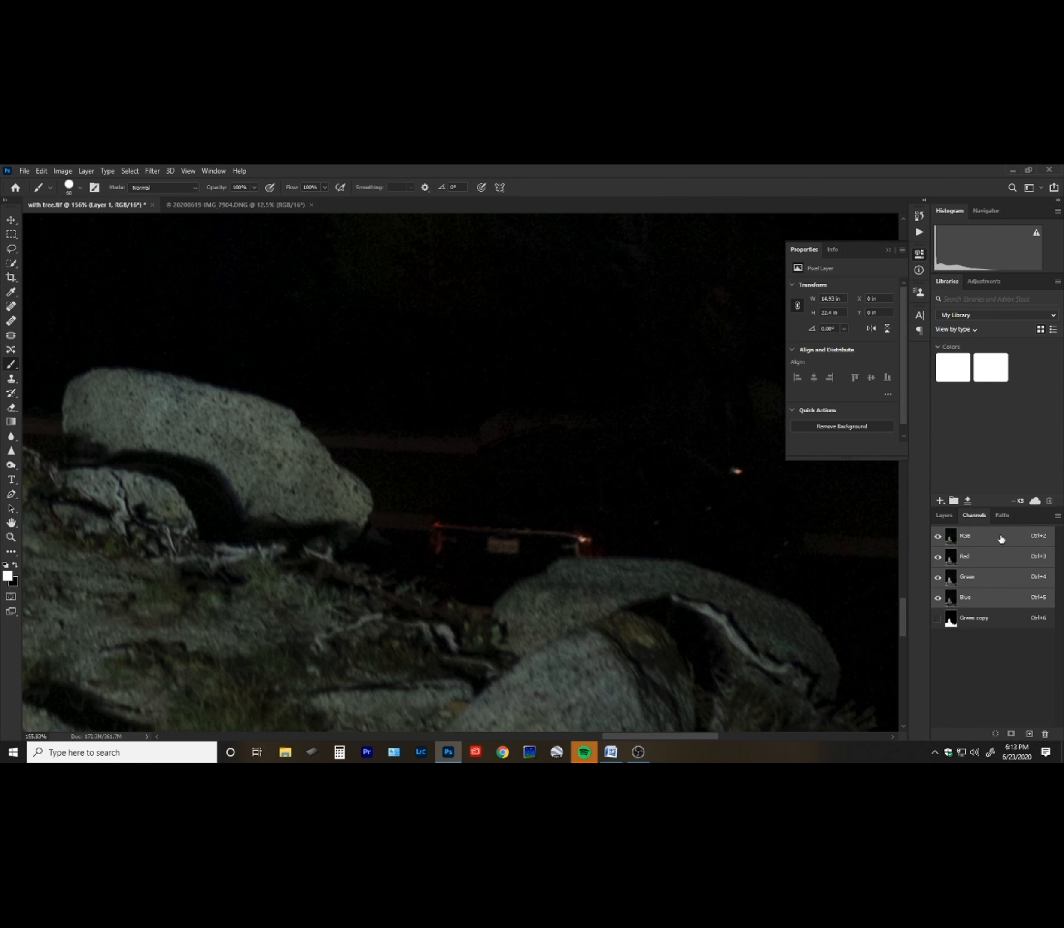
pyautogui.click(973, 619)
pyautogui.moveTo(676, 632)
pyautogui.mouseDown()
pyautogui.moveTo(585, 640)
pyautogui.moveTo(735, 632)
pyautogui.moveTo(712, 620)
pyautogui.moveTo(714, 607)
pyautogui.moveTo(785, 645)
pyautogui.moveTo(778, 632)
pyautogui.moveTo(801, 657)
pyautogui.moveTo(656, 662)
pyautogui.moveTo(560, 682)
pyautogui.moveTo(480, 664)
pyautogui.moveTo(416, 648)
pyautogui.moveTo(362, 612)
pyautogui.moveTo(512, 657)
pyautogui.moveTo(408, 572)
pyautogui.mouseUp()
pyautogui.press('space')
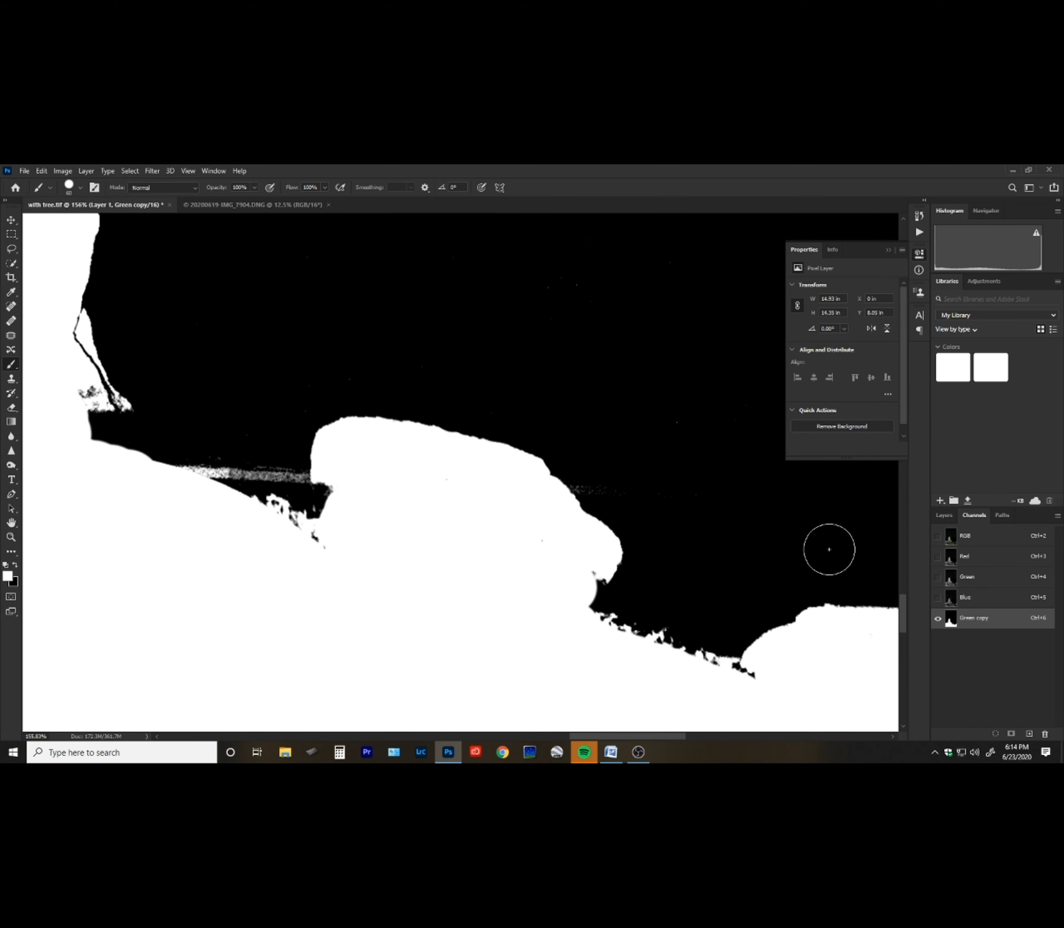
pyautogui.click(986, 538)
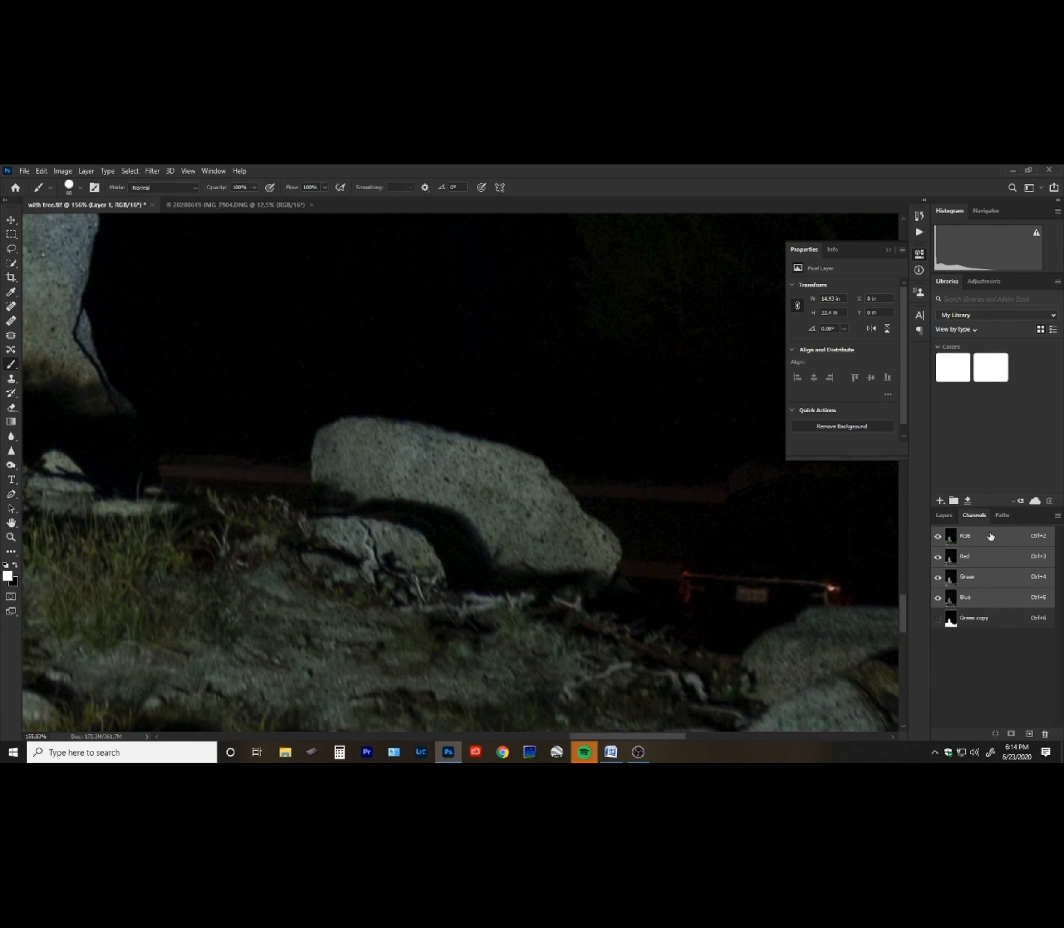
pyautogui.click(991, 622)
pyautogui.press('[')
pyautogui.press('[')
pyautogui.press('[')
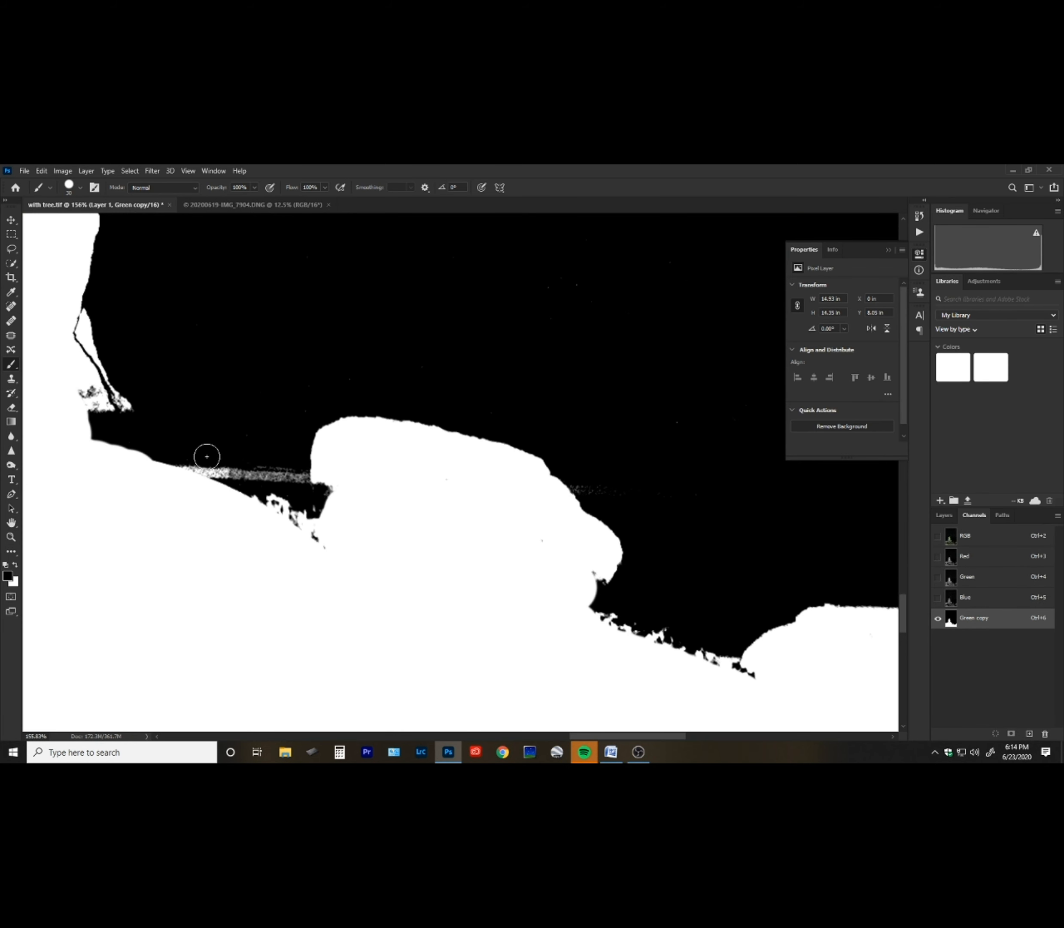
pyautogui.moveTo(190, 450)
pyautogui.mouseDown()
pyautogui.moveTo(223, 466)
pyautogui.moveTo(269, 467)
pyautogui.moveTo(290, 453)
pyautogui.moveTo(295, 479)
pyautogui.moveTo(261, 476)
pyautogui.mouseUp()
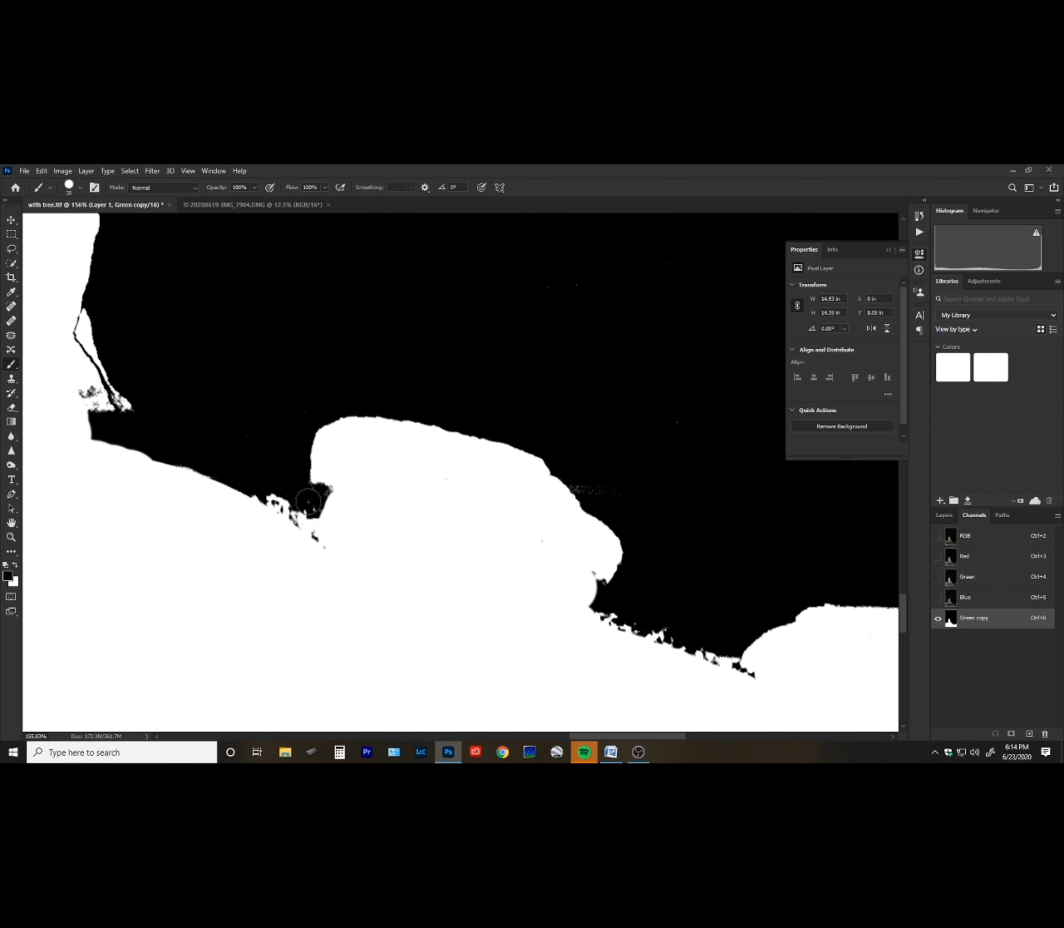
pyautogui.moveTo(77, 522)
pyautogui.mouseDown()
pyautogui.moveTo(390, 537)
pyautogui.moveTo(302, 598)
pyautogui.moveTo(318, 572)
pyautogui.mouseUp()
# Zoom out to the whole image and load the Green copy channel as a selection.
pyautogui.press('z')
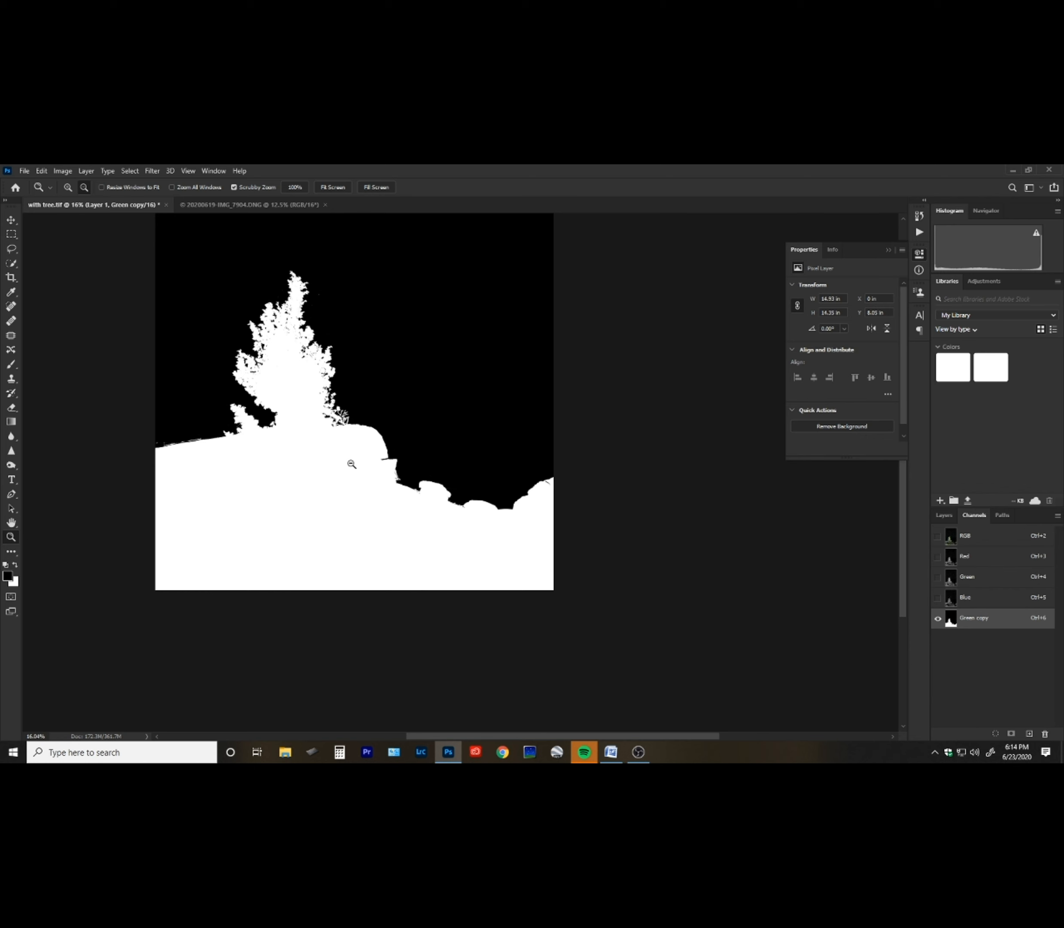
pyautogui.moveTo(371, 430); pyautogui.dragTo(366, 506)
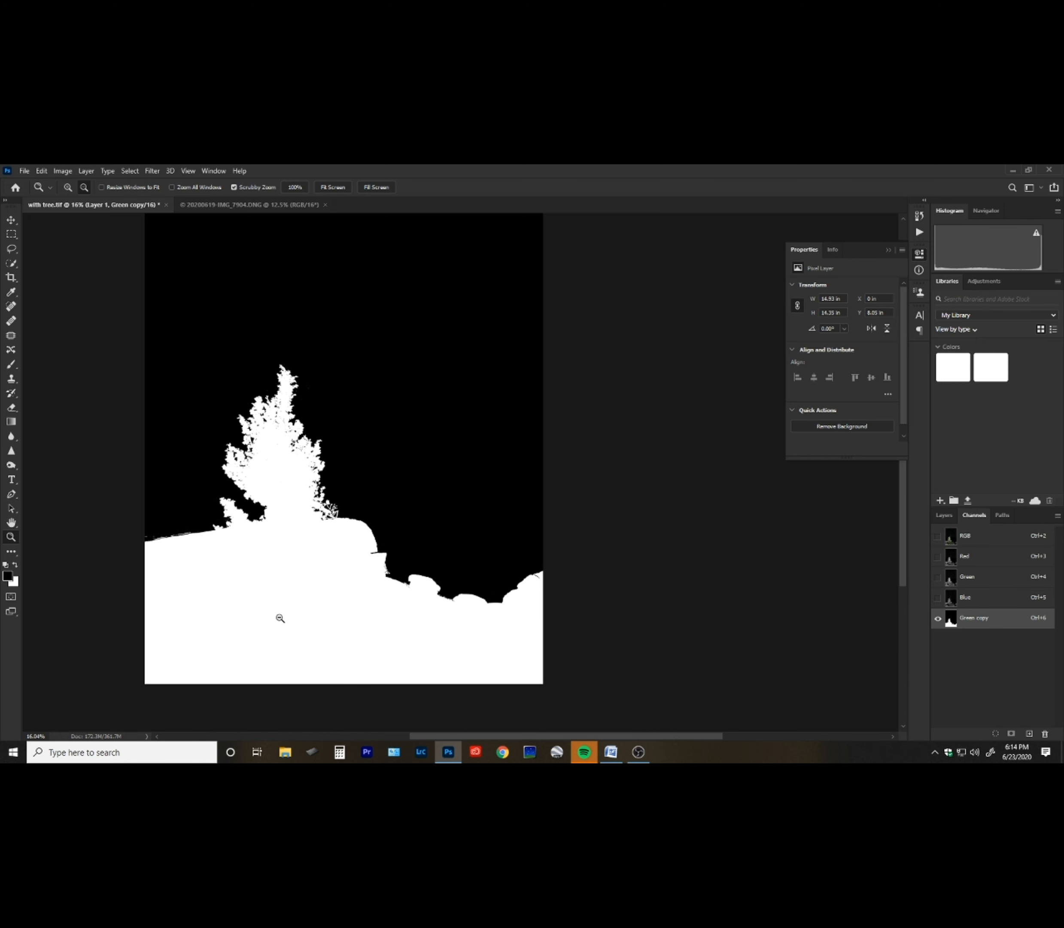
pyautogui.keyDown('ctrl'); pyautogui.click(951, 623); pyautogui.keyUp('ctrl')
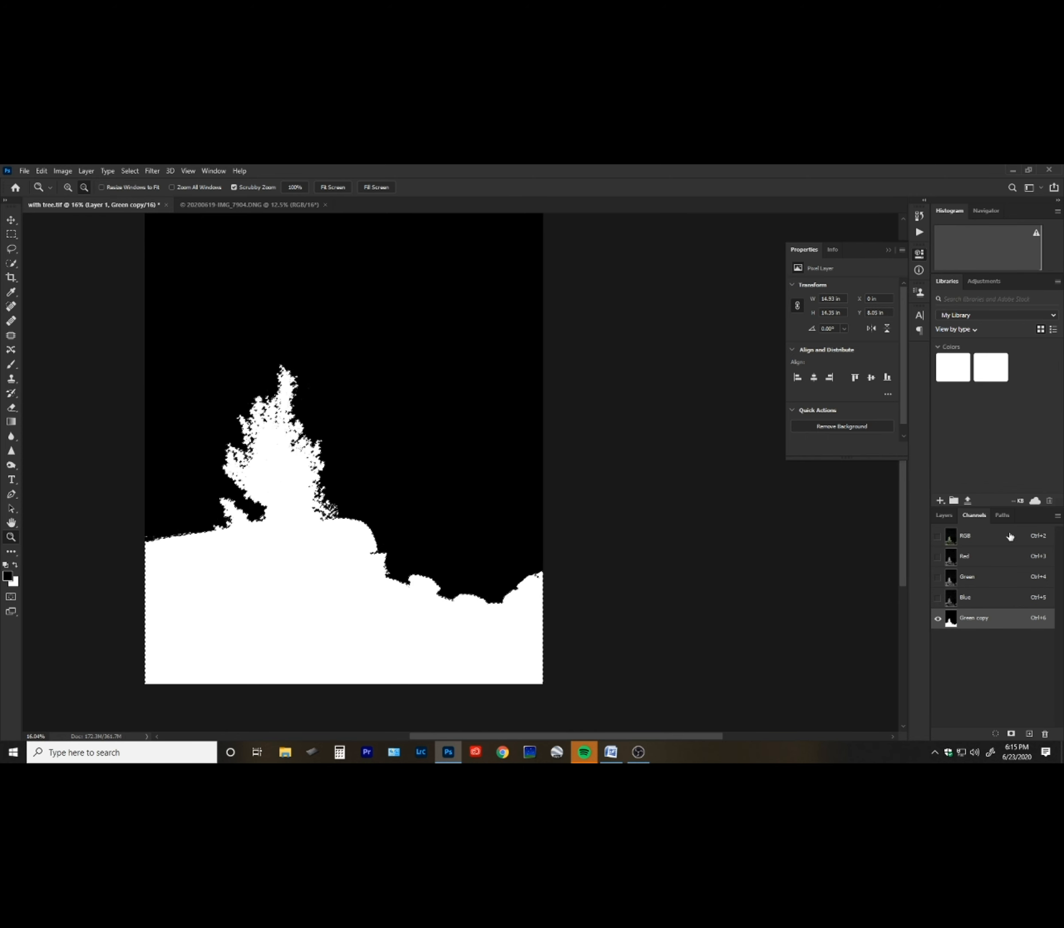
# Return to the composite channels and add a layer mask to Layer 1 from the selection.
pyautogui.click(983, 541)
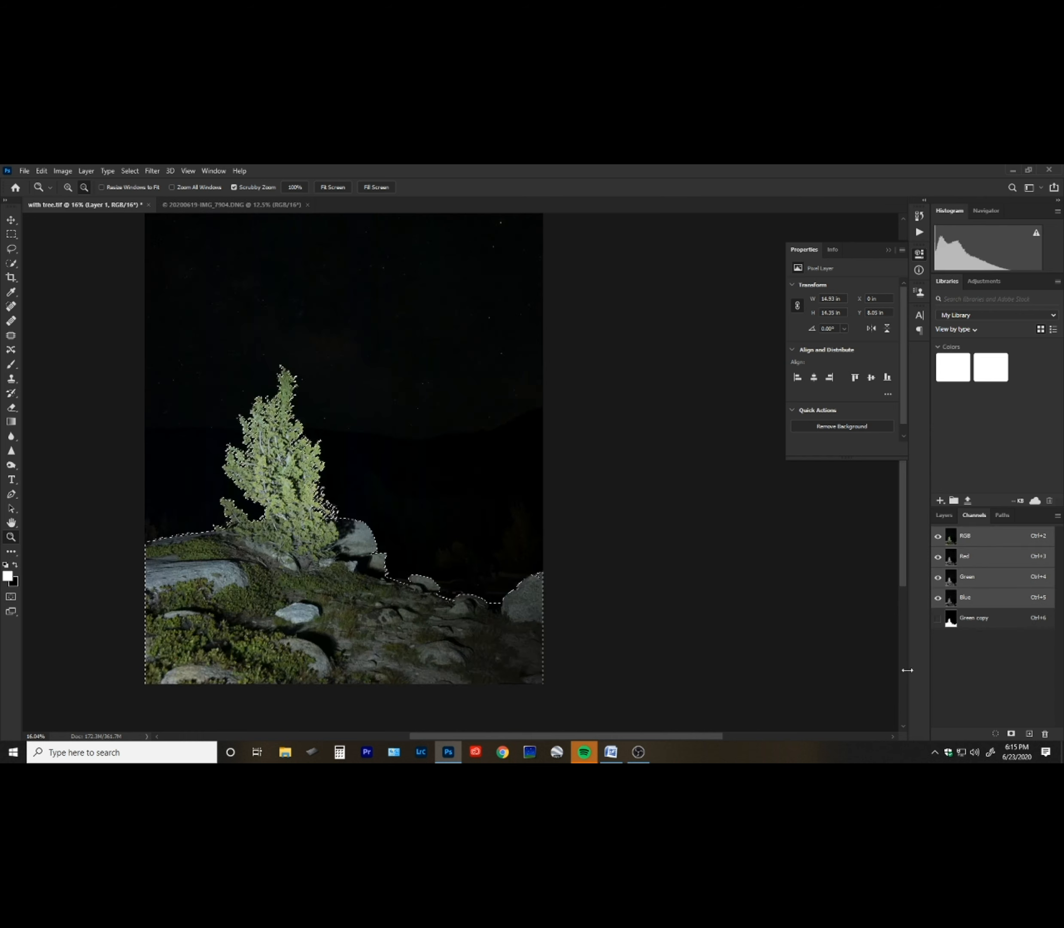
pyautogui.click(943, 515)
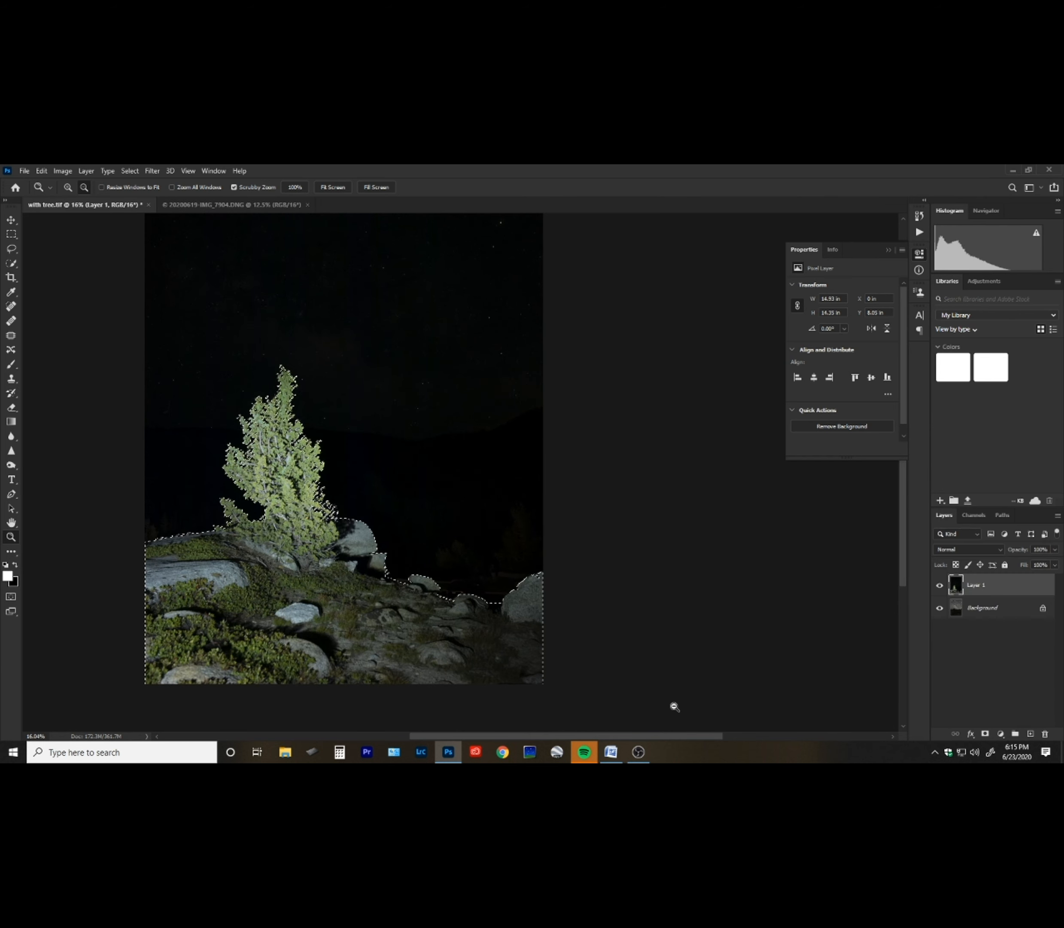
pyautogui.click(986, 733)
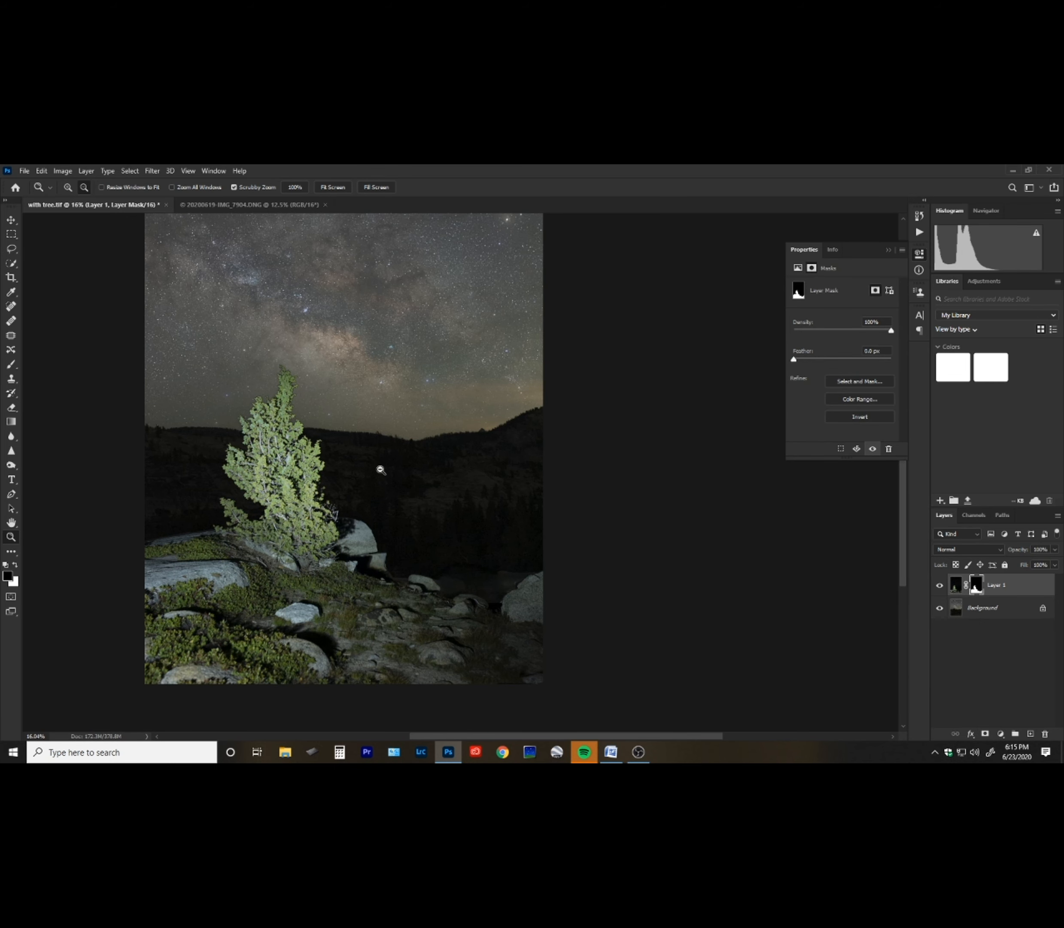
# Zoom in and examine the masked tree's edges against the starry sky.
pyautogui.moveTo(462, 396); pyautogui.dragTo(495, 492)
pyautogui.scroll(-3, 485, 433)
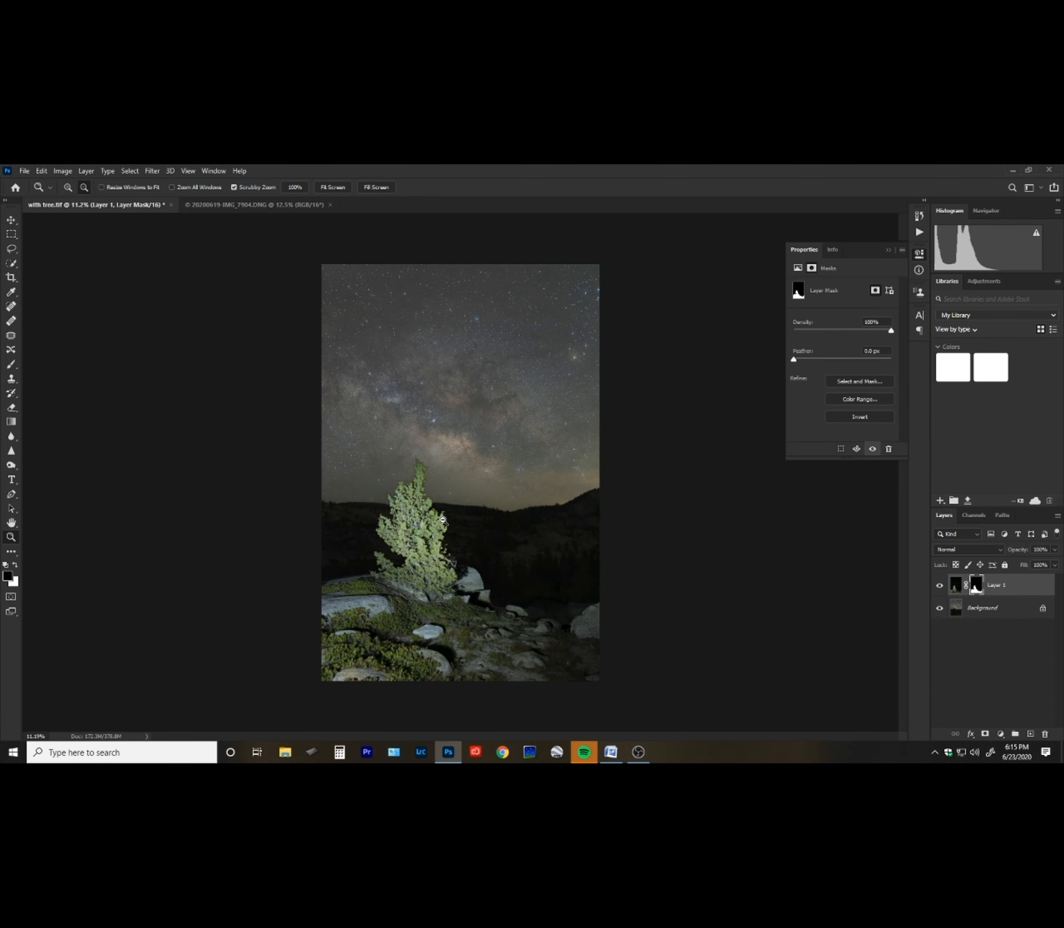
pyautogui.scroll(10, 441, 521)
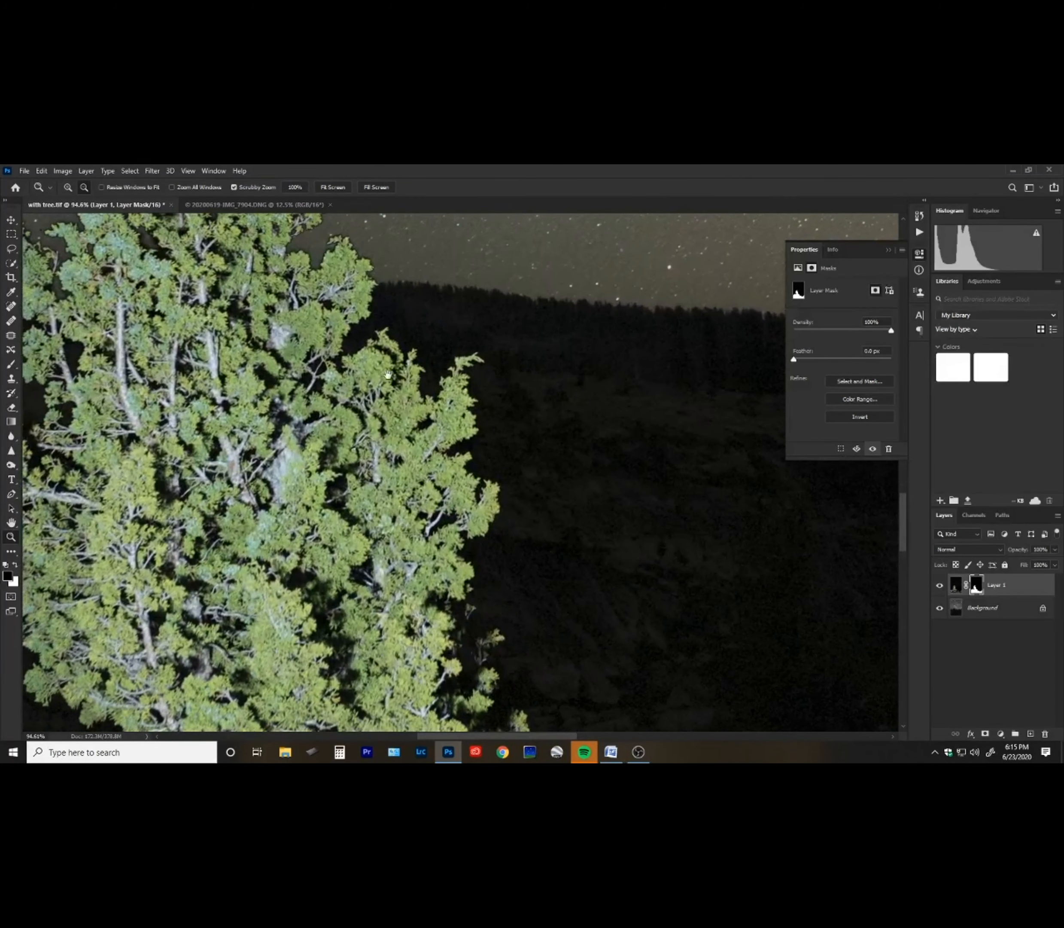
pyautogui.moveTo(406, 375); pyautogui.dragTo(556, 651)
pyautogui.moveTo(455, 417); pyautogui.dragTo(443, 559)
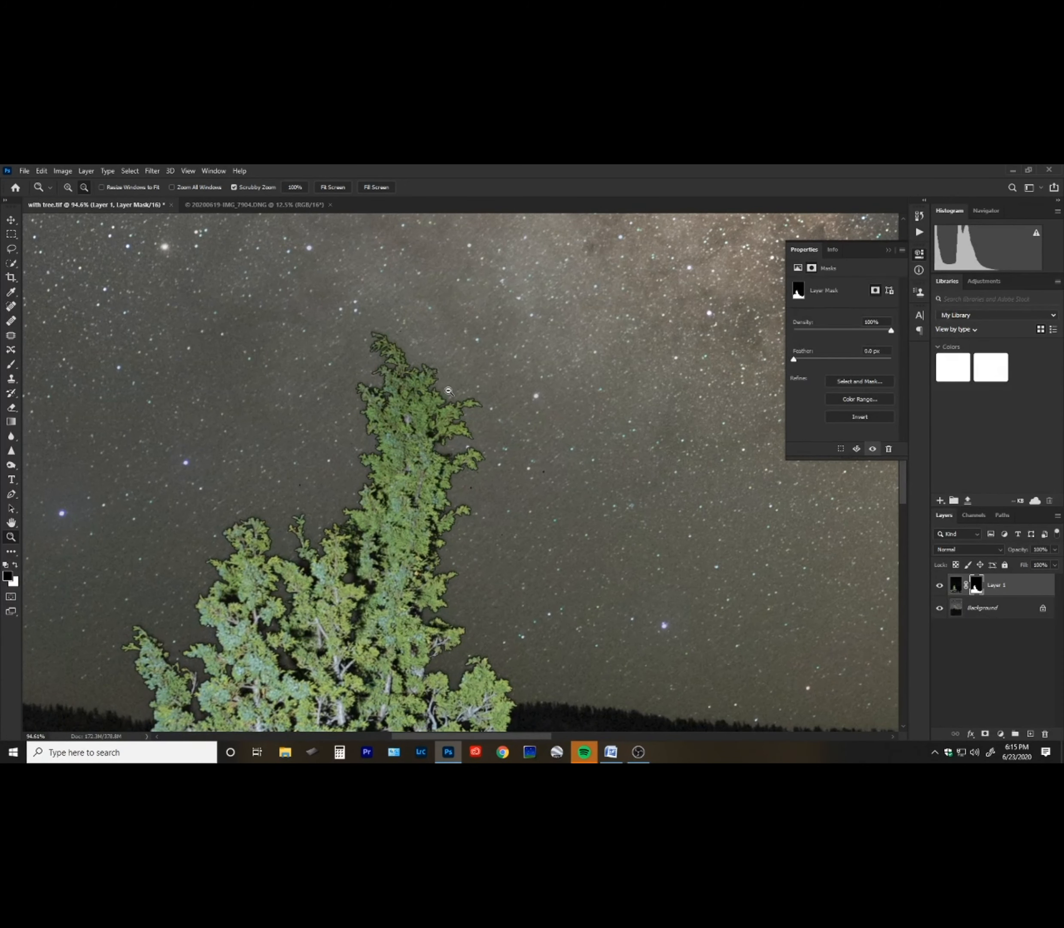
pyautogui.scroll(3, 449, 390)
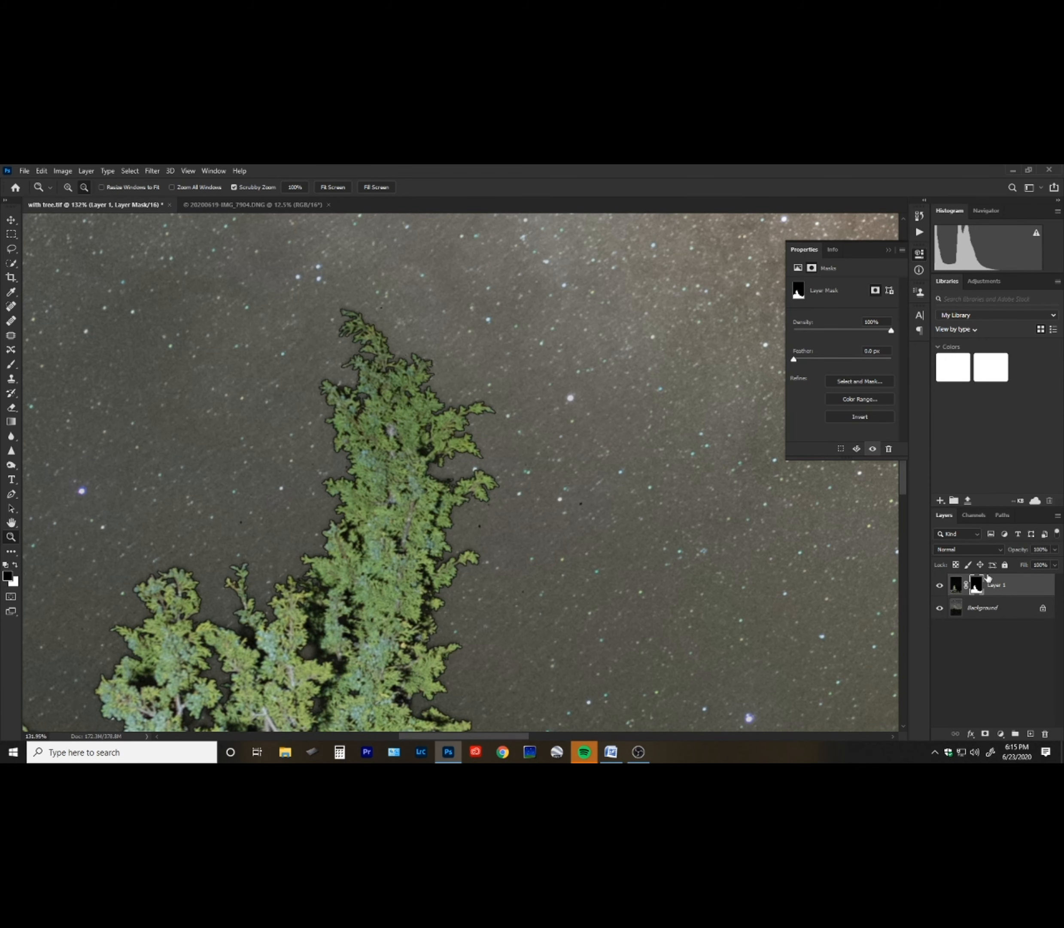
pyautogui.moveTo(588, 529); pyautogui.dragTo(524, 550)
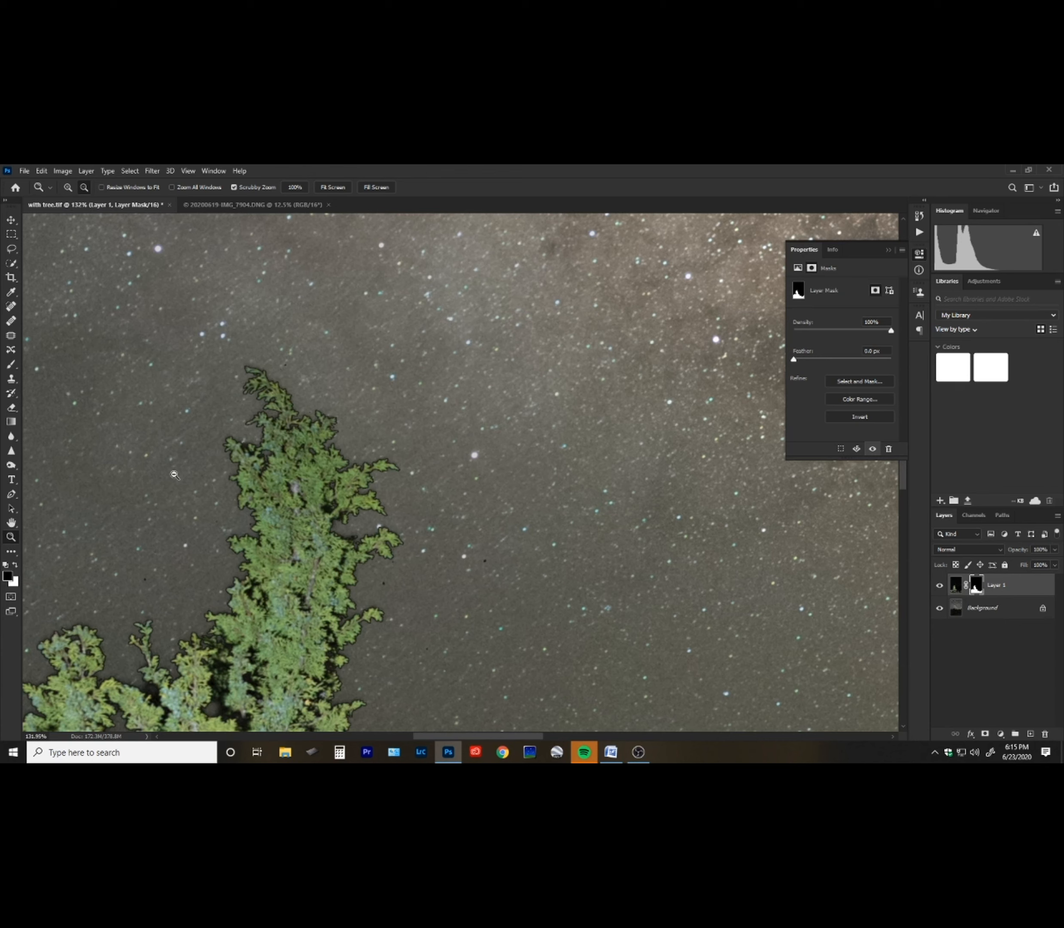
# Paint black on the layer mask over dark specks in the sky and dark fringes around the treetop.
pyautogui.press('b')
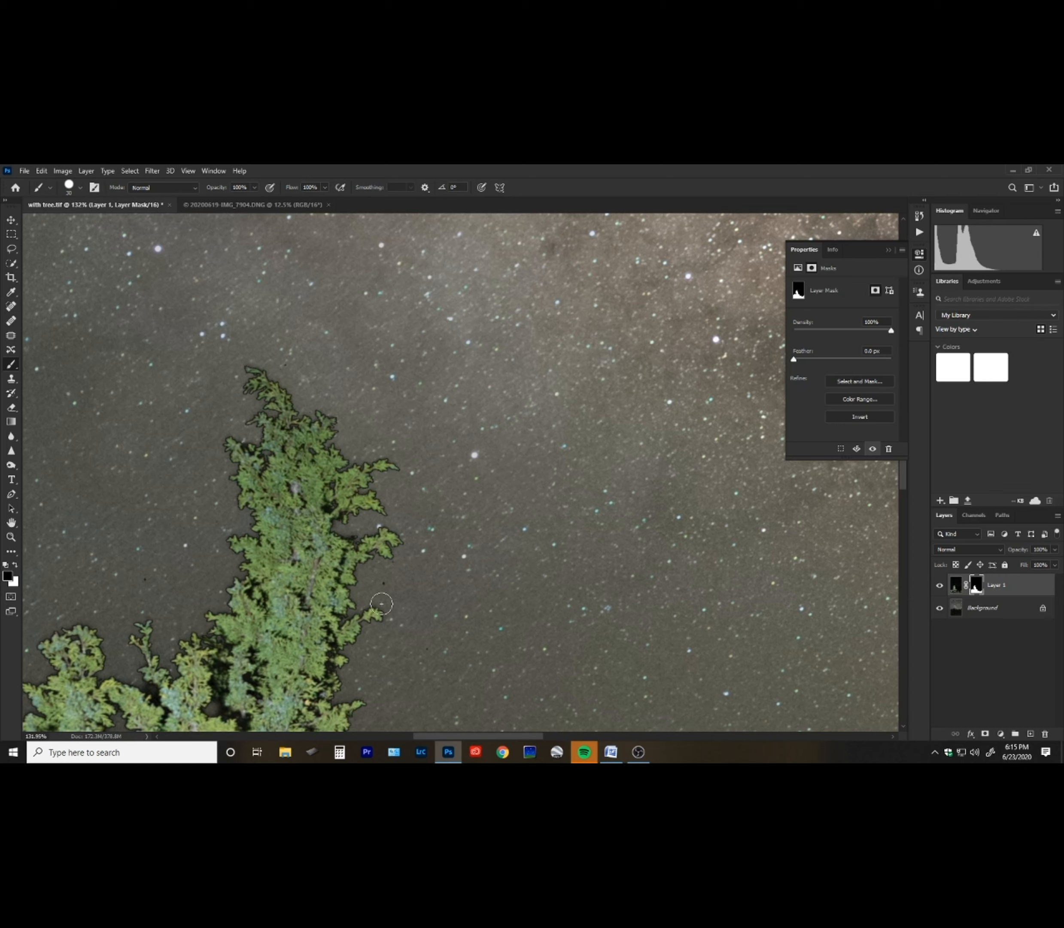
pyautogui.click(383, 584)
pyautogui.click(401, 567)
pyautogui.click(427, 640)
pyautogui.click(143, 580)
pyautogui.click(284, 359)
pyautogui.moveTo(446, 451); pyautogui.dragTo(345, 332)
pyautogui.moveTo(368, 637)
pyautogui.mouseDown()
pyautogui.moveTo(357, 455)
pyautogui.moveTo(338, 525)
pyautogui.moveTo(372, 635)
pyautogui.mouseUp()
pyautogui.moveTo(250, 498); pyautogui.dragTo(463, 564)
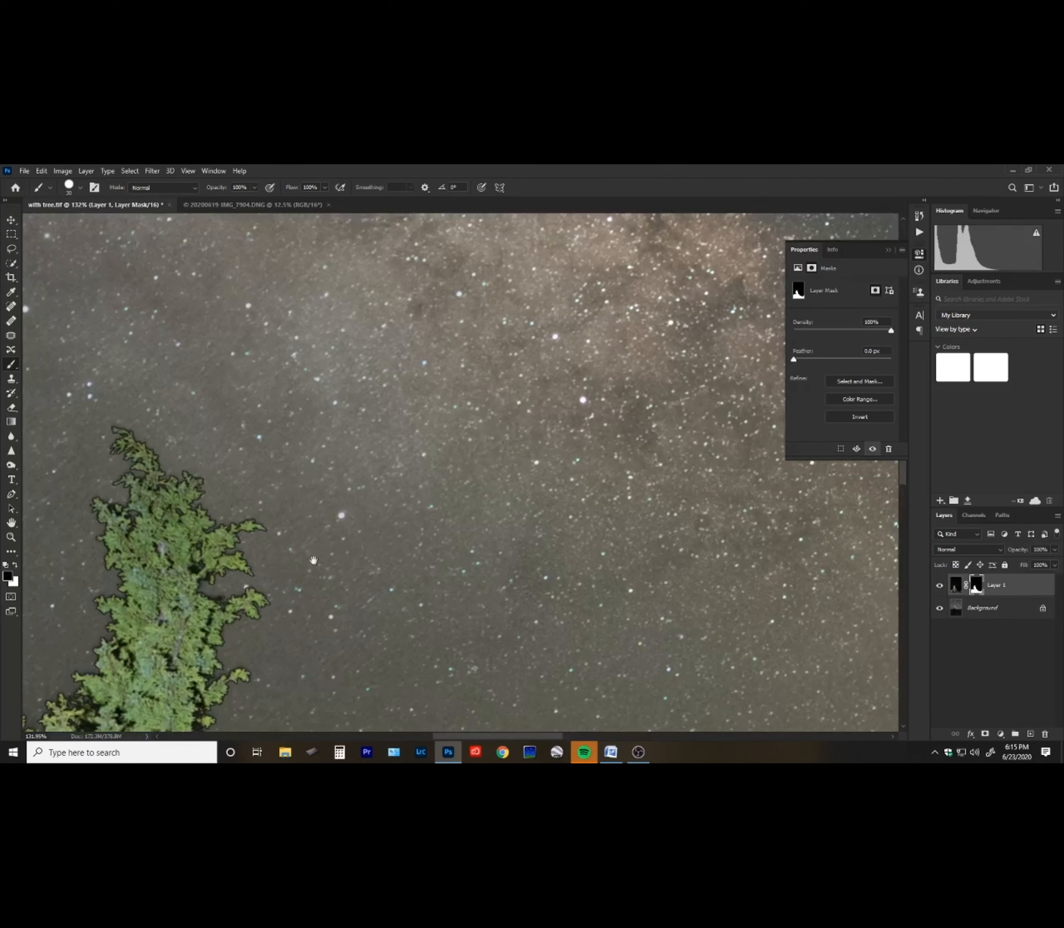
pyautogui.moveTo(107, 527); pyautogui.dragTo(356, 541)
pyautogui.moveTo(164, 696); pyautogui.dragTo(359, 608)
pyautogui.moveTo(235, 726)
pyautogui.mouseDown()
pyautogui.moveTo(437, 477)
pyautogui.moveTo(364, 323)
pyautogui.moveTo(359, 453)
pyautogui.moveTo(312, 609)
pyautogui.moveTo(145, 721)
pyautogui.mouseUp()
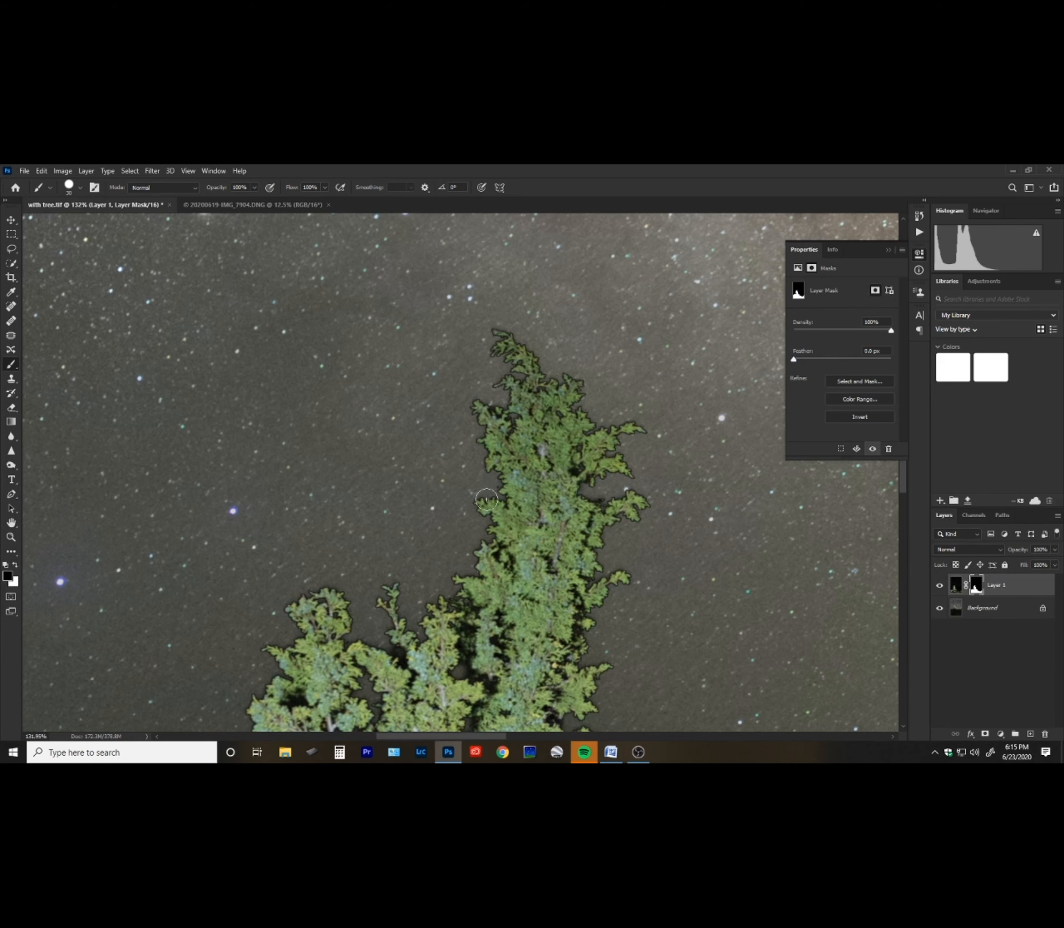
# Zoom in to about 358% and paint black over the dark halos along the upper branches.
pyautogui.press('z')
pyautogui.moveTo(510, 495); pyautogui.dragTo(574, 426)
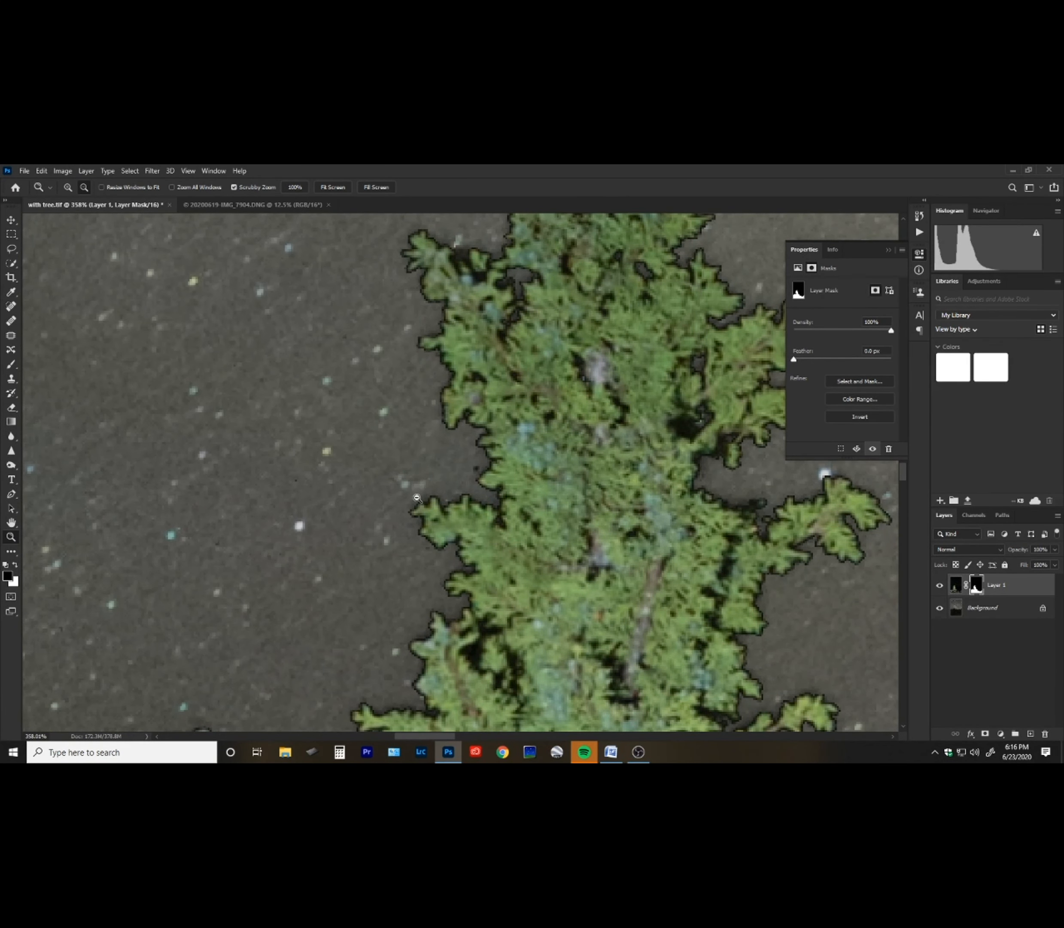
pyautogui.press('b')
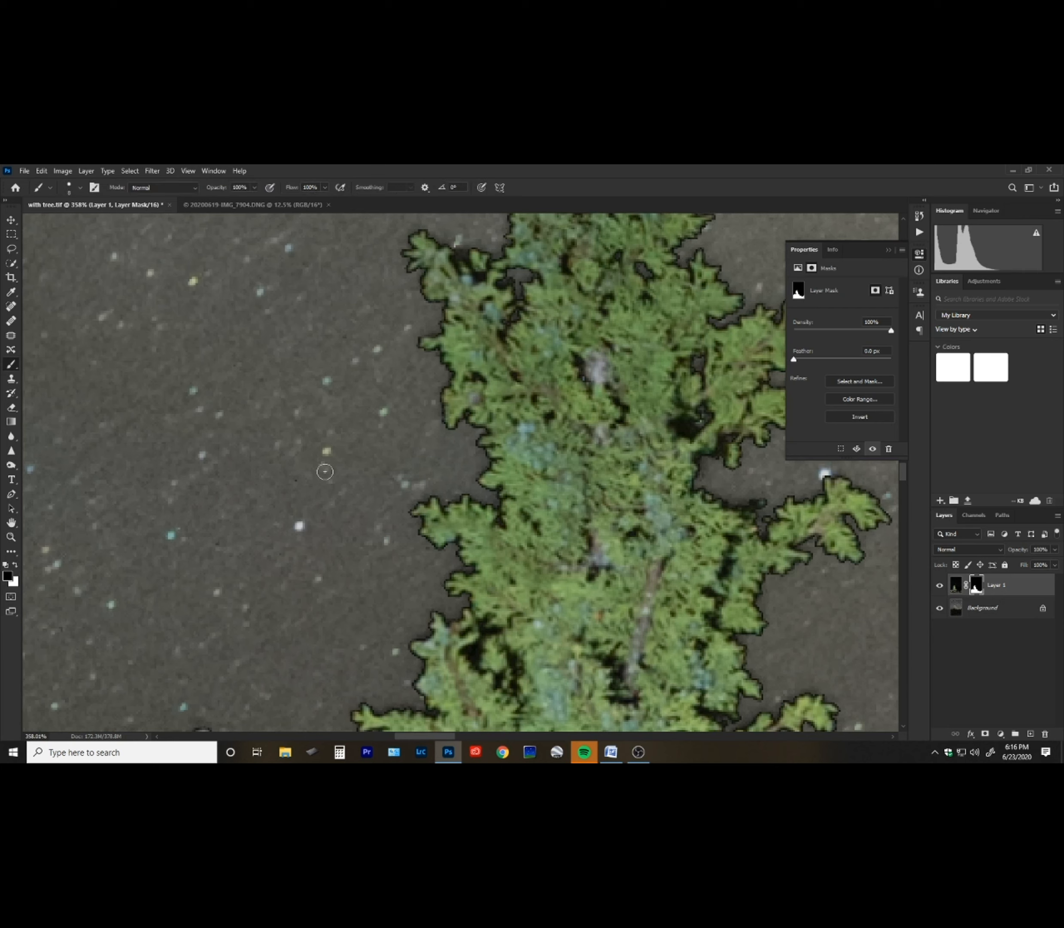
pyautogui.moveTo(681, 478); pyautogui.dragTo(362, 518)
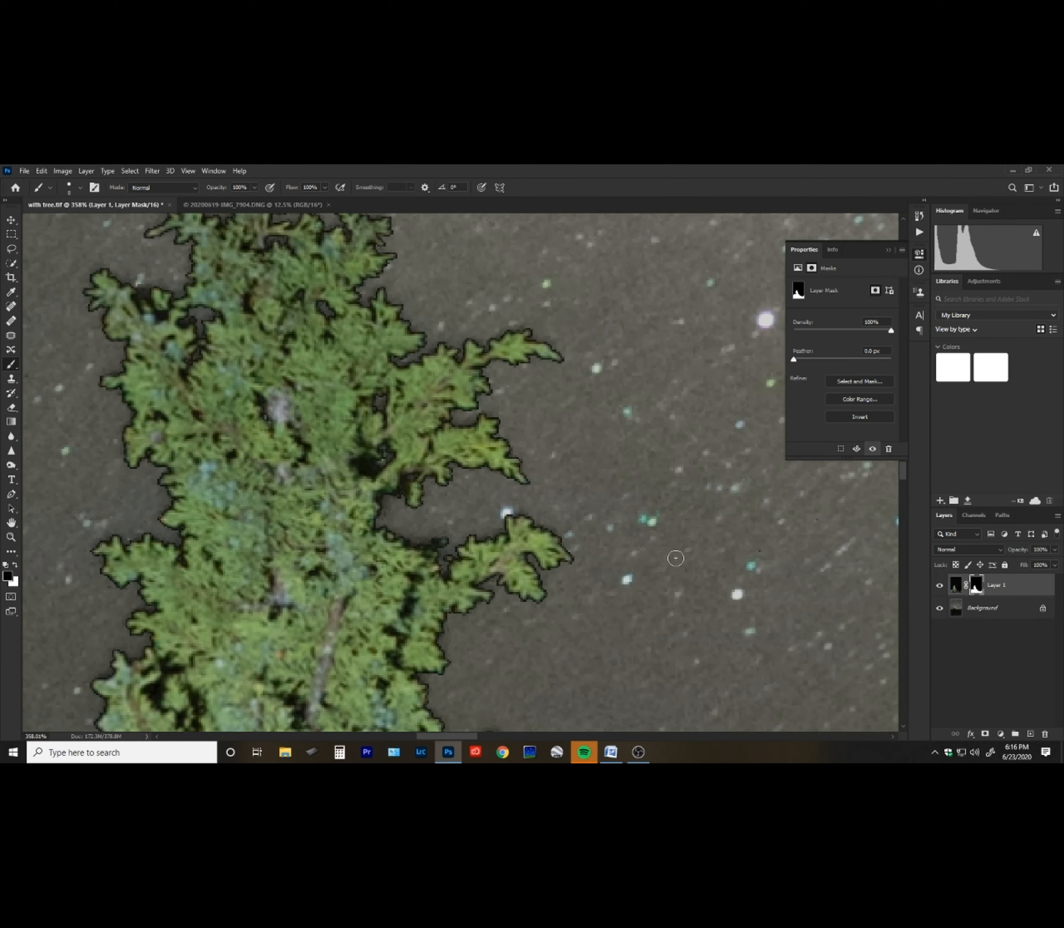
pyautogui.moveTo(424, 448); pyautogui.dragTo(444, 655)
pyautogui.moveTo(420, 493); pyautogui.dragTo(398, 499)
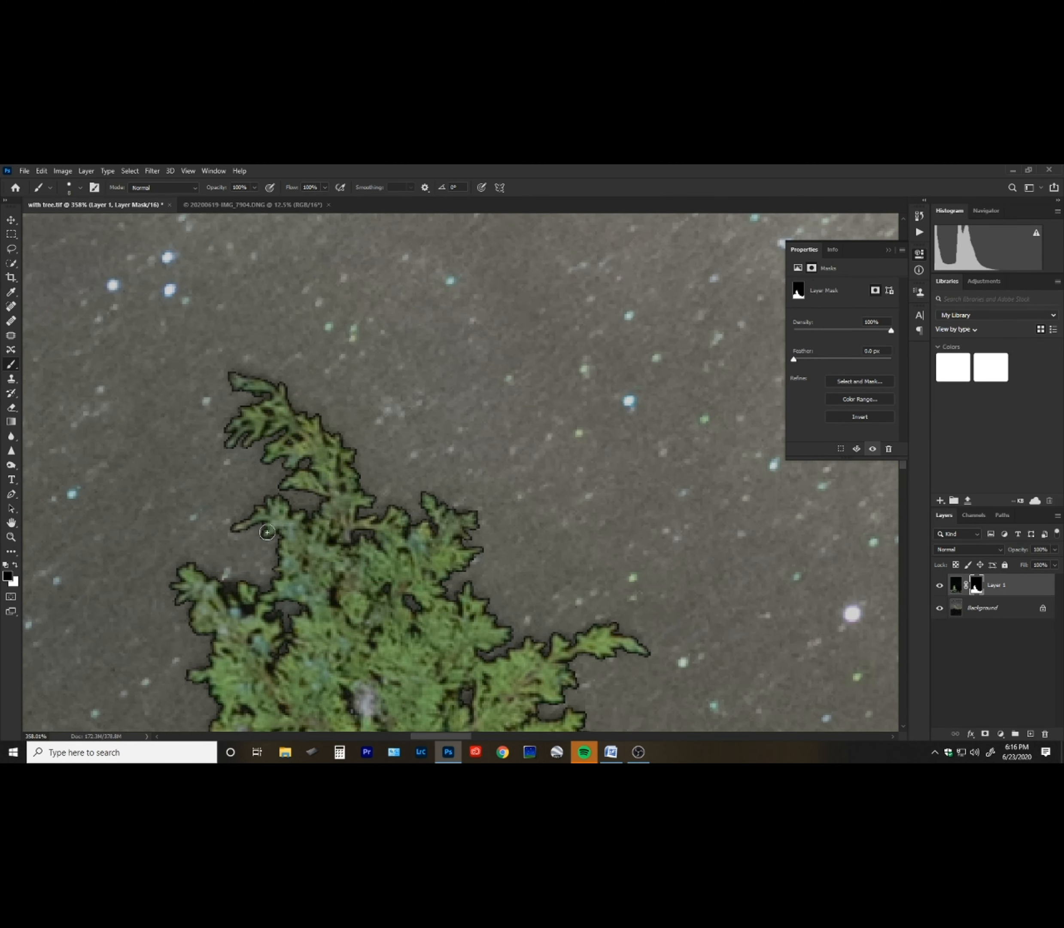
pyautogui.moveTo(385, 503)
pyautogui.mouseDown()
pyautogui.moveTo(390, 674)
pyautogui.moveTo(380, 532)
pyautogui.mouseUp()
# Zoom out and look over the tree's masked edges from top to bottom.
pyautogui.hotkey('ctrl', 'space')
pyautogui.moveTo(481, 503)
pyautogui.mouseDown()
pyautogui.moveTo(409, 592)
pyautogui.moveTo(396, 395)
pyautogui.mouseUp()
pyautogui.moveTo(437, 598); pyautogui.dragTo(336, 459)
pyautogui.moveTo(500, 542)
pyautogui.mouseDown()
pyautogui.moveTo(388, 547)
pyautogui.moveTo(383, 584)
pyautogui.mouseUp()
pyautogui.moveTo(110, 398); pyautogui.dragTo(329, 440)
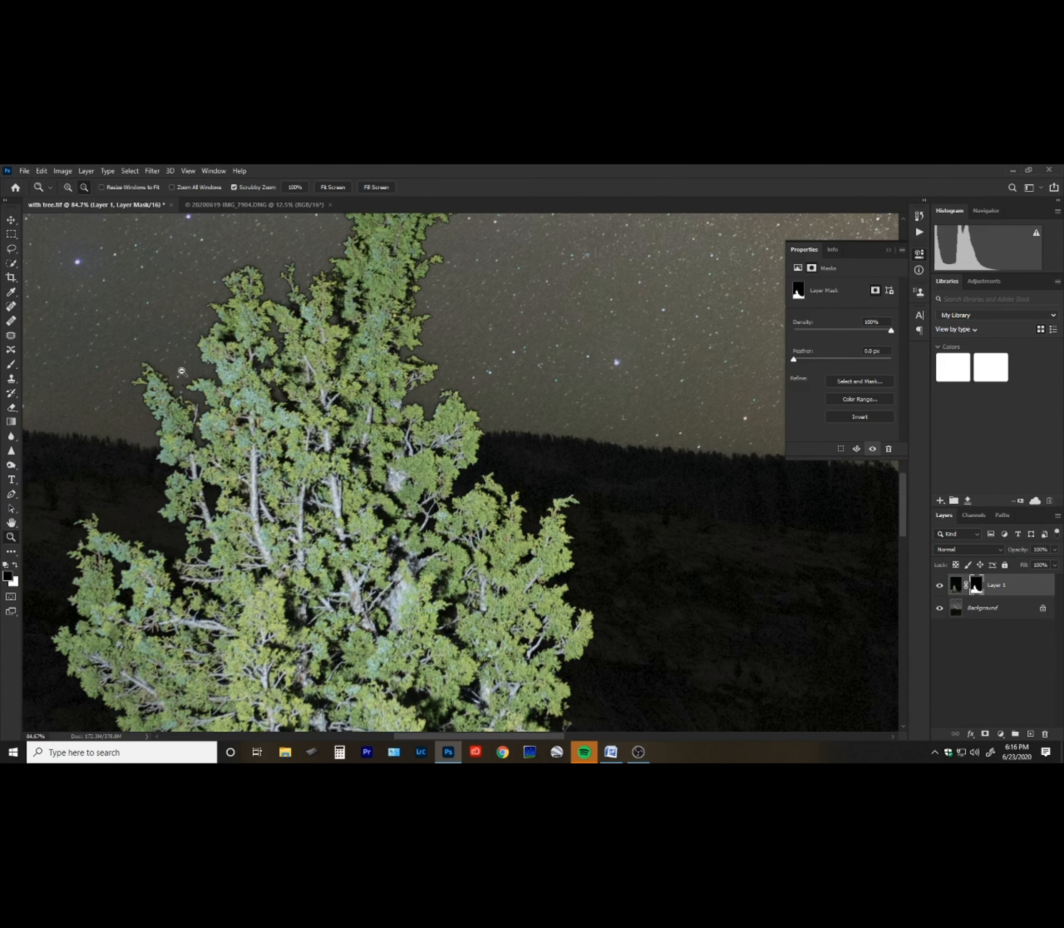
pyautogui.moveTo(255, 587)
pyautogui.mouseDown()
pyautogui.moveTo(391, 473)
pyautogui.moveTo(336, 367)
pyautogui.mouseUp()
pyautogui.moveTo(340, 610); pyautogui.dragTo(317, 470)
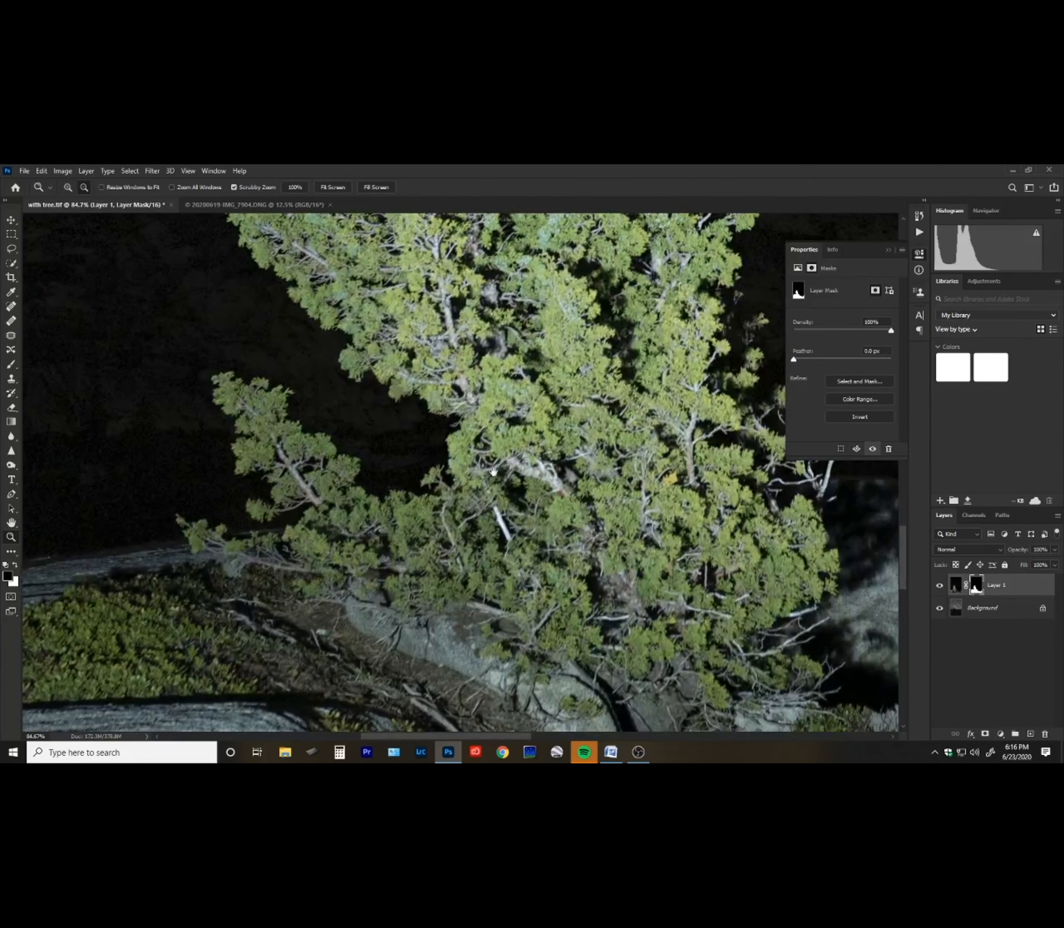
pyautogui.moveTo(493, 471); pyautogui.dragTo(394, 545)
pyautogui.moveTo(392, 431); pyautogui.dragTo(413, 585)
pyautogui.moveTo(340, 307); pyautogui.dragTo(331, 562)
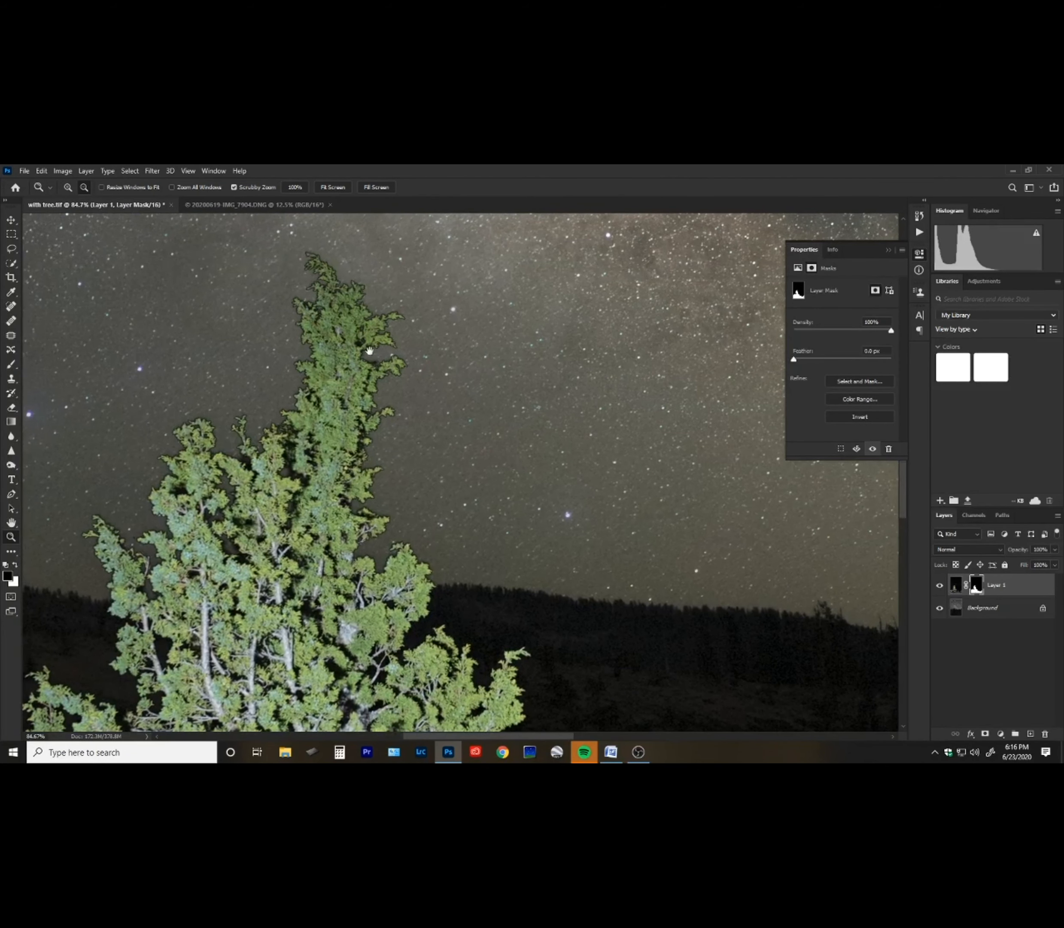
# Examine the tree's masked edges down to the boulder and back up to the treetop.
pyautogui.moveTo(413, 607); pyautogui.dragTo(326, 461)
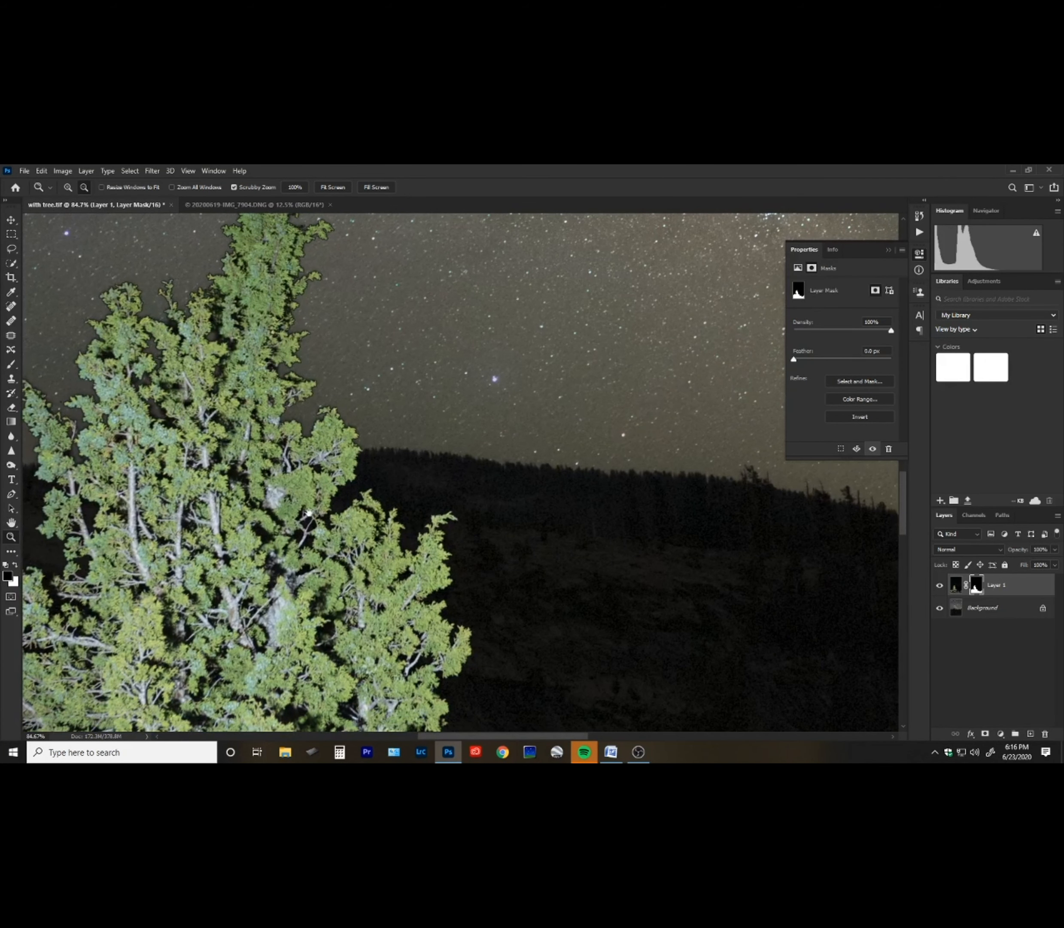
pyautogui.moveTo(389, 647); pyautogui.dragTo(338, 458)
pyautogui.moveTo(384, 728); pyautogui.dragTo(338, 577)
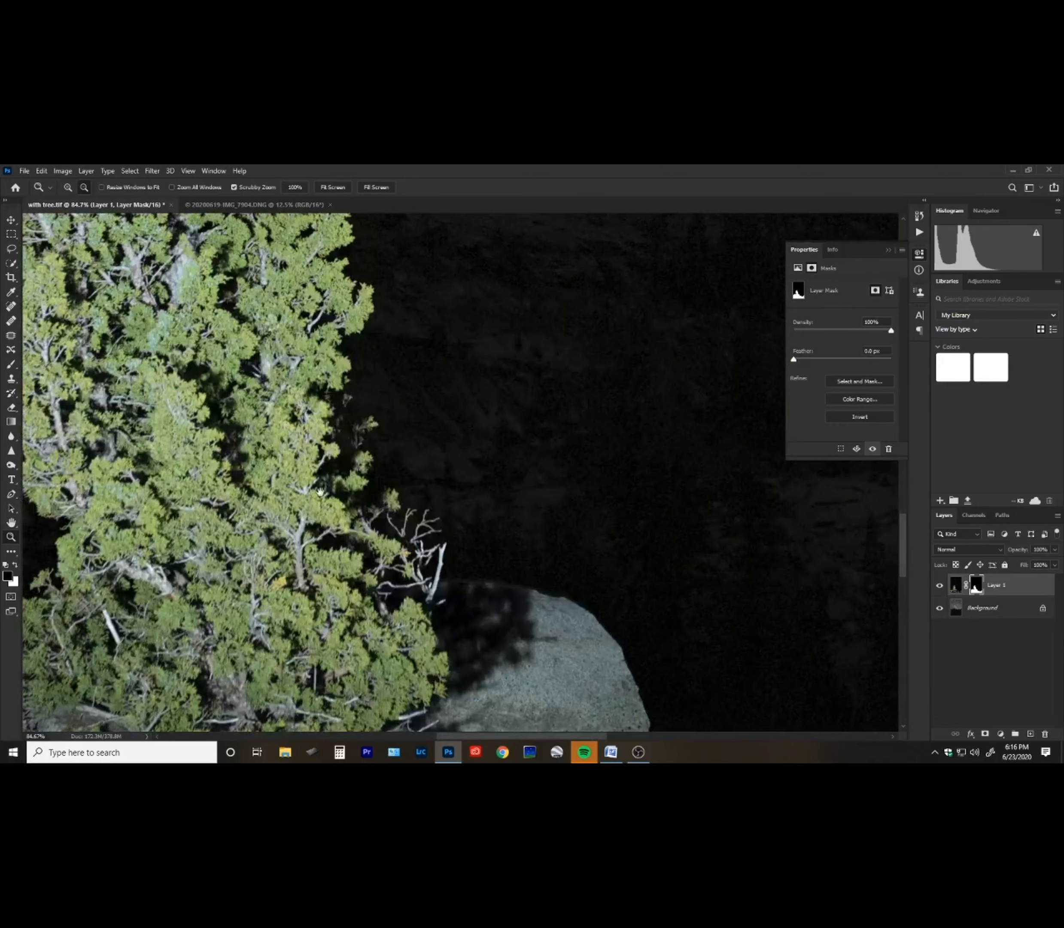
pyautogui.moveTo(307, 359); pyautogui.dragTo(427, 630)
pyautogui.moveTo(349, 356); pyautogui.dragTo(397, 506)
pyautogui.moveTo(388, 357); pyautogui.dragTo(417, 488)
pyautogui.moveTo(411, 396); pyautogui.dragTo(453, 473)
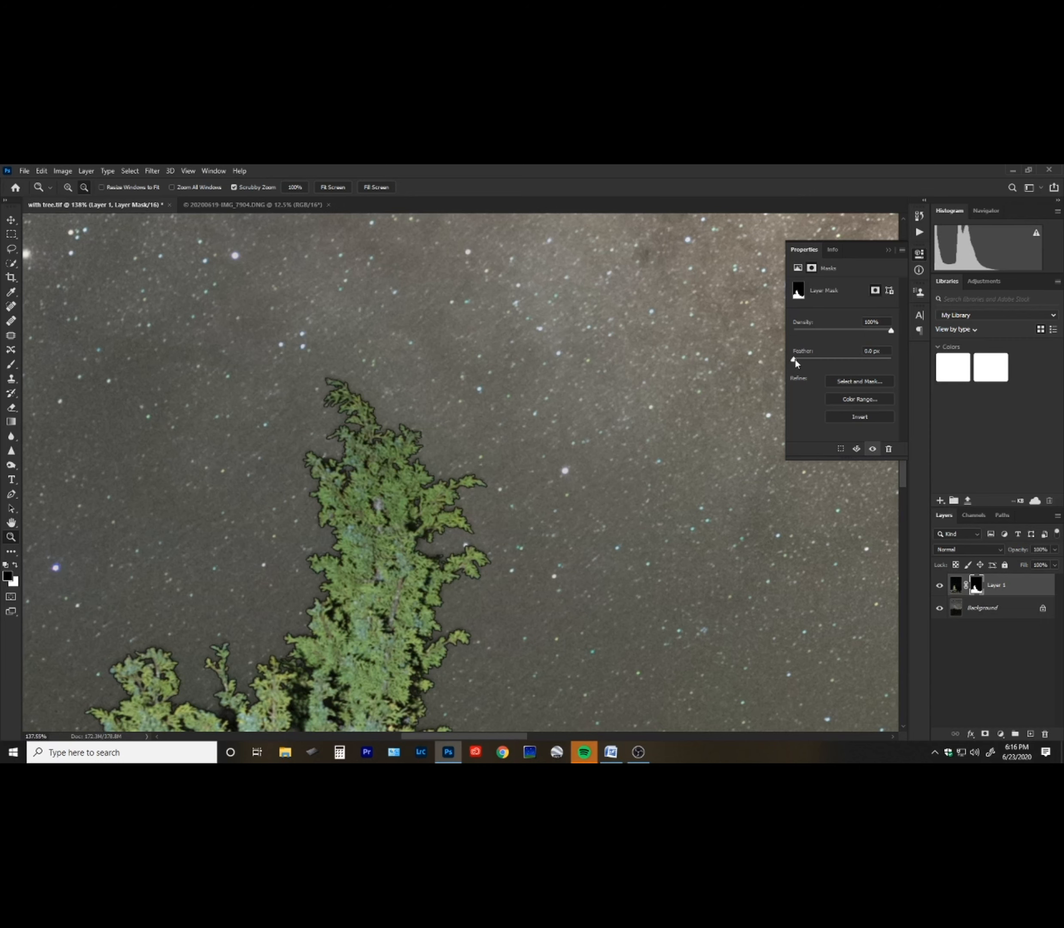
# Set the layer mask's feather to 0.3 px.
pyautogui.moveTo(819, 362)
pyautogui.mouseDown()
pyautogui.moveTo(844, 360)
pyautogui.moveTo(816, 358)
pyautogui.mouseUp()
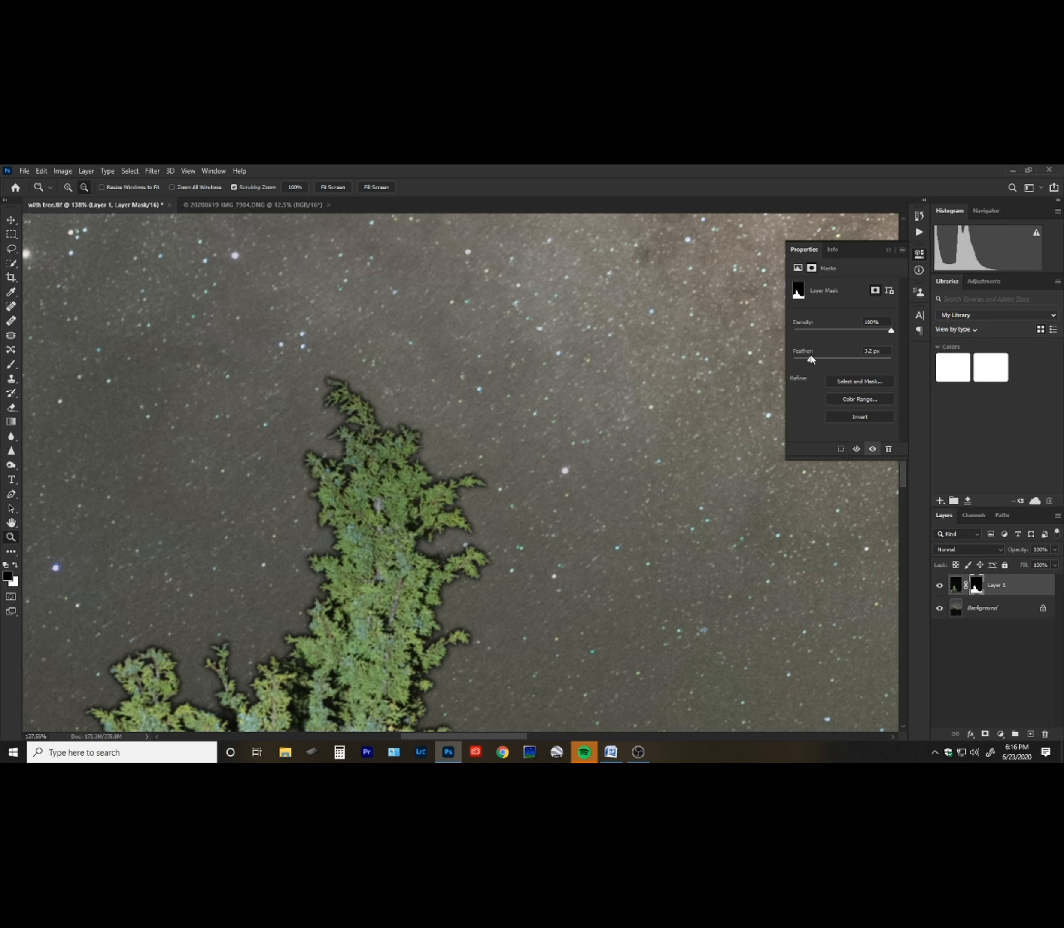
pyautogui.moveTo(811, 359); pyautogui.dragTo(801, 359)
pyautogui.moveTo(806, 359); pyautogui.dragTo(789, 361)
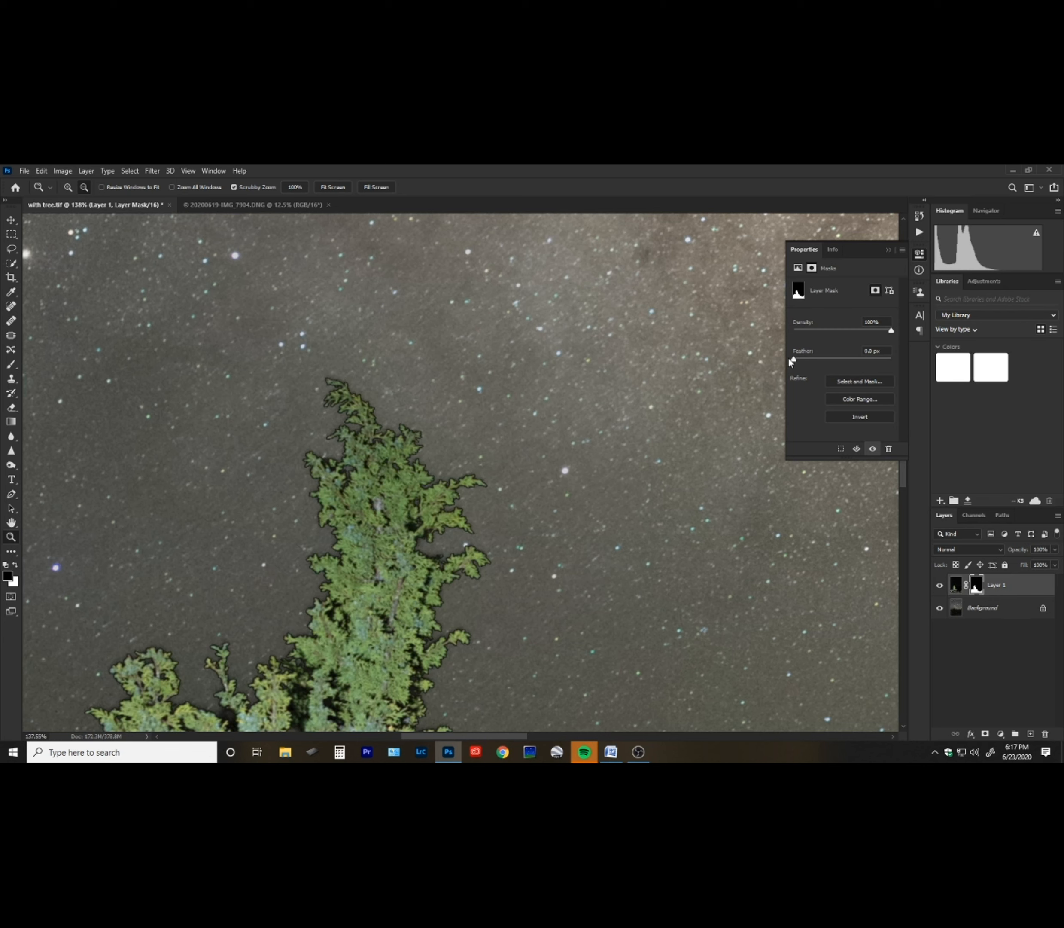
pyautogui.moveTo(789, 358); pyautogui.dragTo(795, 359)
# Zoom out and look over the whole blended image from sky to foreground.
pyautogui.moveTo(429, 501); pyautogui.dragTo(407, 559)
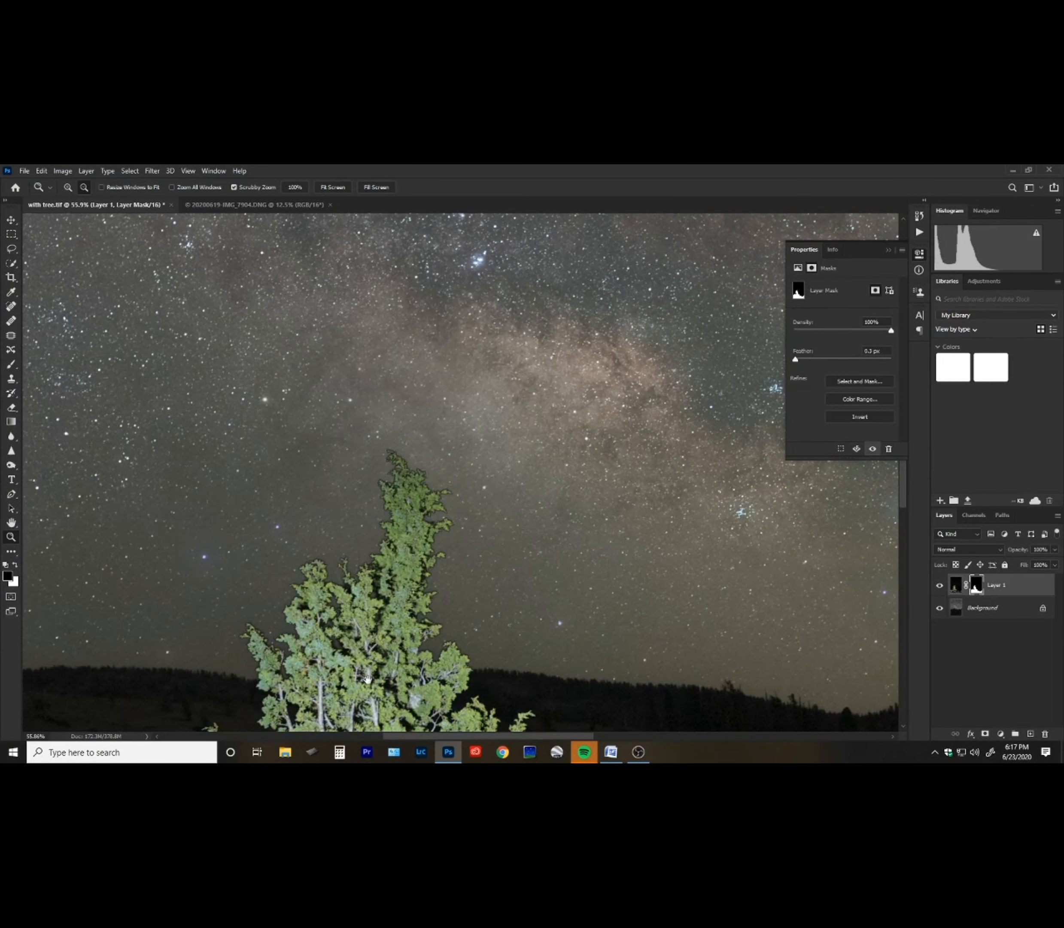
pyautogui.scroll(-5, 397, 599)
pyautogui.scroll(-3, 380, 563)
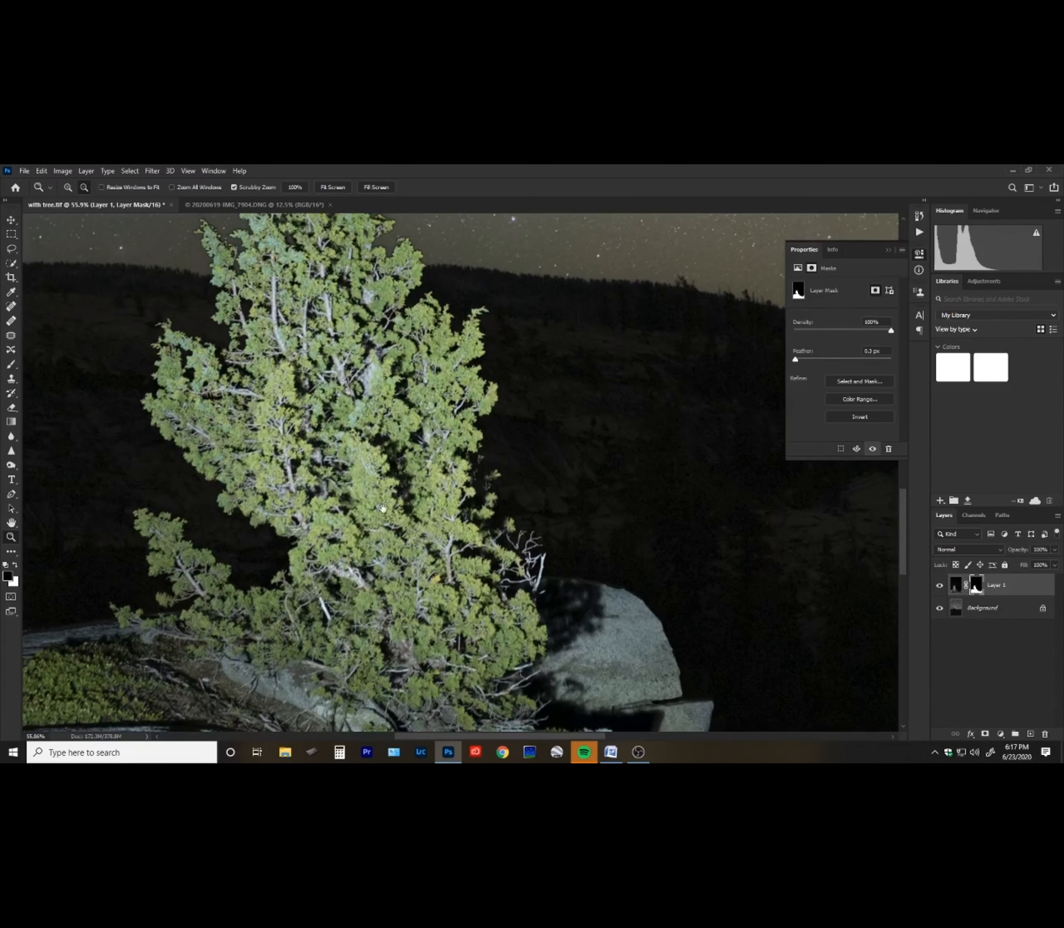
pyautogui.moveTo(477, 544); pyautogui.dragTo(436, 522)
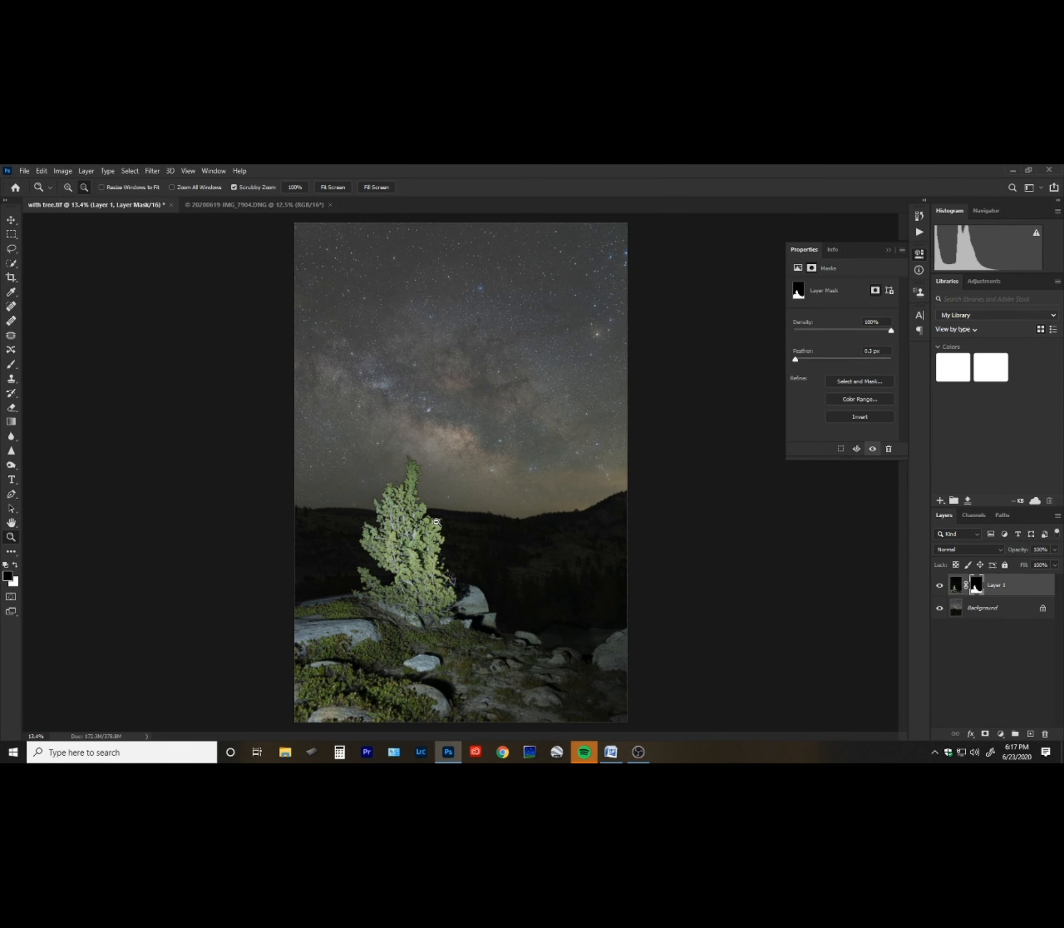
pyautogui.click(638, 751)
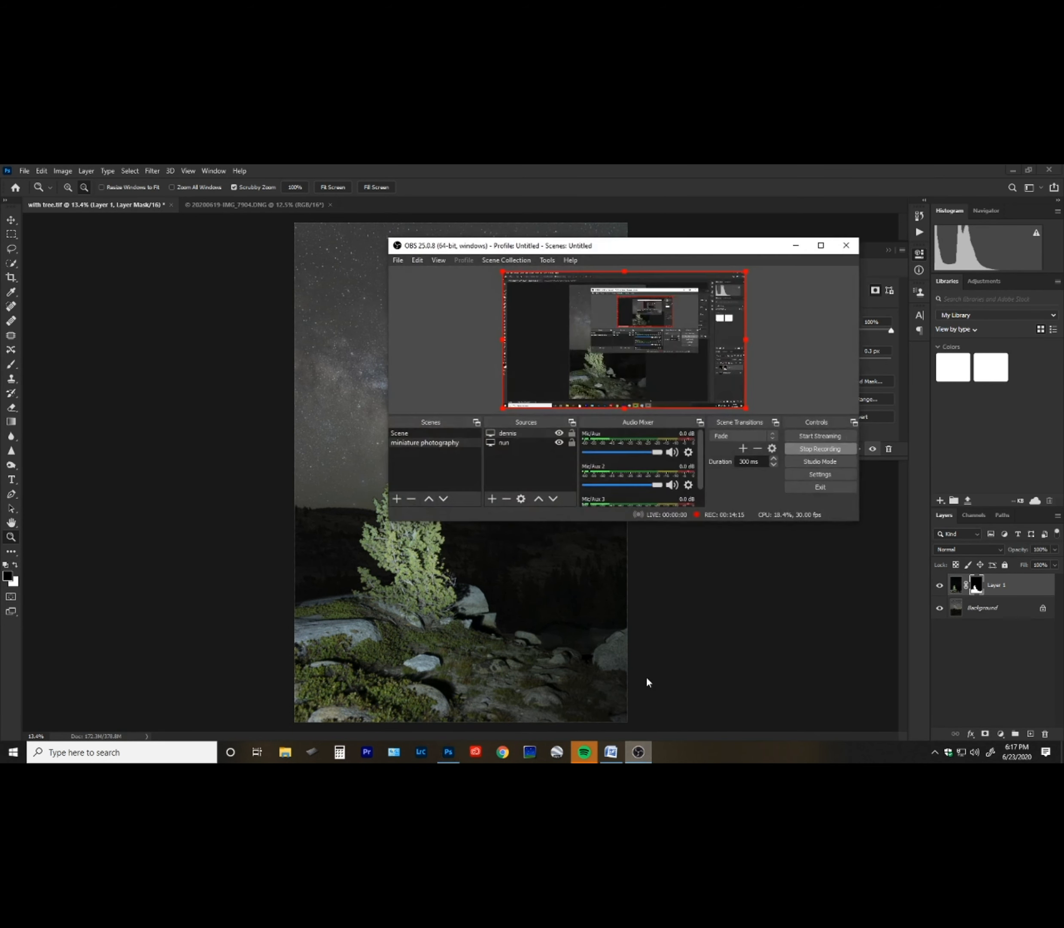